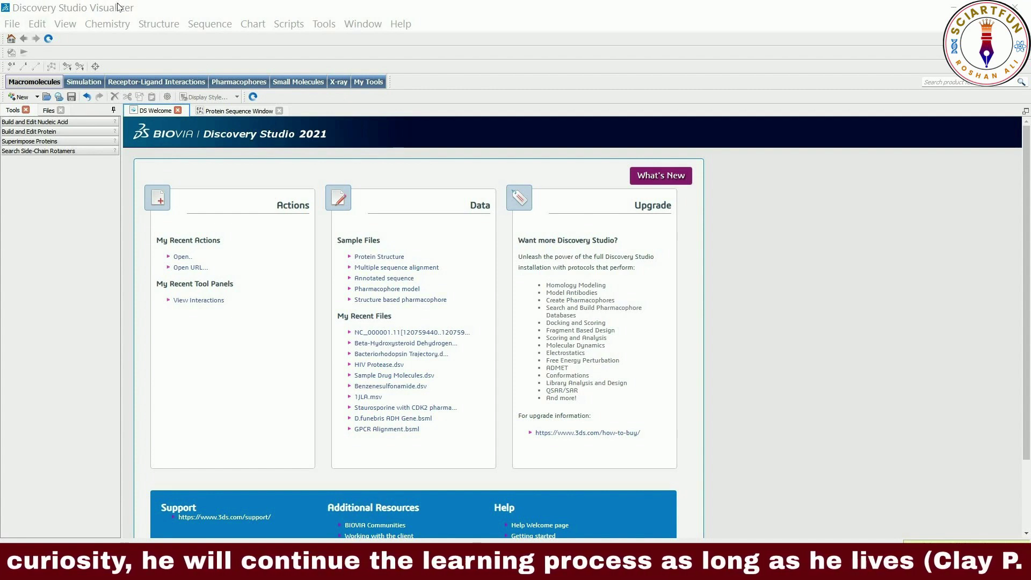
Open NC_000001.11[120759440..120759553].fa from Downloads, then select and clear a stretch of residues
{"action": "left_click", "coordinate": [60, 31]}
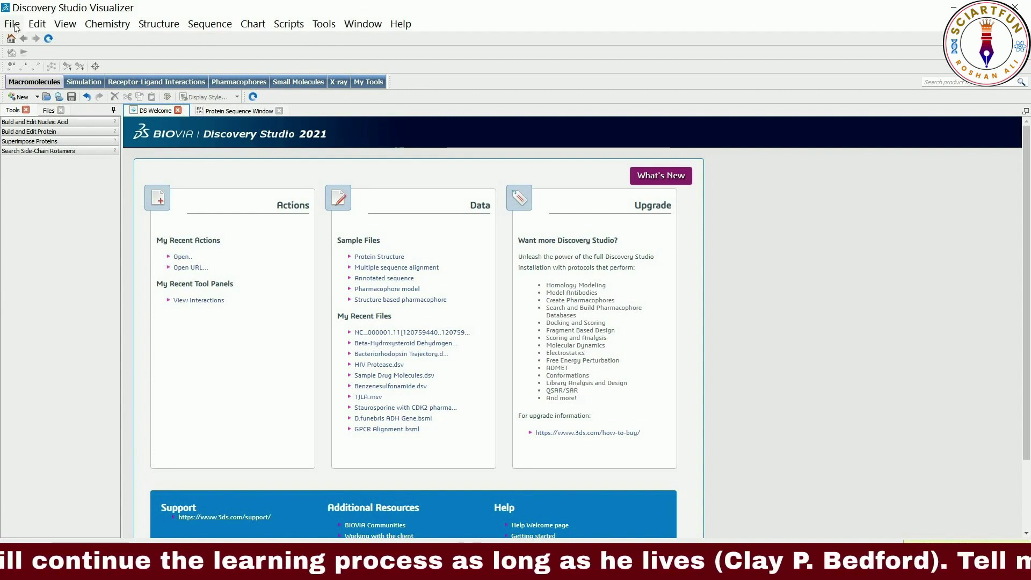
{"action": "left_click", "coordinate": [13, 25]}
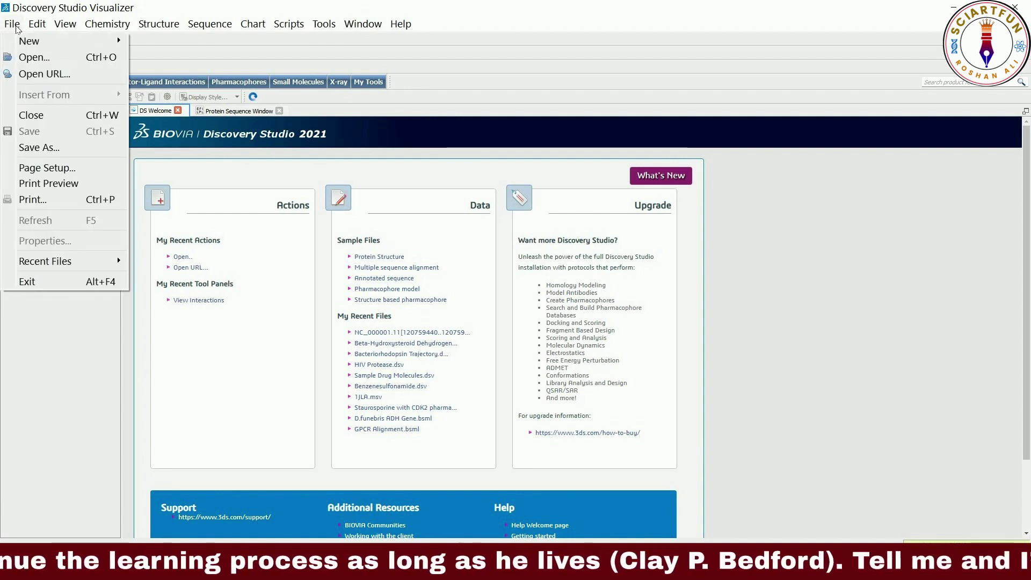
{"action": "left_click", "coordinate": [45, 58]}
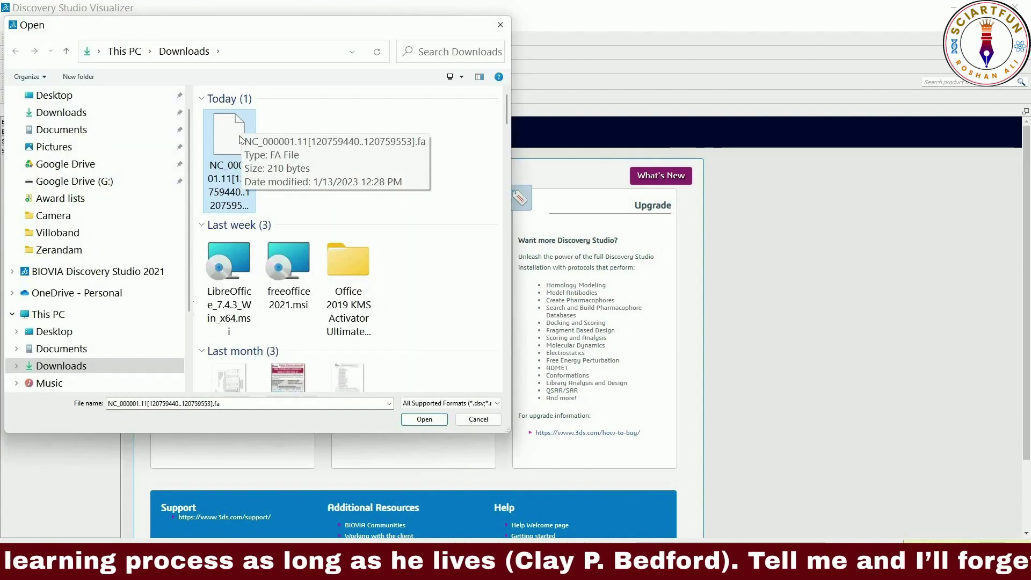
{"action": "left_click", "coordinate": [424, 419]}
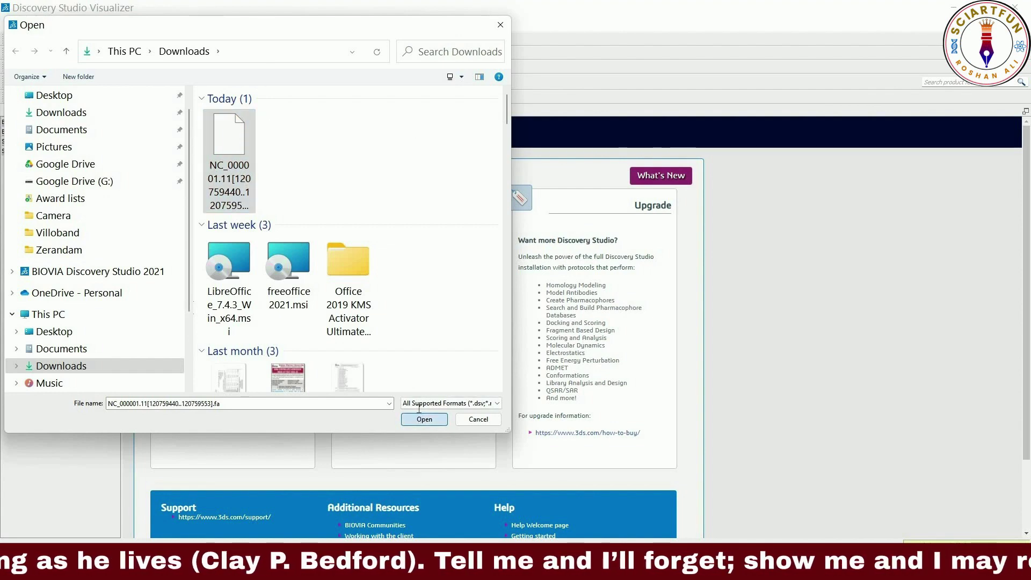
{"action": "left_click_drag", "start_coordinate": [276, 128], "coordinate": [571, 129]}
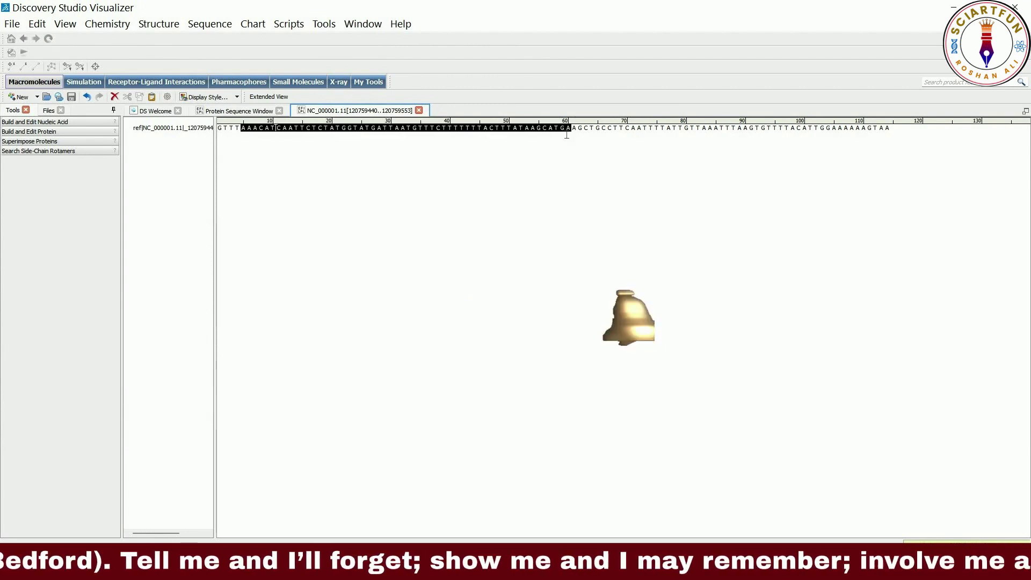
{"action": "left_click", "coordinate": [358, 194]}
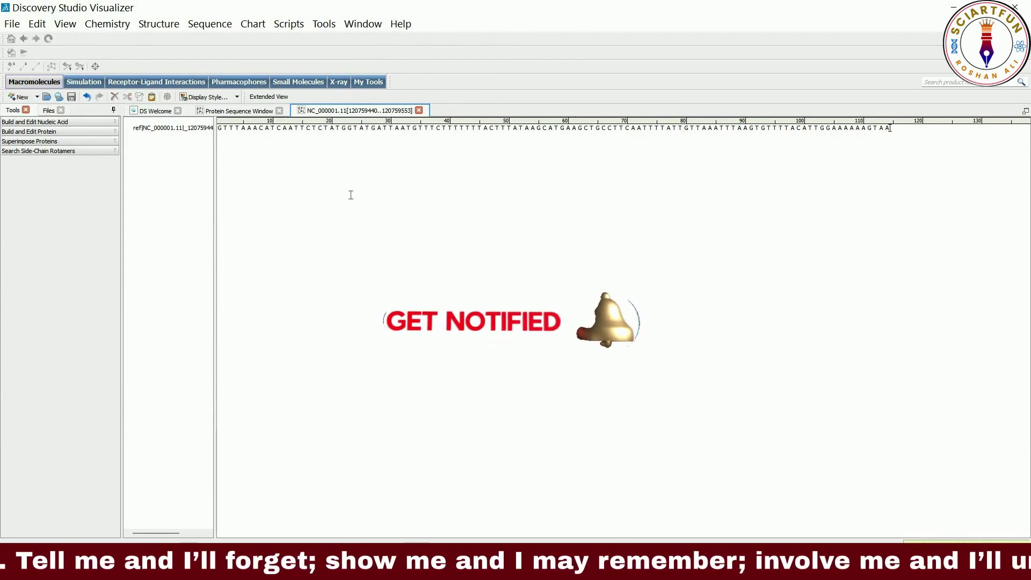
Create a new protein sequence window and paste in Untitled2, Untitled3 and Untitled4
{"action": "left_click", "coordinate": [12, 24]}
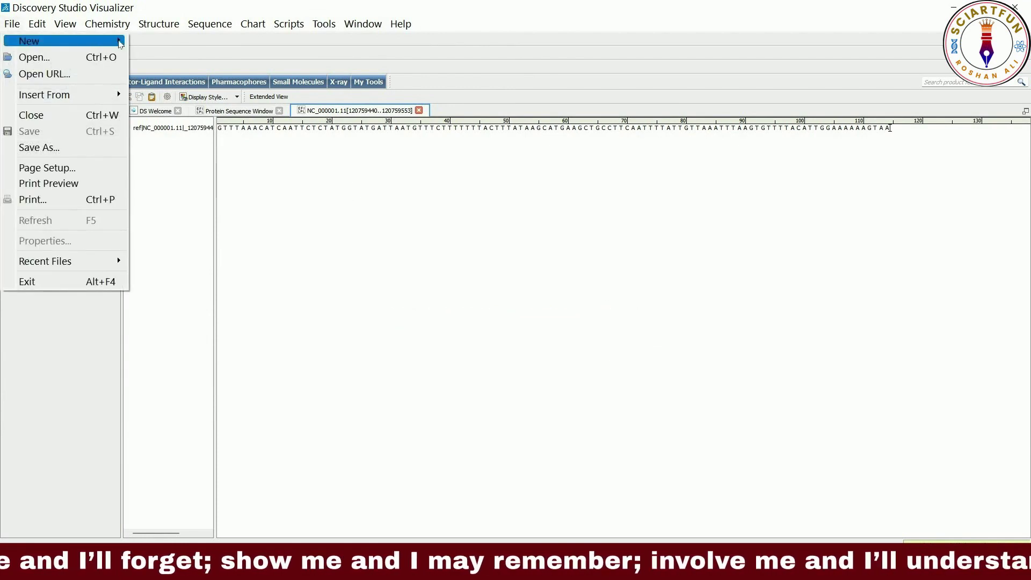
{"action": "mouse_move", "coordinate": [54, 41]}
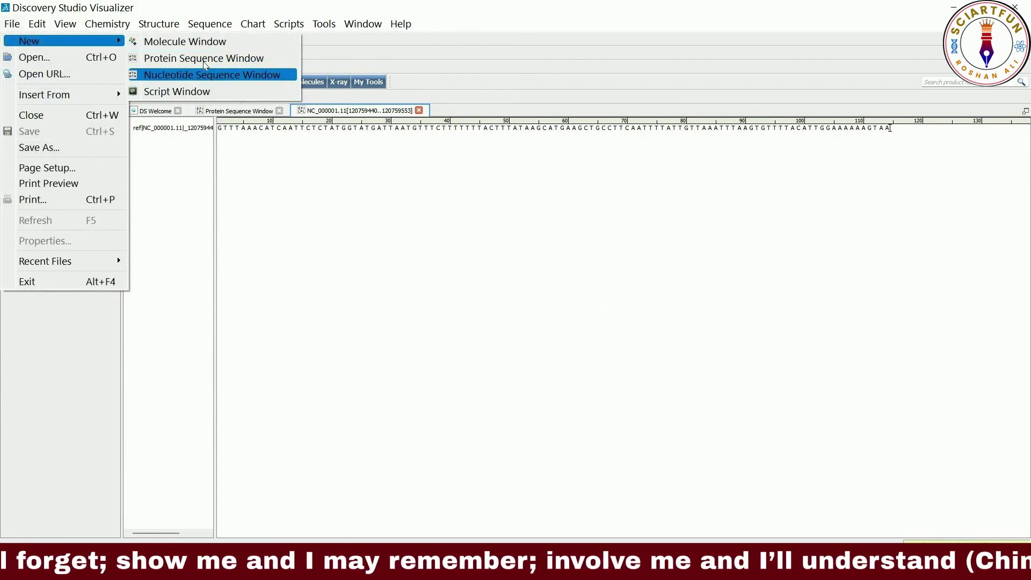
{"action": "left_click", "coordinate": [234, 63]}
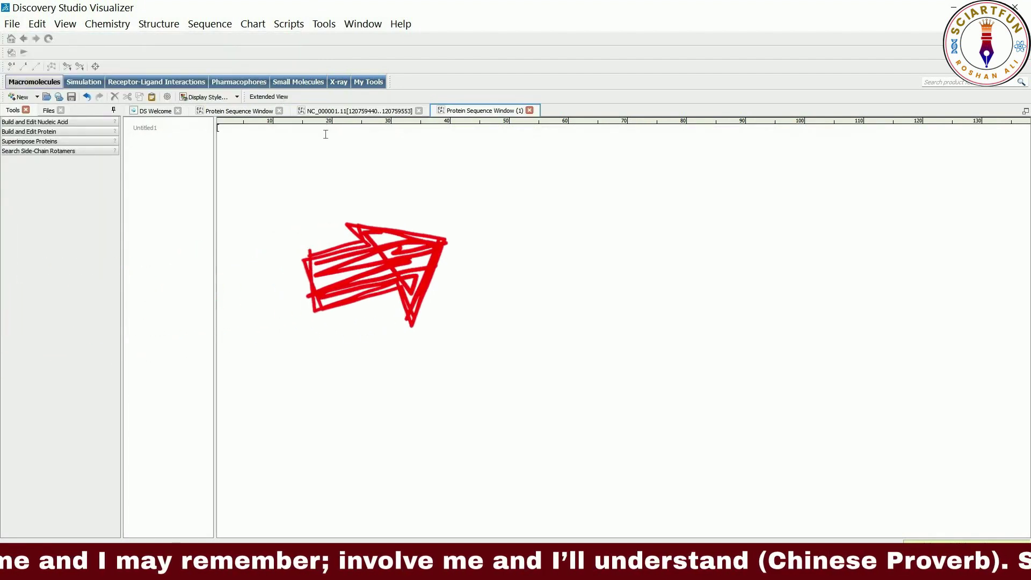
{"action": "right_click", "coordinate": [321, 159]}
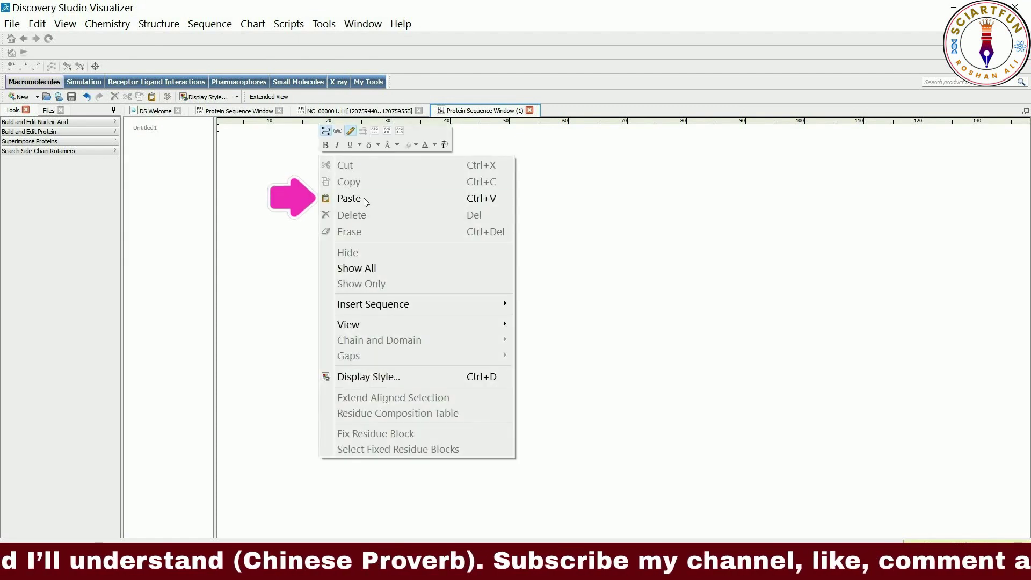
{"action": "left_click", "coordinate": [365, 201]}
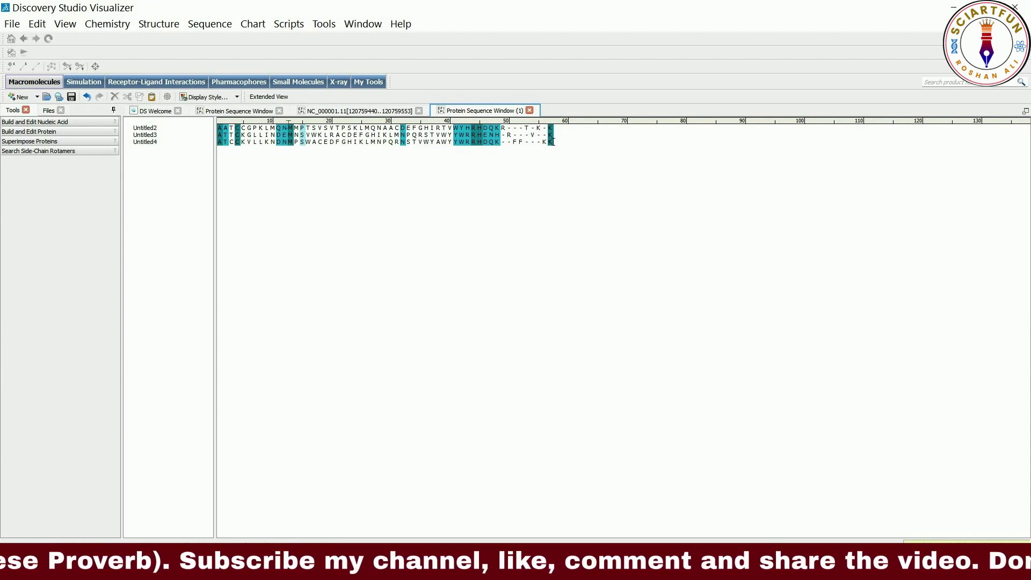
{"action": "left_click", "coordinate": [14, 25]}
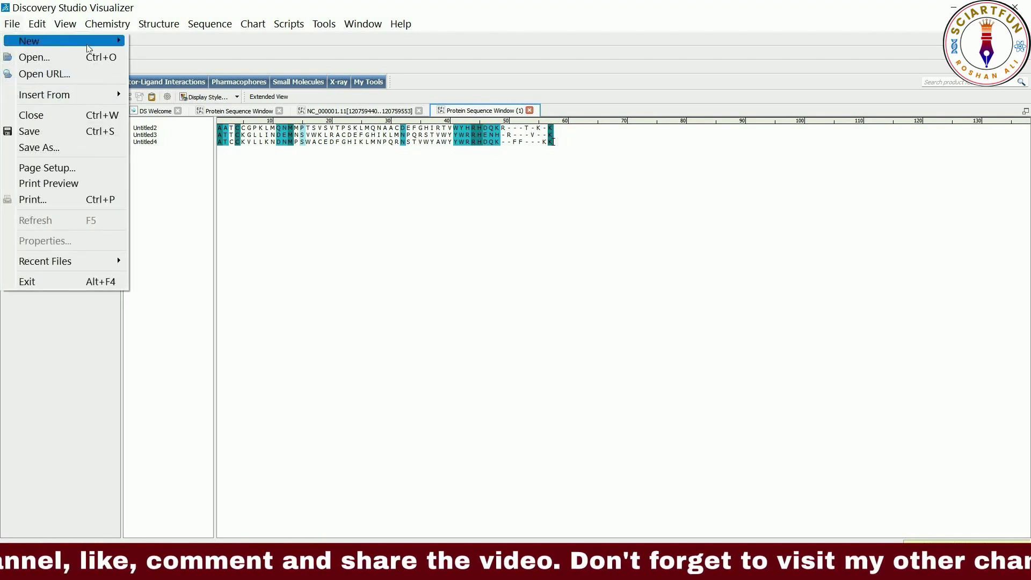
Create a new nucleotide sequence window with first sequence ATGCGCTATAGCGT
{"action": "mouse_move", "coordinate": [118, 41]}
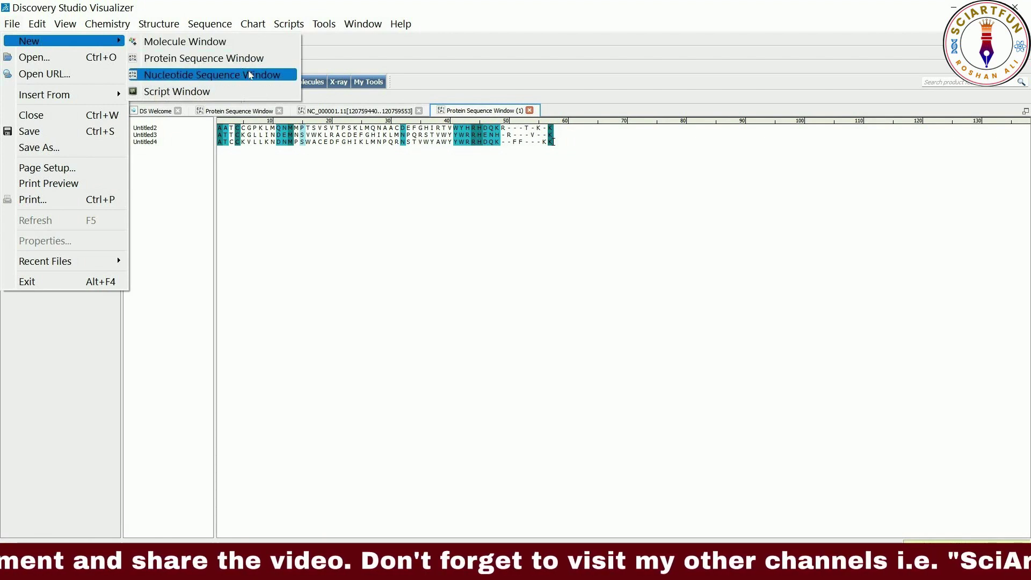
{"action": "left_click", "coordinate": [267, 85]}
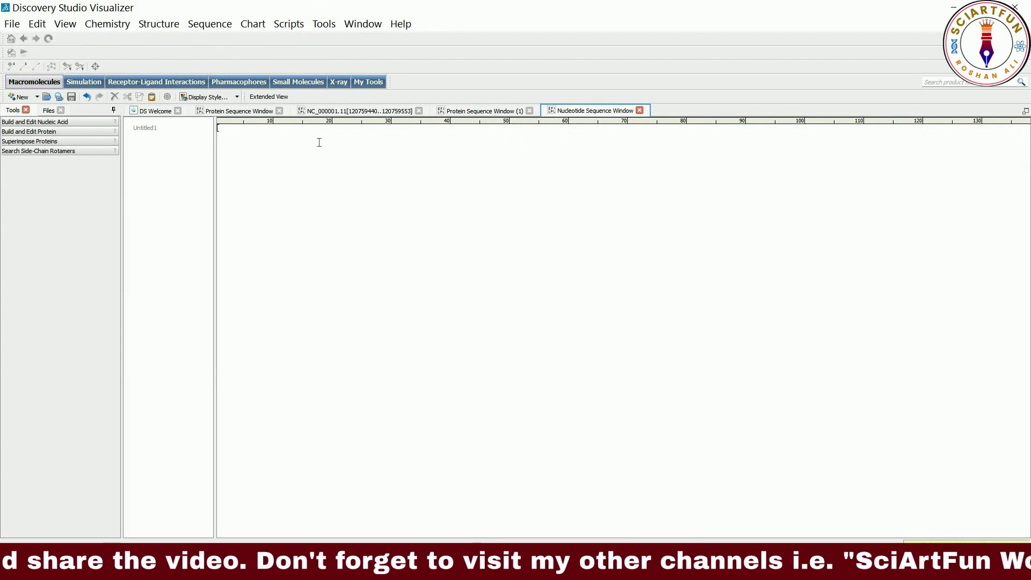
{"action": "type", "text": "A"}
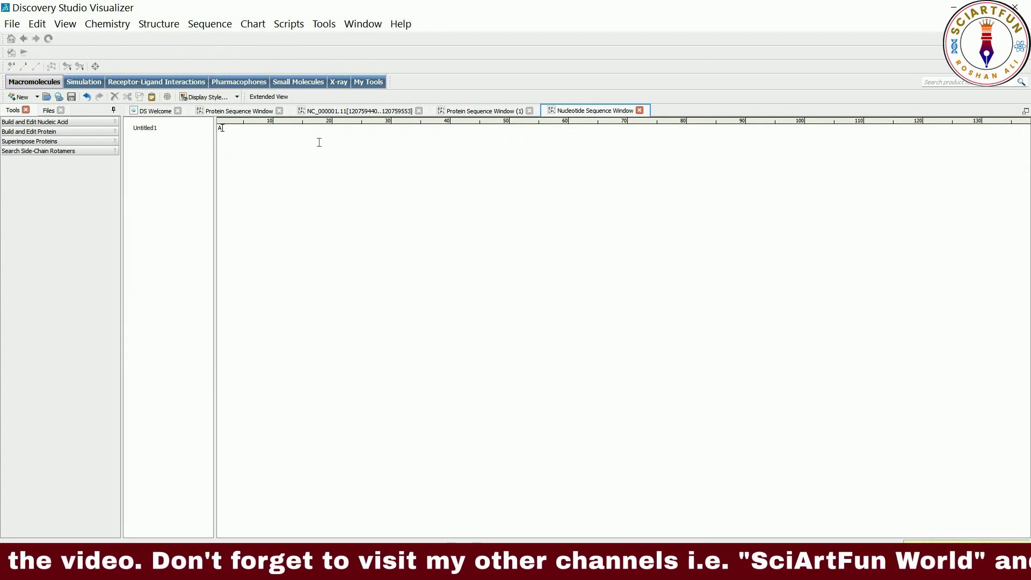
{"action": "type", "text": "TGCG"}
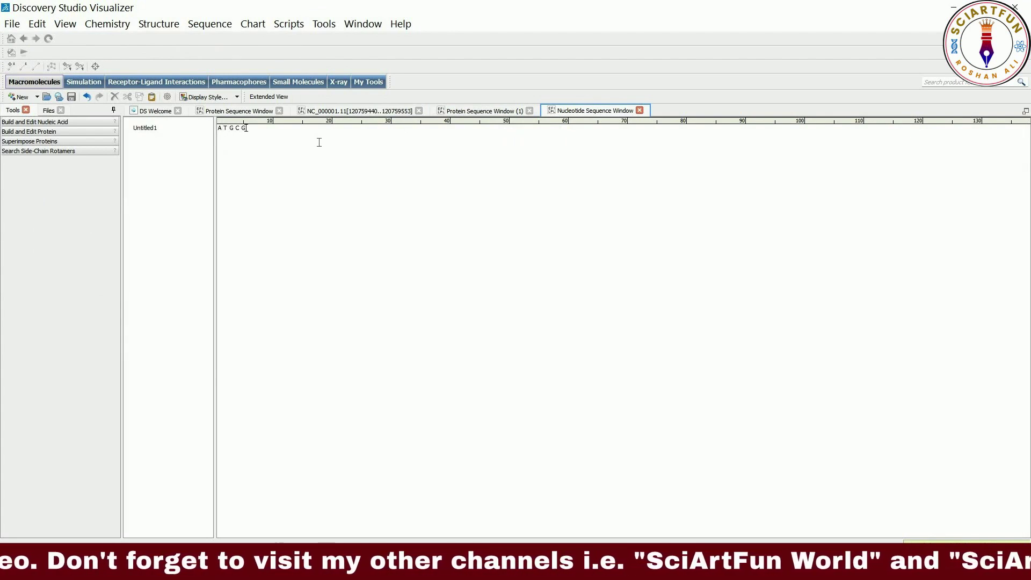
{"action": "type", "text": "CT"}
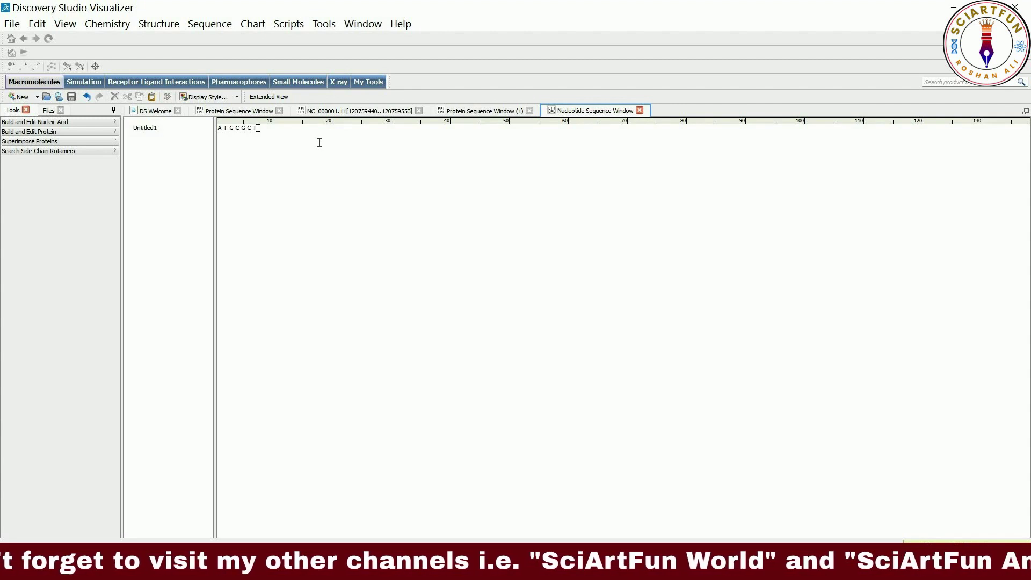
{"action": "type", "text": "ATA"}
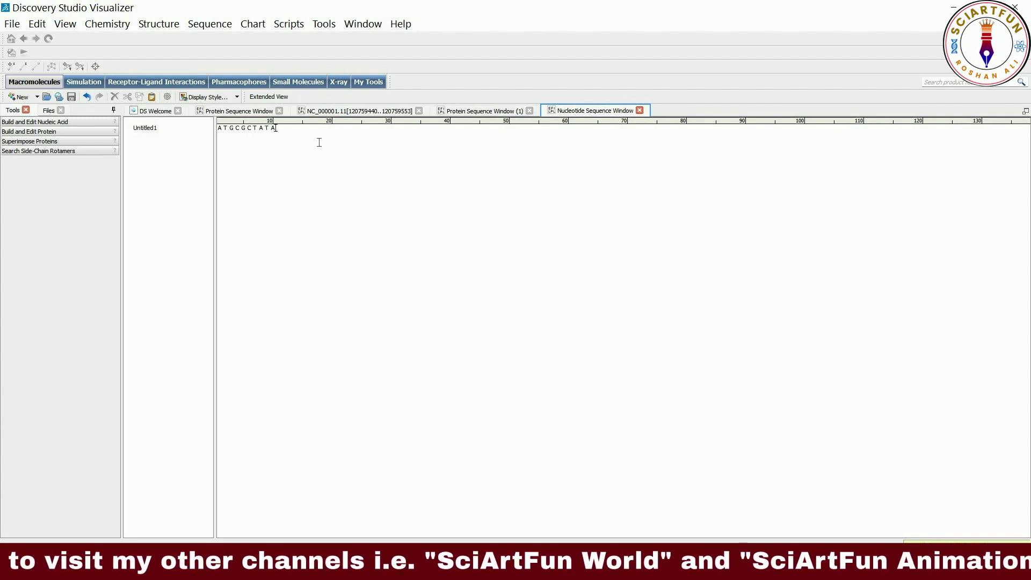
{"action": "type", "text": "GCGT"}
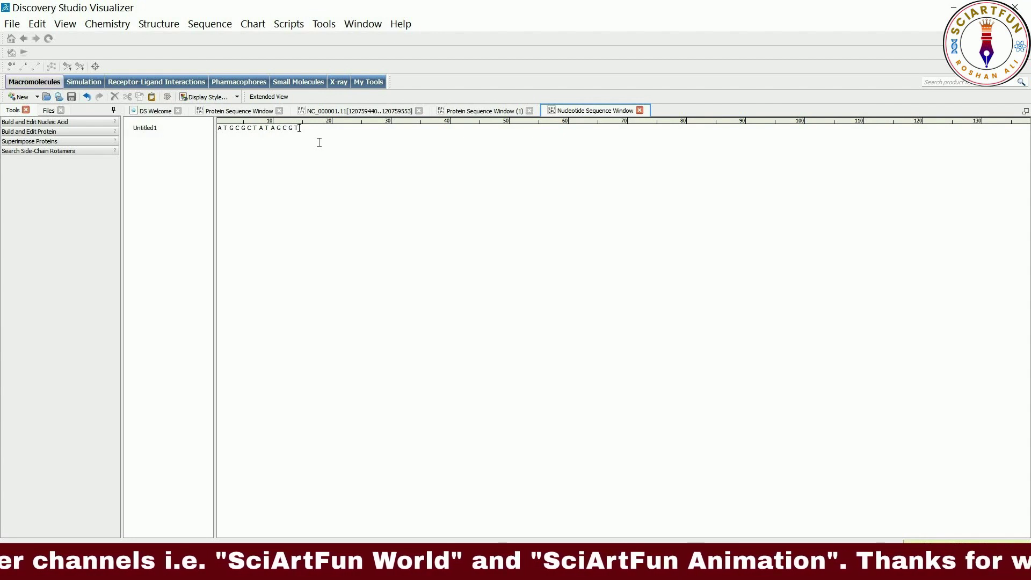
{"action": "key", "text": "Return"}
Add ATCGTGCATTCCGT and ATTTCCC--GTGTG as the second and third sequence rows
{"action": "type", "text": "ATCGTGCS"}
{"action": "key", "text": "BackSpace"}
{"action": "type", "text": "AT"}
{"action": "type", "text": "T"}
{"action": "type", "text": "CCG"}
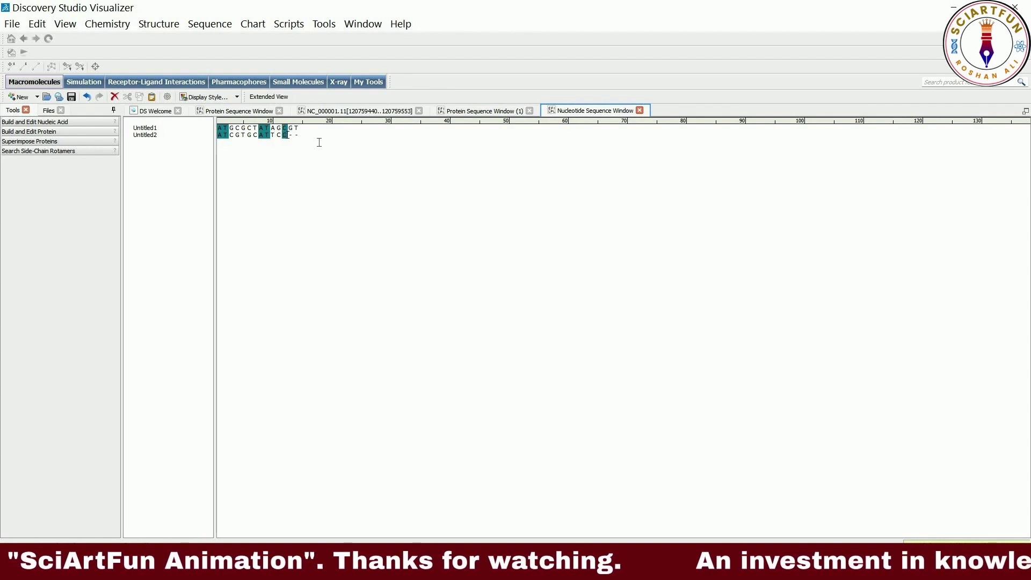
{"action": "type", "text": "T"}
{"action": "key", "text": "Return"}
{"action": "type", "text": "ATTT"}
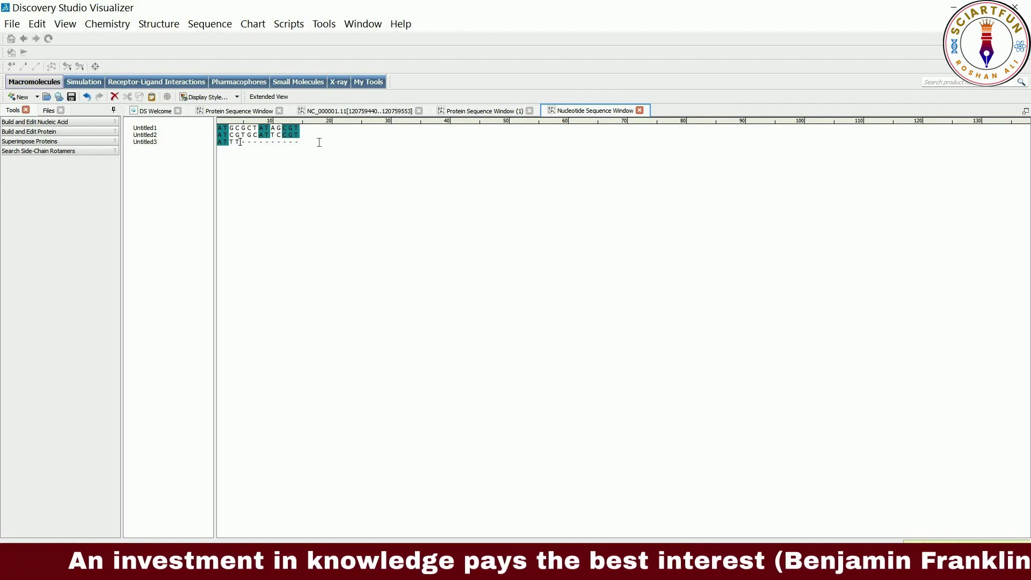
{"action": "type", "text": "CCC--GTGTG"}
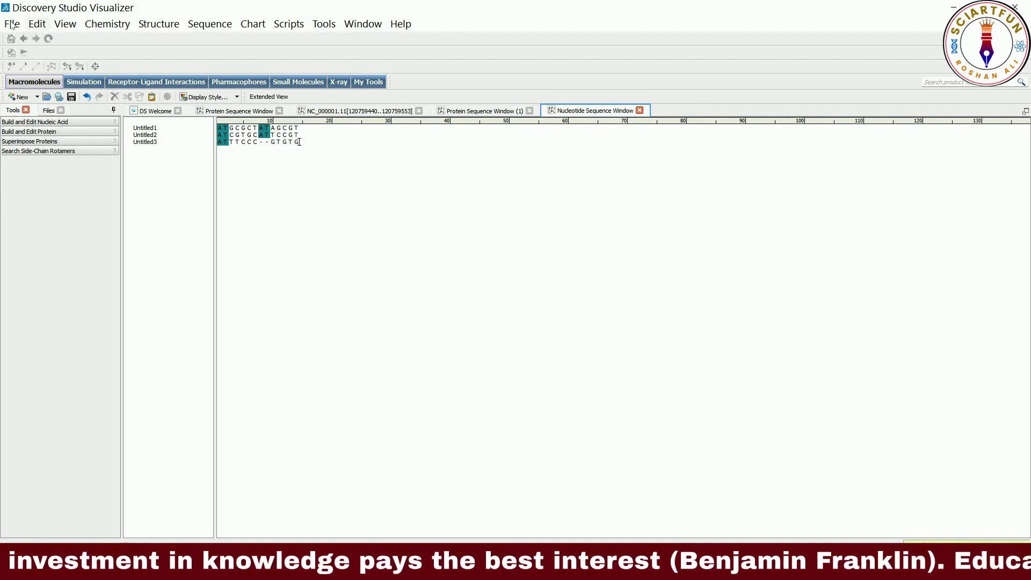
{"action": "left_click", "coordinate": [12, 24]}
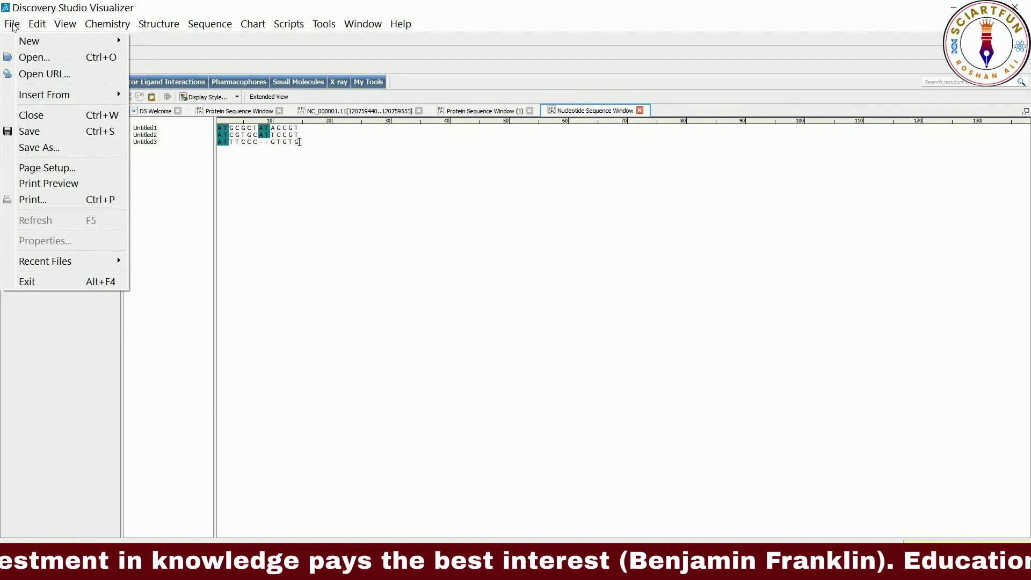
Fetch structure 1hbr from Default PDB Structures and show its sequence in a new window
{"action": "left_click", "coordinate": [41, 74]}
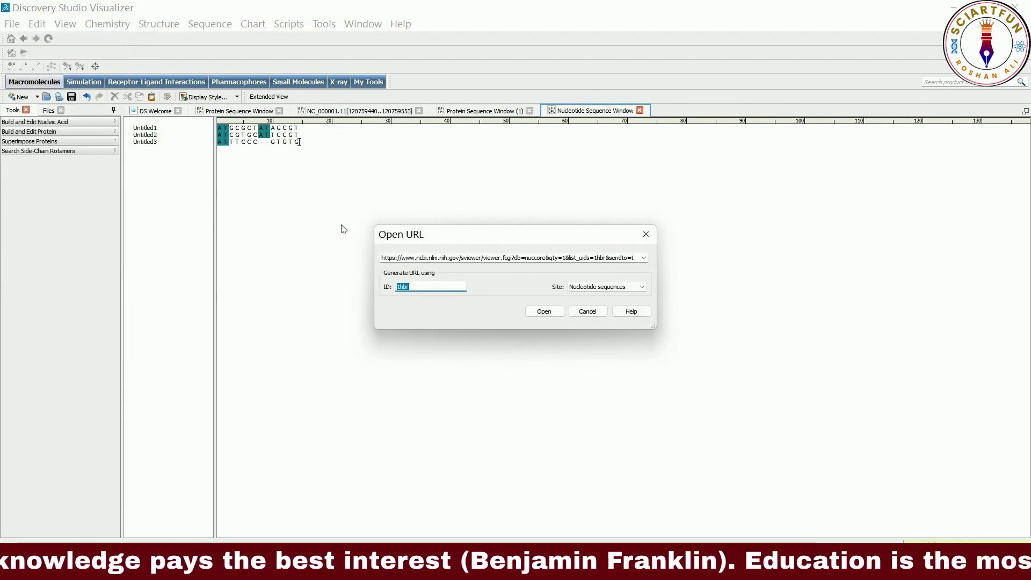
{"action": "left_click", "coordinate": [628, 289]}
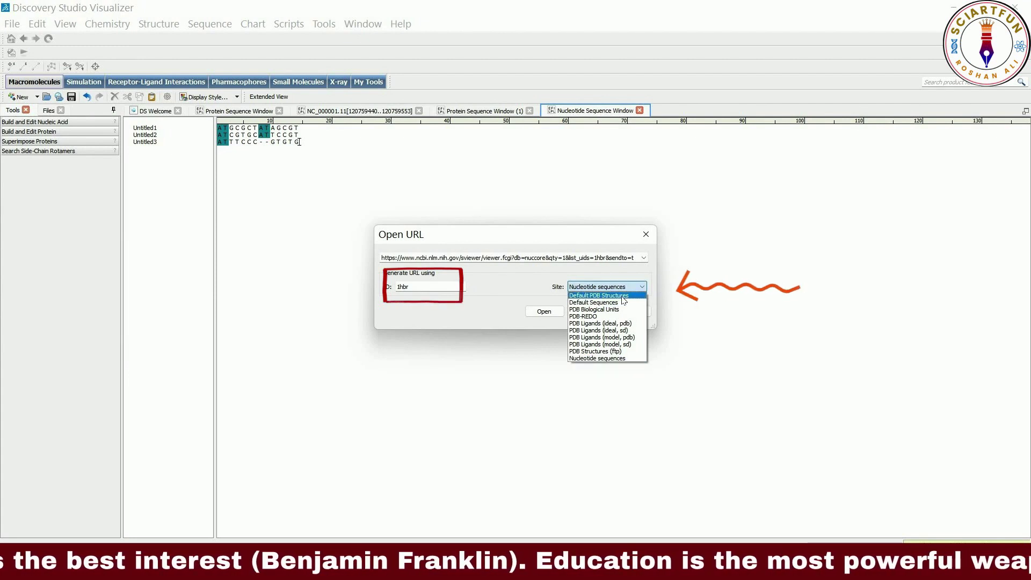
{"action": "key", "text": "Return"}
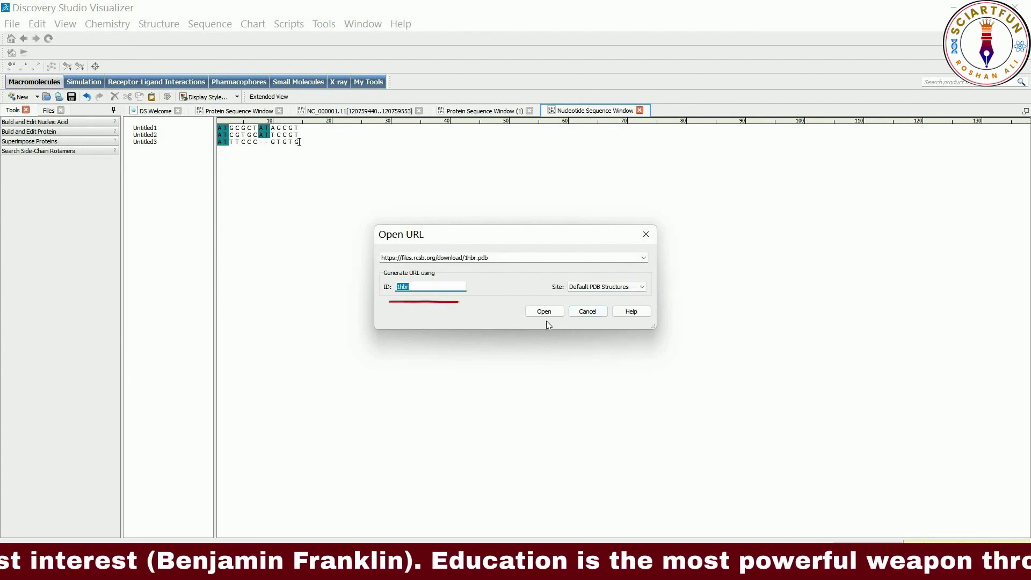
{"action": "left_click", "coordinate": [544, 312]}
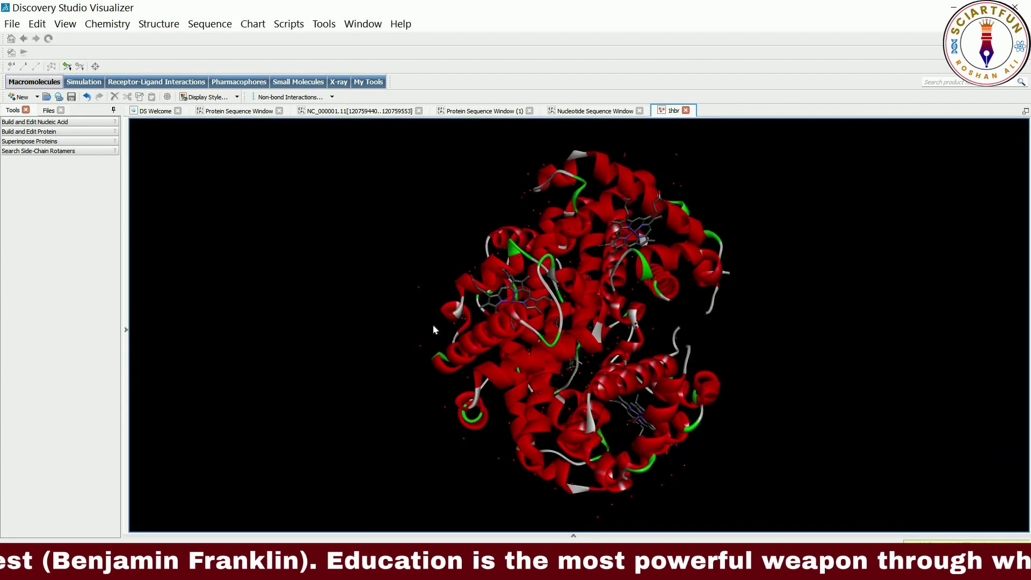
{"action": "left_click", "coordinate": [209, 23]}
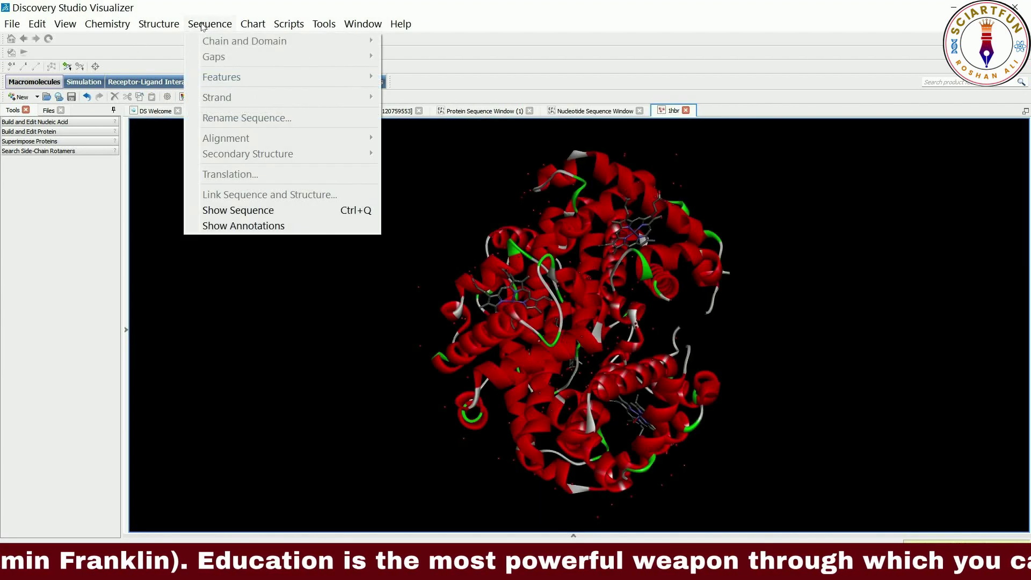
{"action": "left_click", "coordinate": [274, 214]}
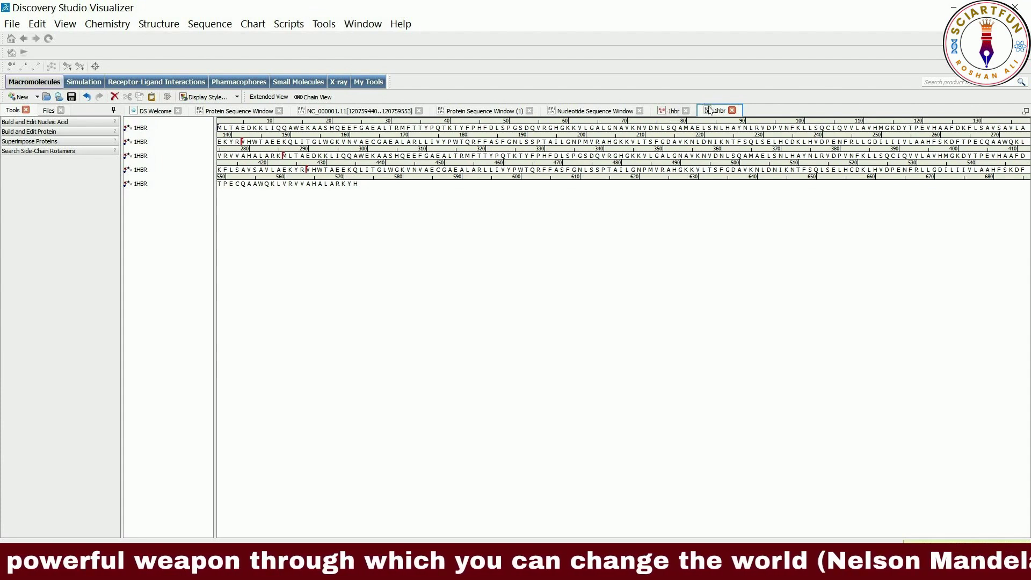
Browse the nucleotide, protein and NC_000001.11 sequence tabs, then return to the 1hbr tab
{"action": "left_click", "coordinate": [659, 111]}
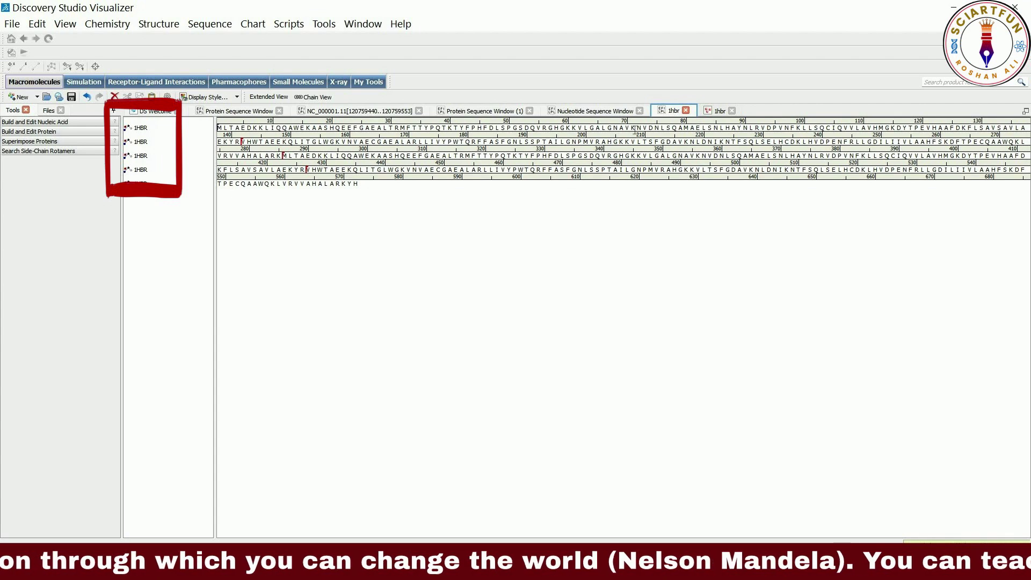
{"action": "left_click", "coordinate": [603, 112]}
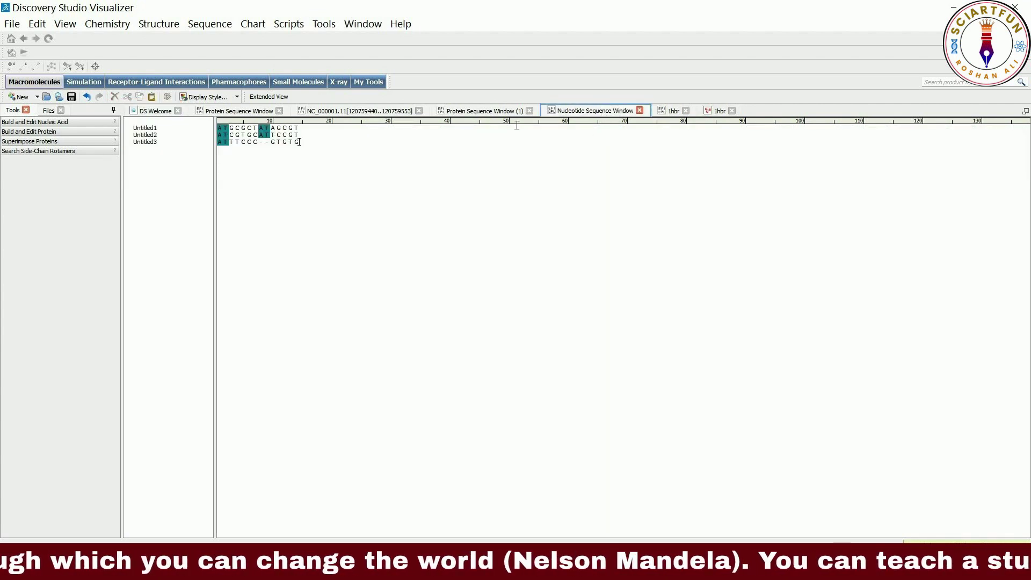
{"action": "left_click", "coordinate": [507, 111]}
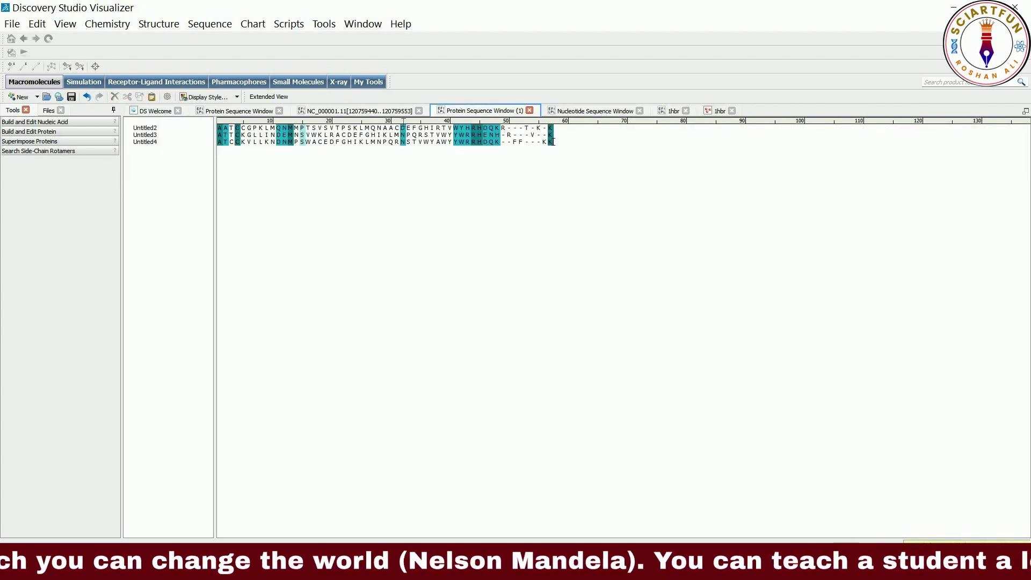
{"action": "left_click", "coordinate": [396, 114]}
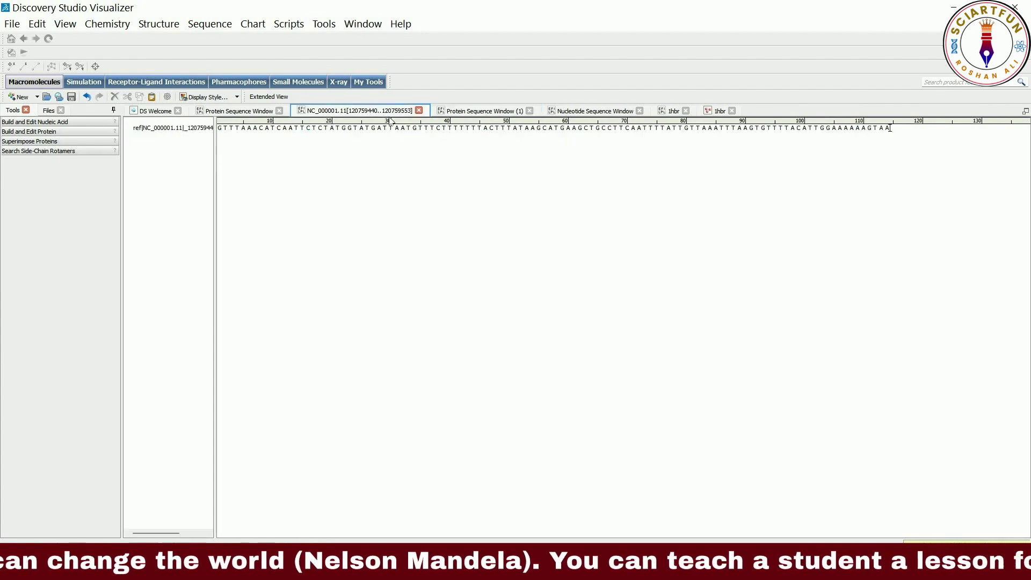
{"action": "left_click", "coordinate": [673, 111]}
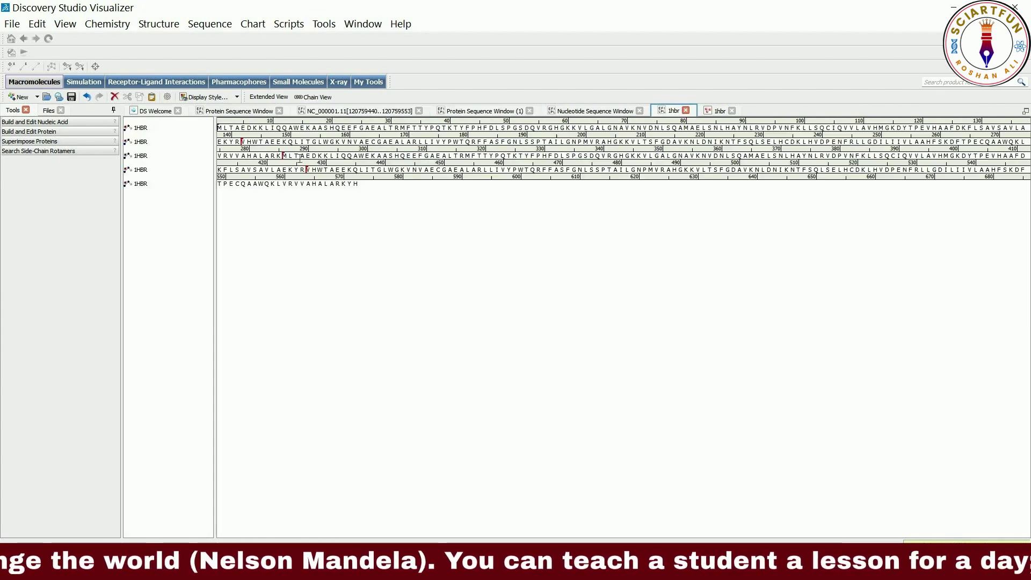
{"action": "left_click", "coordinate": [66, 25]}
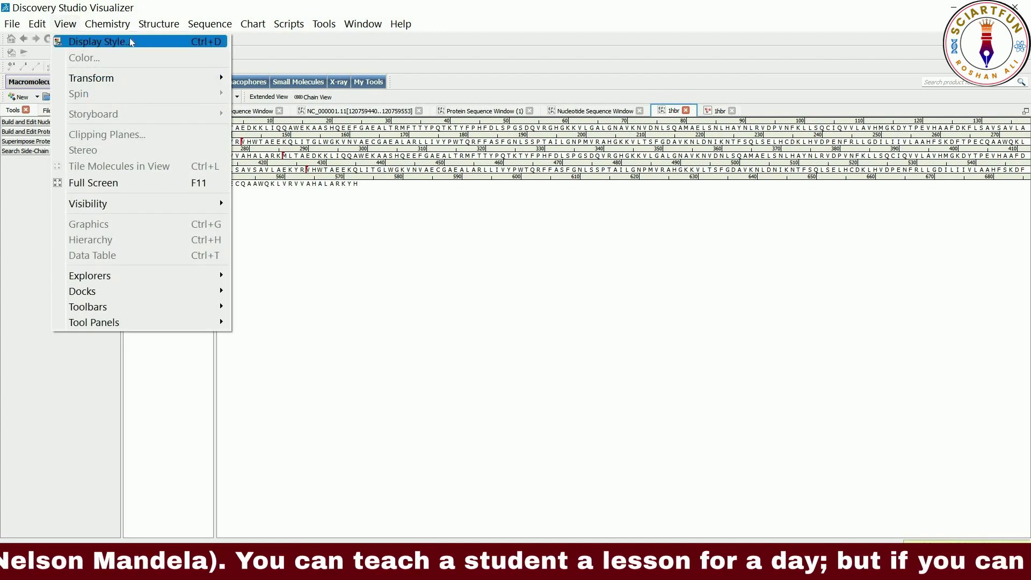
In Display Style, try the Extended alignment layout, then return to Fit to screen
{"action": "left_click", "coordinate": [89, 42]}
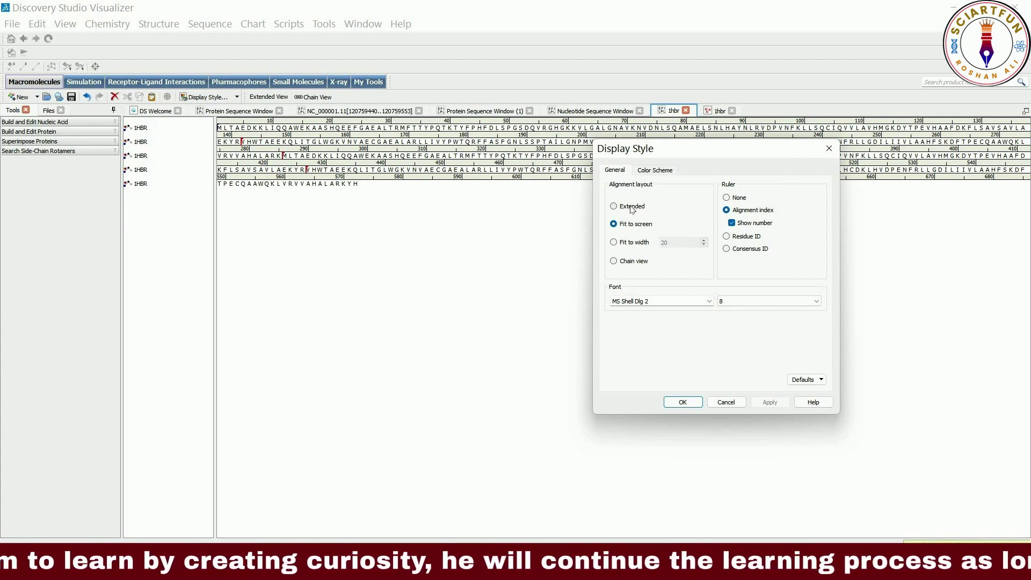
{"action": "left_click", "coordinate": [631, 208]}
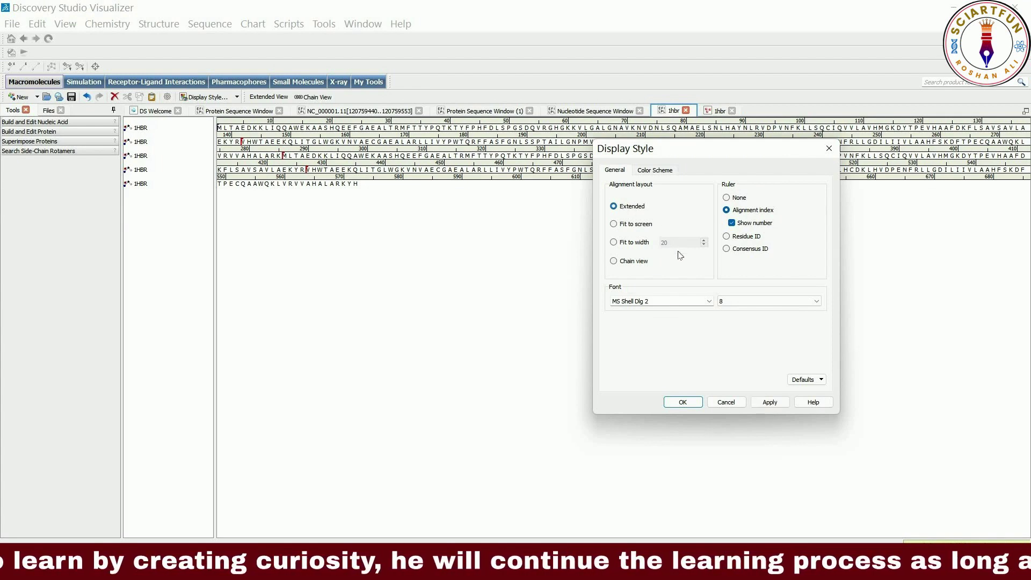
{"action": "left_click", "coordinate": [769, 404]}
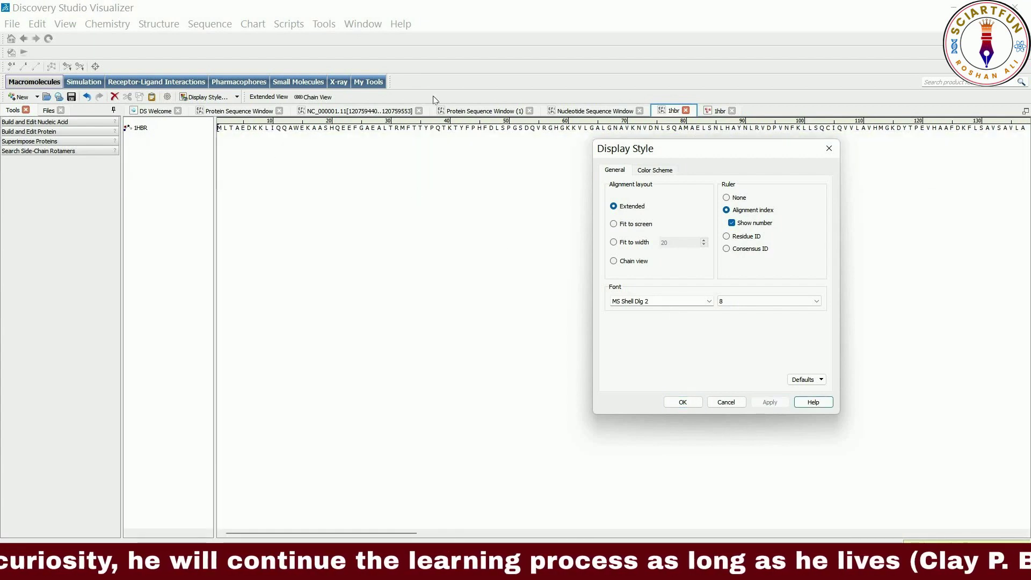
{"action": "left_click", "coordinate": [635, 224]}
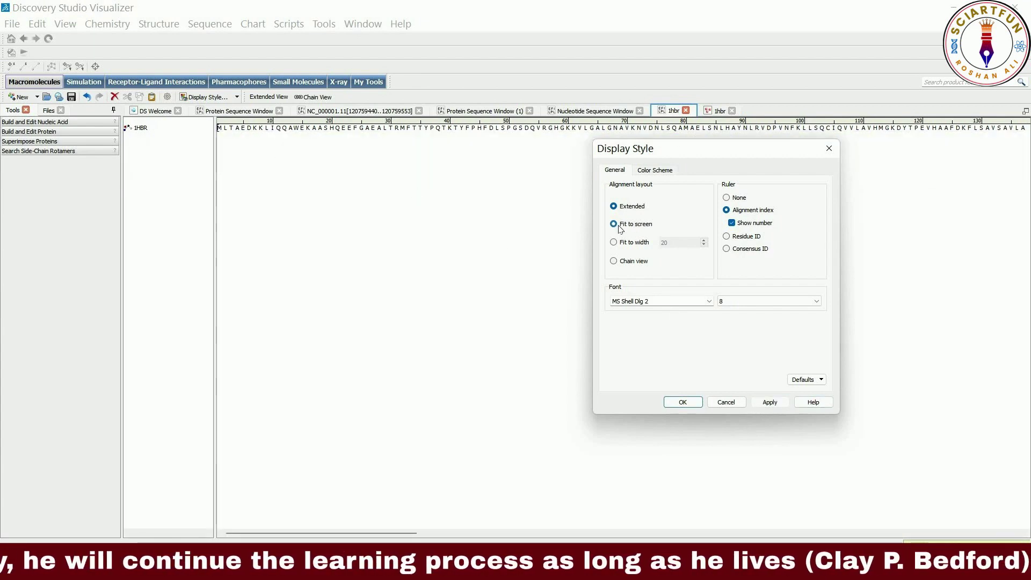
{"action": "left_click", "coordinate": [770, 404]}
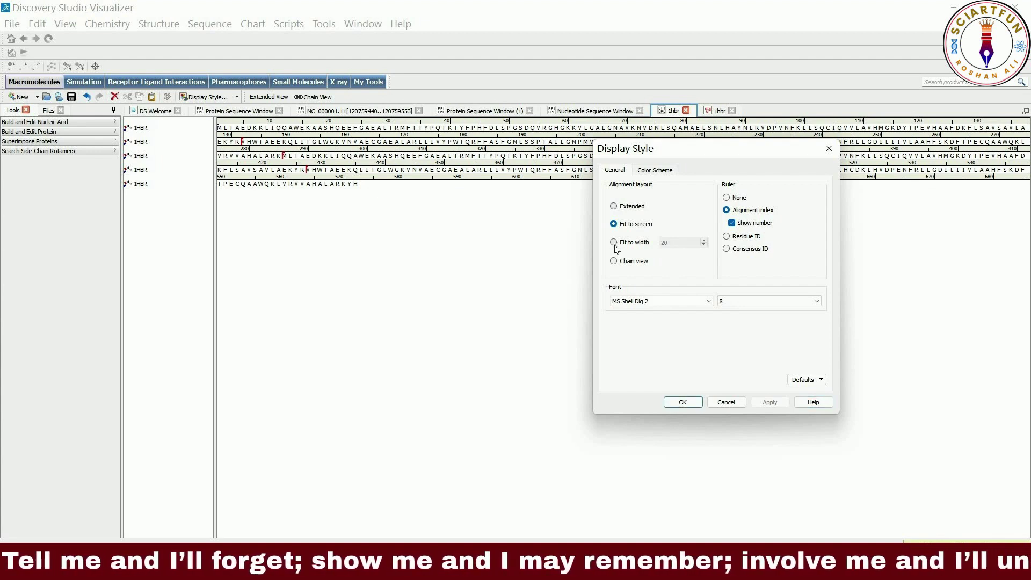
Try Fit to width 60 and Chain view layouts, then settle on Fit to screen
{"action": "left_click", "coordinate": [633, 243]}
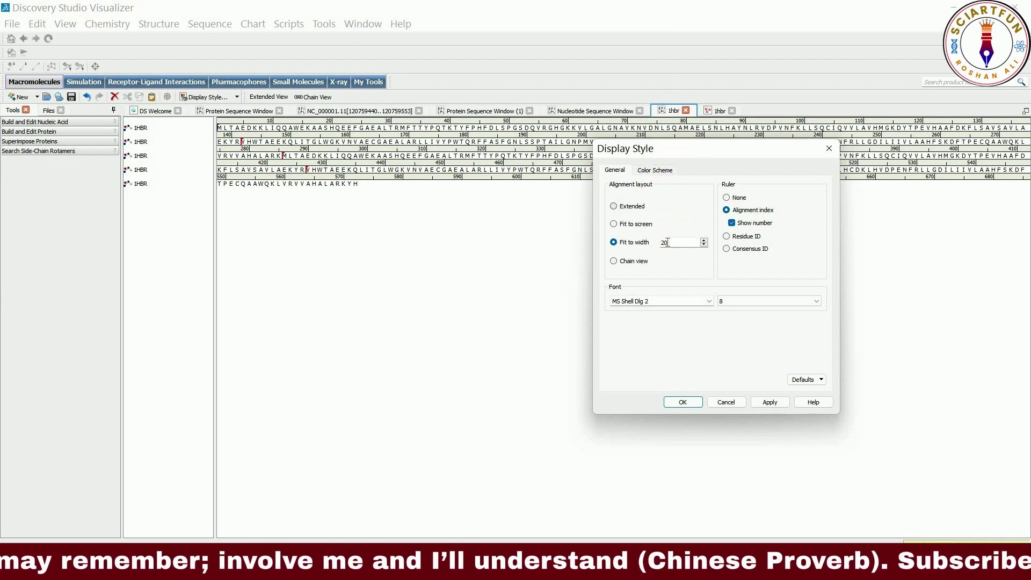
{"action": "double_click", "coordinate": [663, 242]}
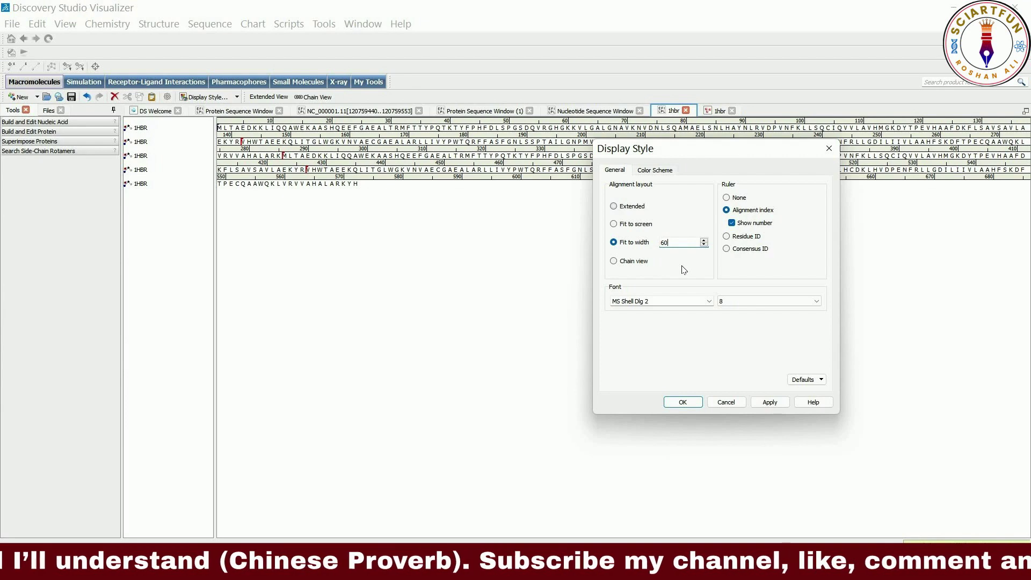
{"action": "left_click", "coordinate": [769, 402]}
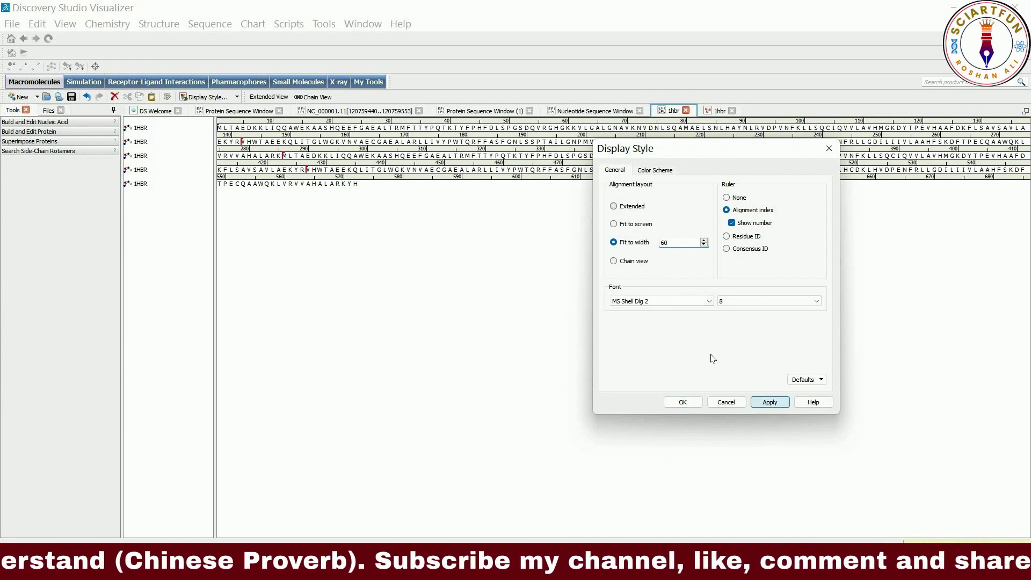
{"action": "left_click", "coordinate": [618, 266]}
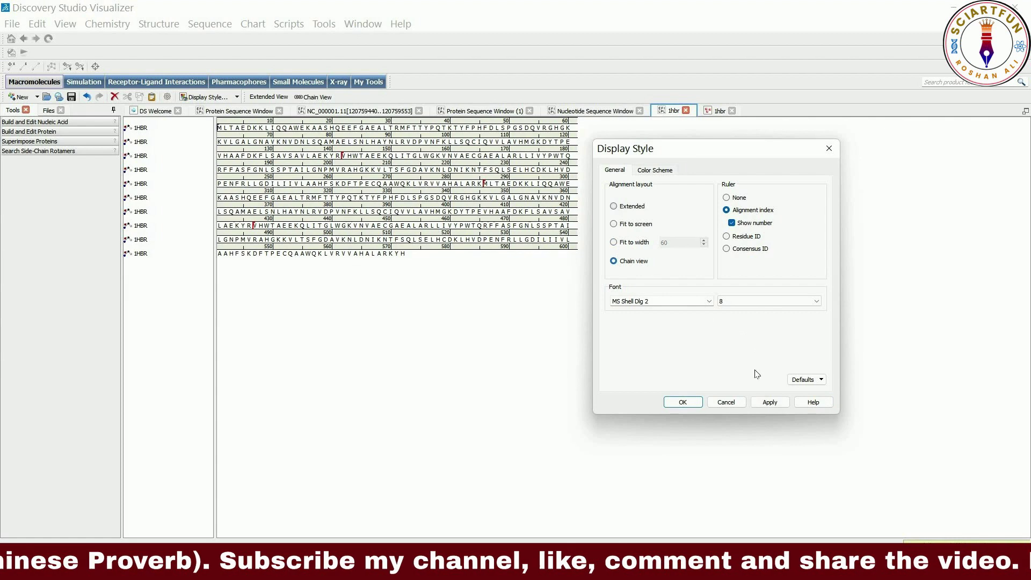
{"action": "left_click", "coordinate": [766, 404]}
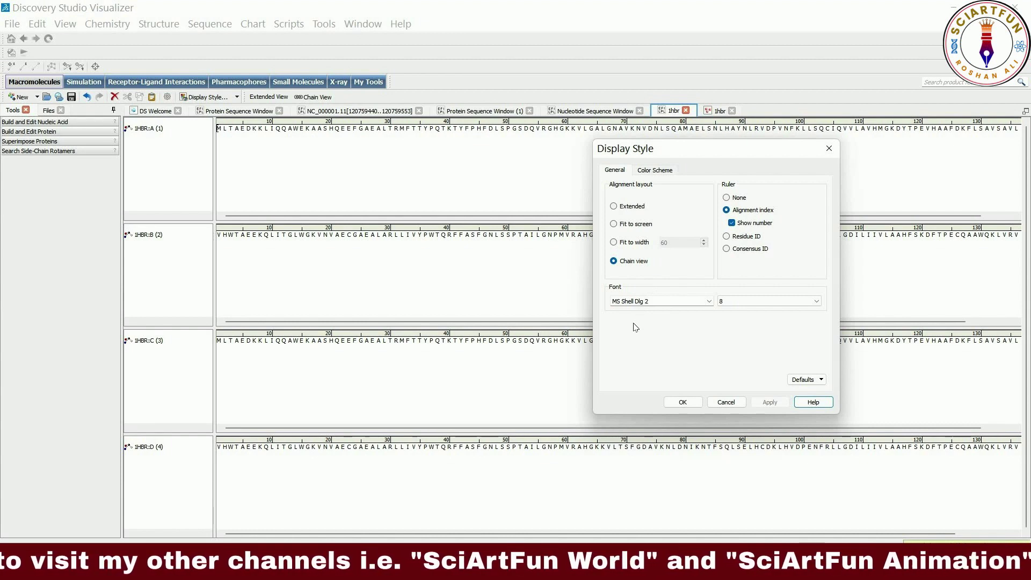
{"action": "left_click", "coordinate": [633, 224]}
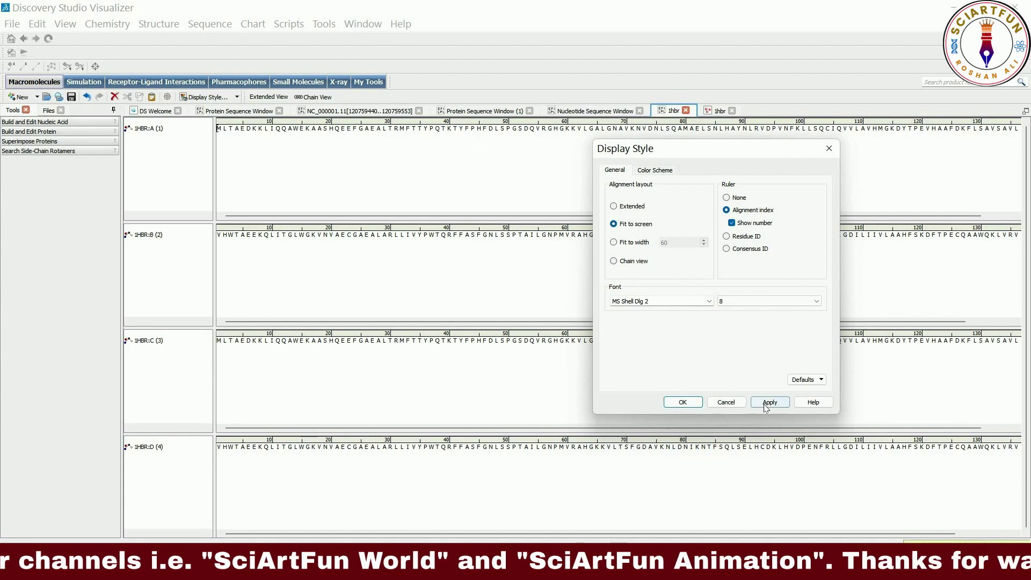
{"action": "left_click", "coordinate": [768, 403]}
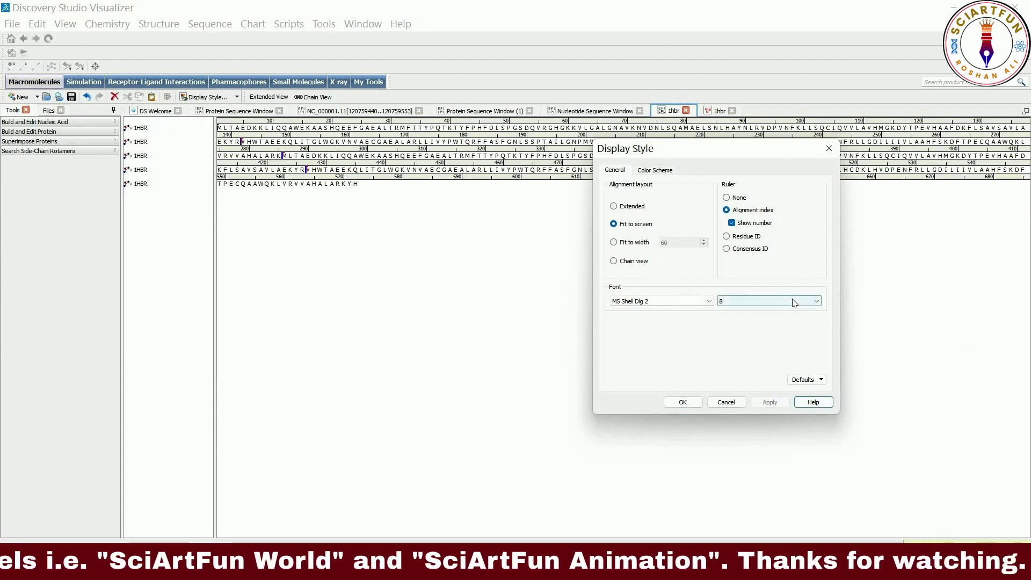
Set the sequence font size to 16 and try the Nightclub BTN Cn font
{"action": "left_click", "coordinate": [813, 305]}
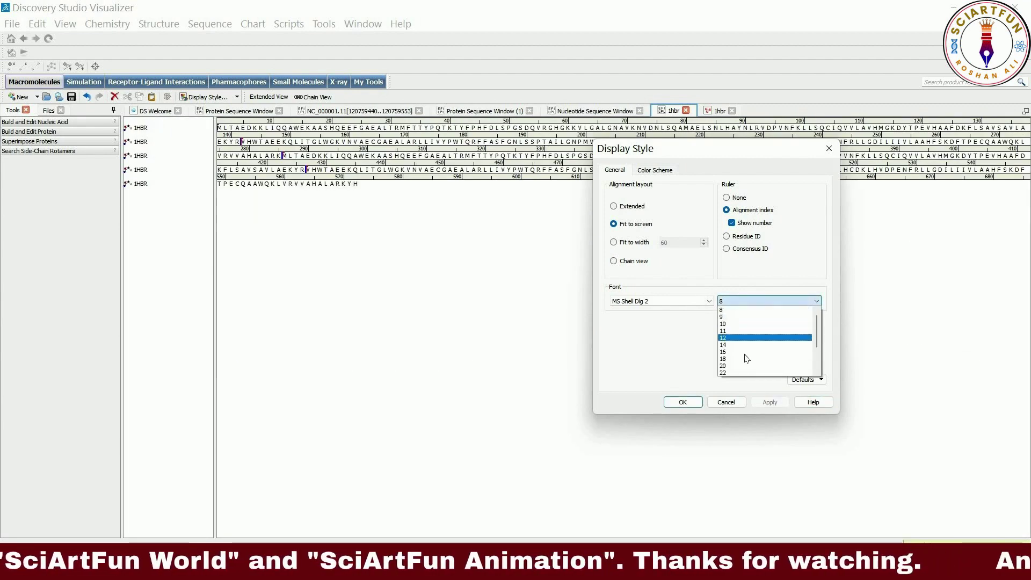
{"action": "left_click", "coordinate": [765, 351]}
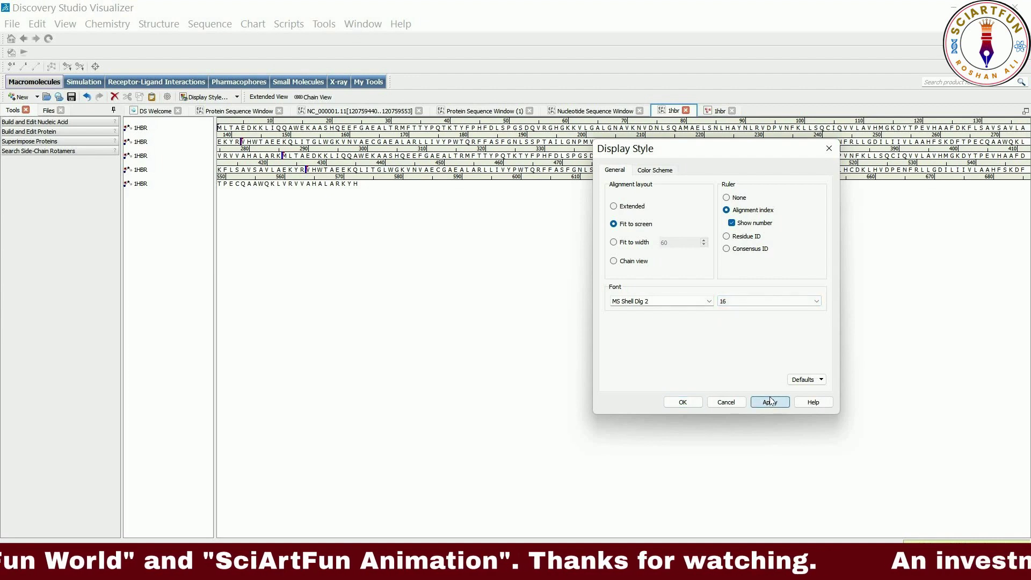
{"action": "left_click", "coordinate": [769, 402]}
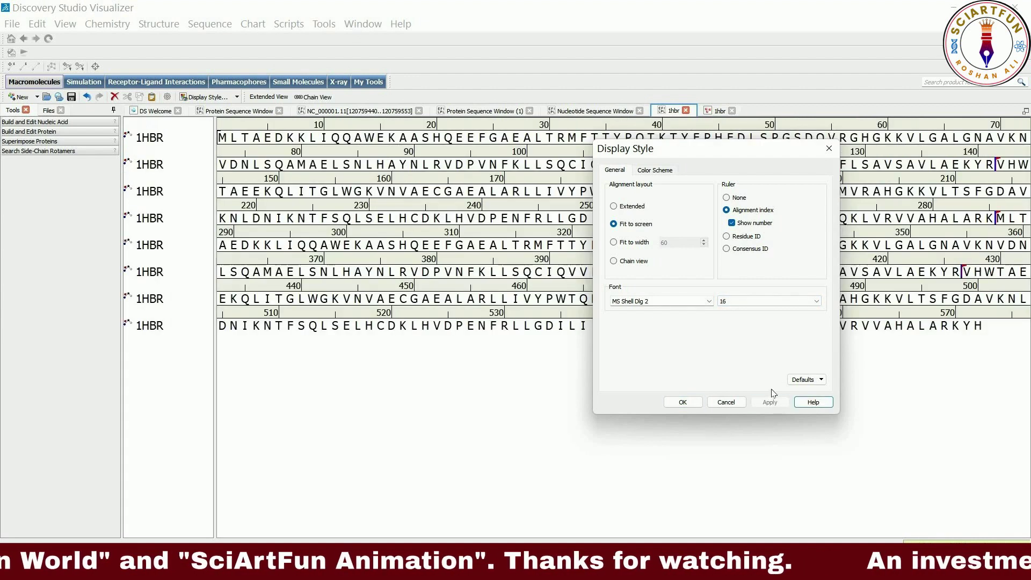
{"action": "left_click", "coordinate": [709, 302]}
{"action": "scroll", "coordinate": [672, 375], "scroll_direction": "down", "scroll_amount": 5}
{"action": "left_click", "coordinate": [678, 382]}
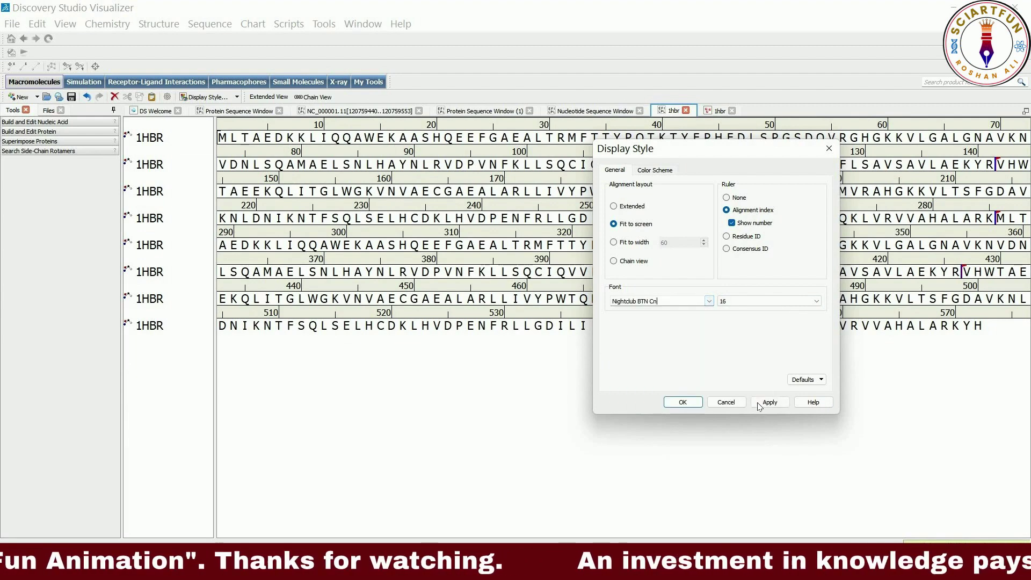
{"action": "left_click", "coordinate": [769, 402]}
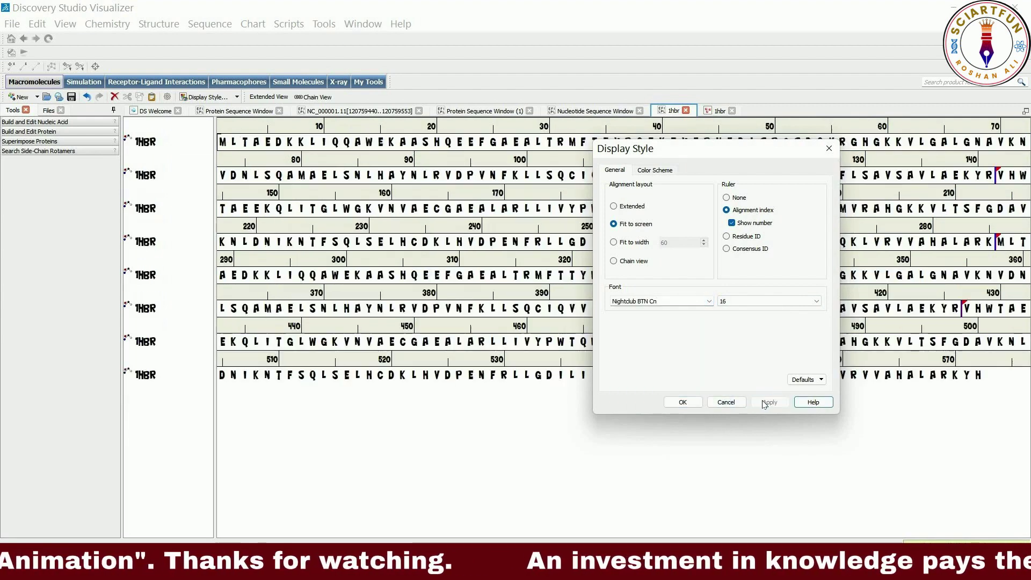
Apply the Notram font, then the Pacifico font, to the 1HBR sequences
{"action": "left_click", "coordinate": [709, 301]}
{"action": "scroll", "coordinate": [670, 370], "scroll_direction": "down", "scroll_amount": 10}
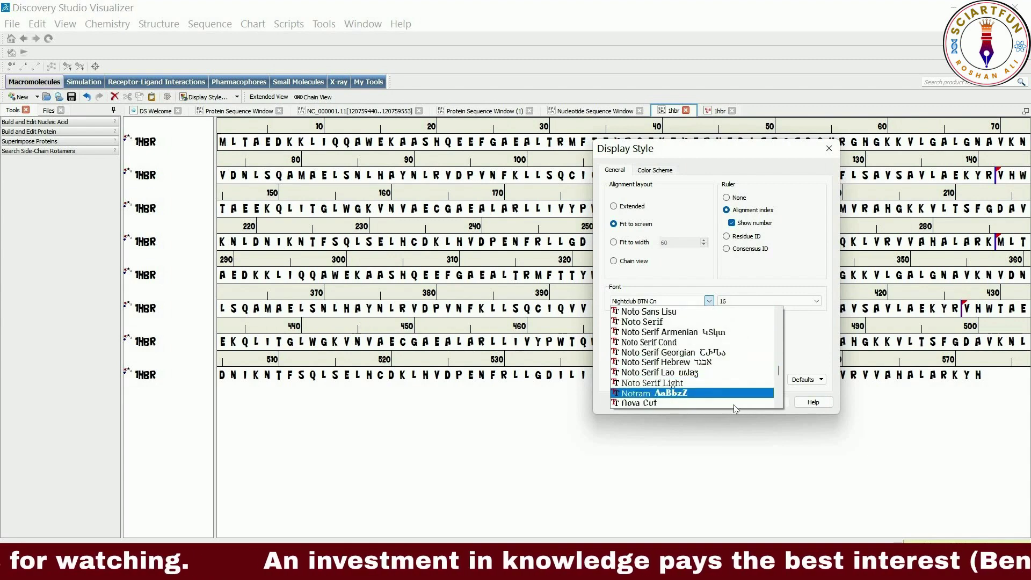
{"action": "left_click", "coordinate": [728, 399]}
{"action": "left_click", "coordinate": [769, 402]}
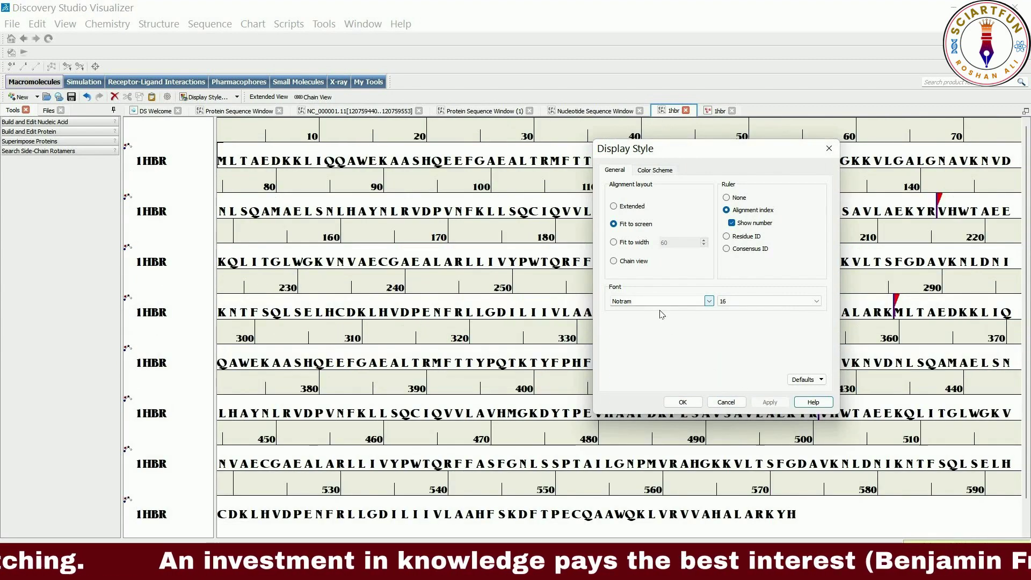
{"action": "left_click", "coordinate": [697, 300]}
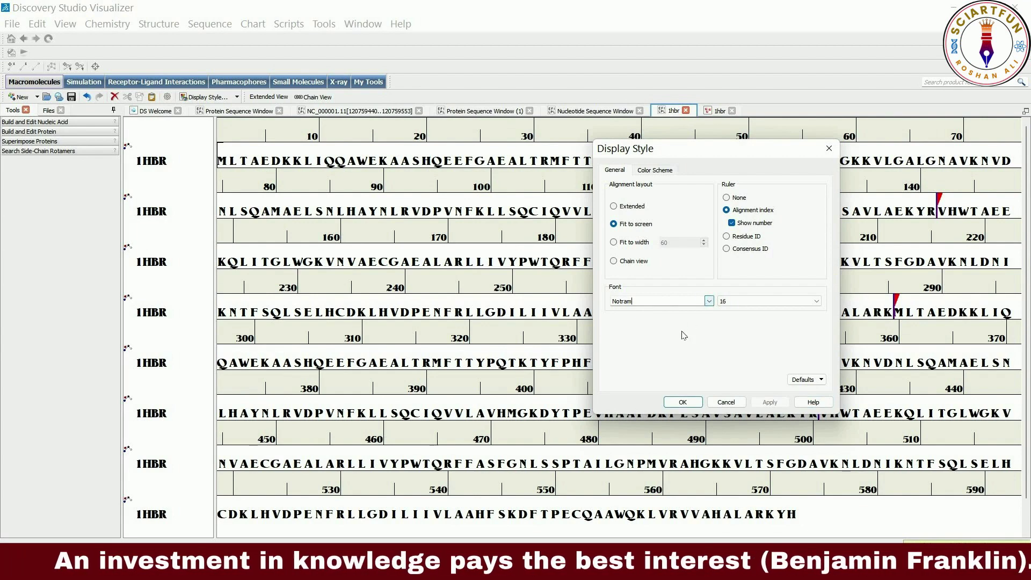
{"action": "left_click", "coordinate": [710, 302]}
{"action": "scroll", "coordinate": [662, 381], "scroll_direction": "down", "scroll_amount": 3}
{"action": "scroll", "coordinate": [661, 382], "scroll_direction": "down", "scroll_amount": 3}
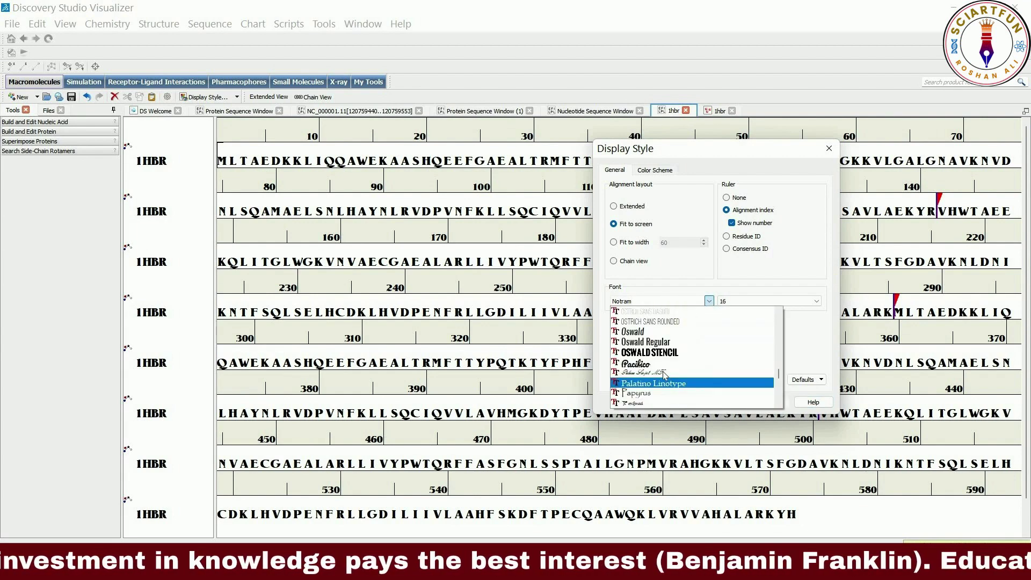
{"action": "left_click", "coordinate": [692, 363]}
{"action": "left_click", "coordinate": [769, 403]}
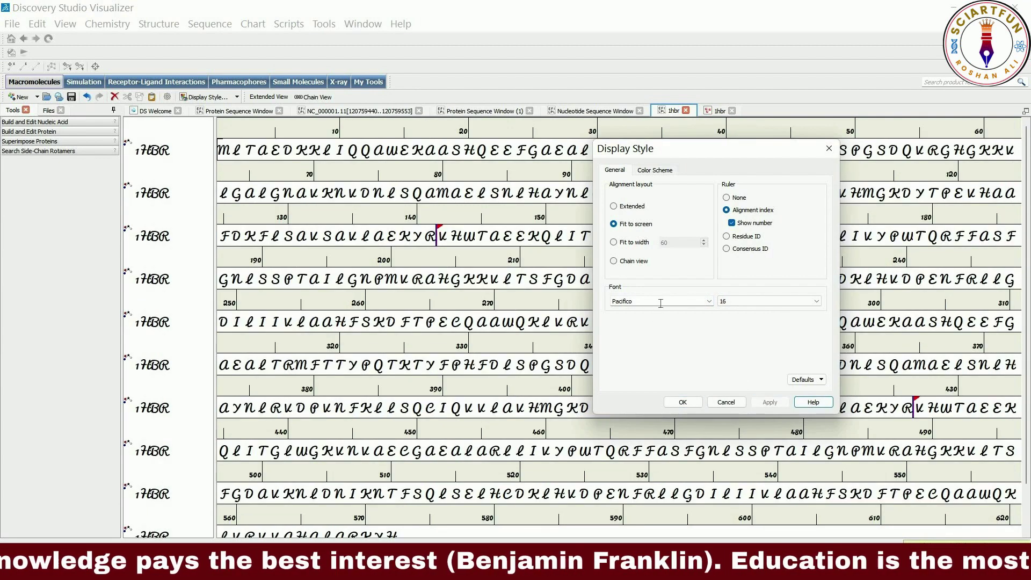
Try the Ravie font, then apply Segoe UI Emoji as the final font
{"action": "left_click", "coordinate": [709, 301]}
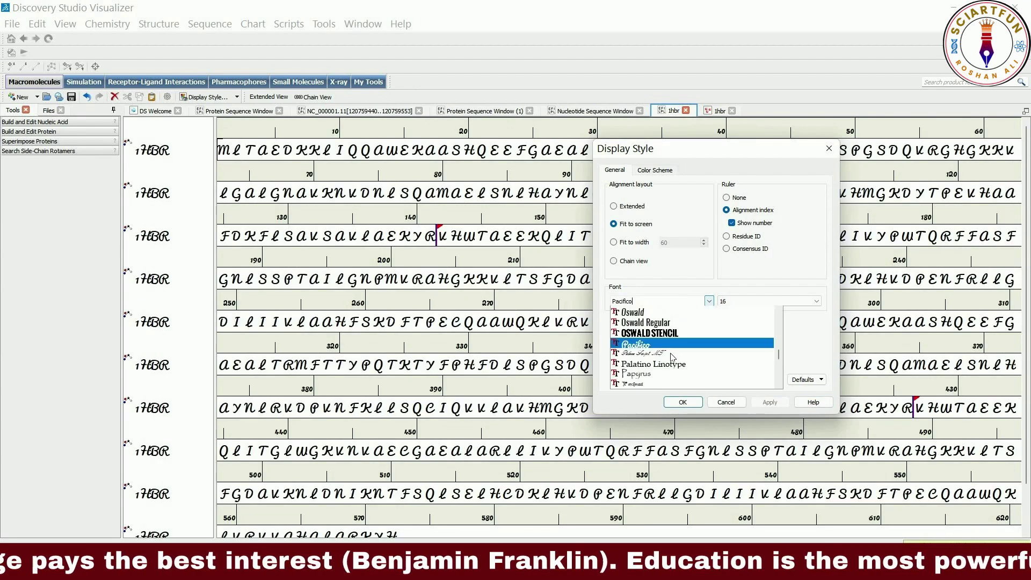
{"action": "scroll", "coordinate": [671, 357], "scroll_direction": "down", "scroll_amount": 10}
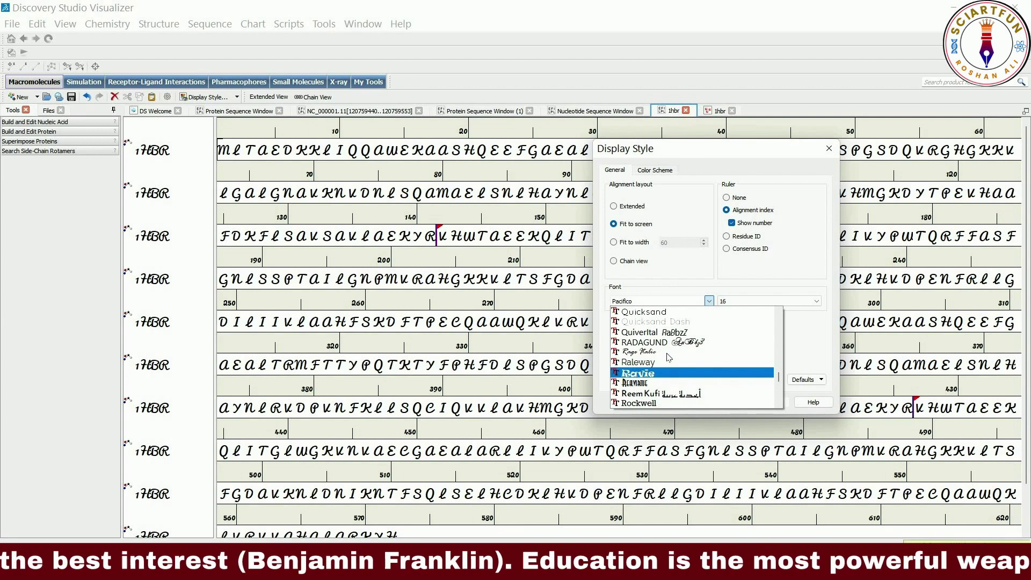
{"action": "left_click", "coordinate": [667, 373]}
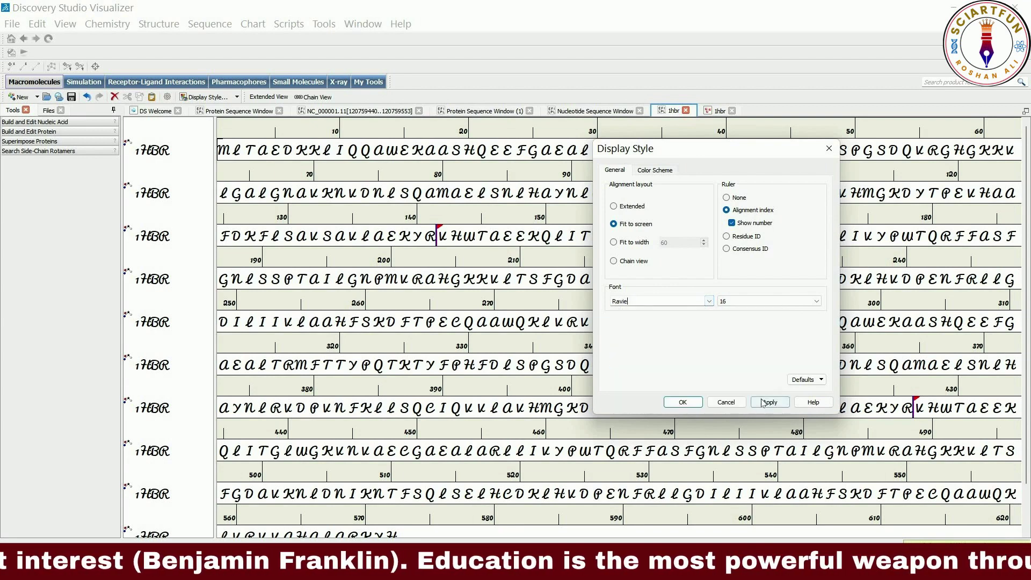
{"action": "key", "text": "Return"}
{"action": "left_click", "coordinate": [709, 302]}
{"action": "scroll", "coordinate": [674, 376], "scroll_direction": "down", "scroll_amount": 3}
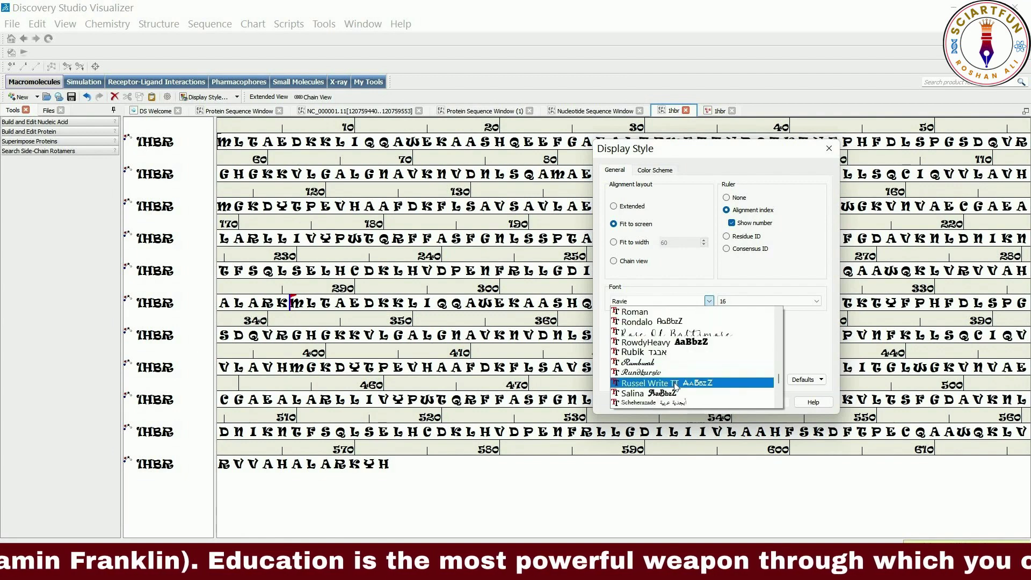
{"action": "scroll", "coordinate": [680, 381], "scroll_direction": "down", "scroll_amount": 4}
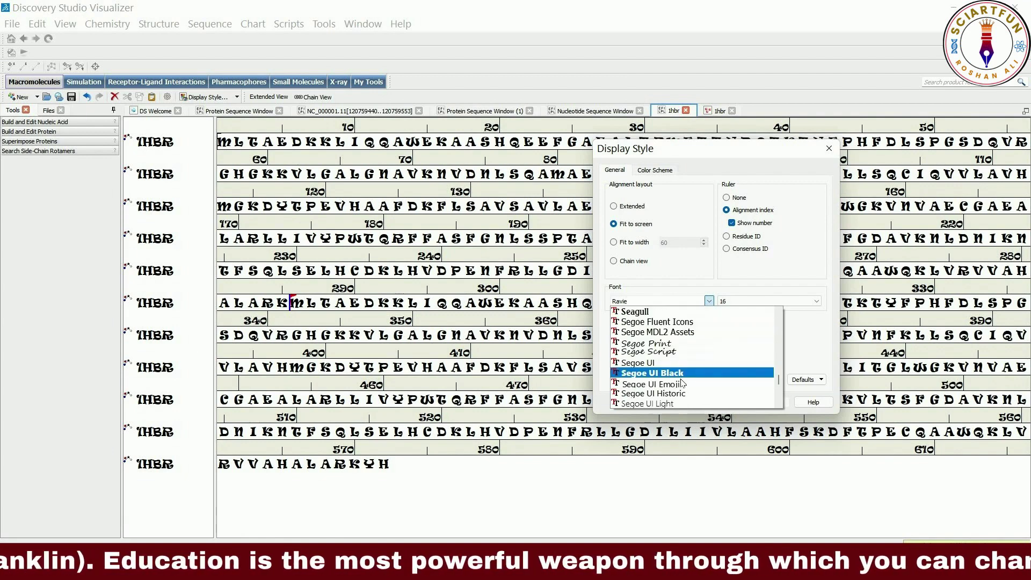
{"action": "left_click", "coordinate": [684, 384]}
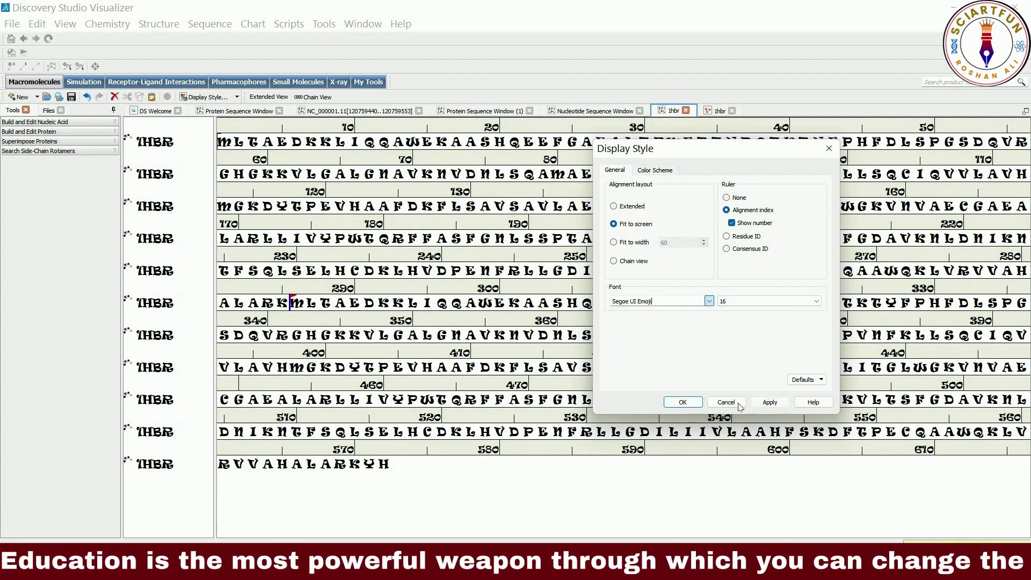
{"action": "left_click", "coordinate": [769, 402]}
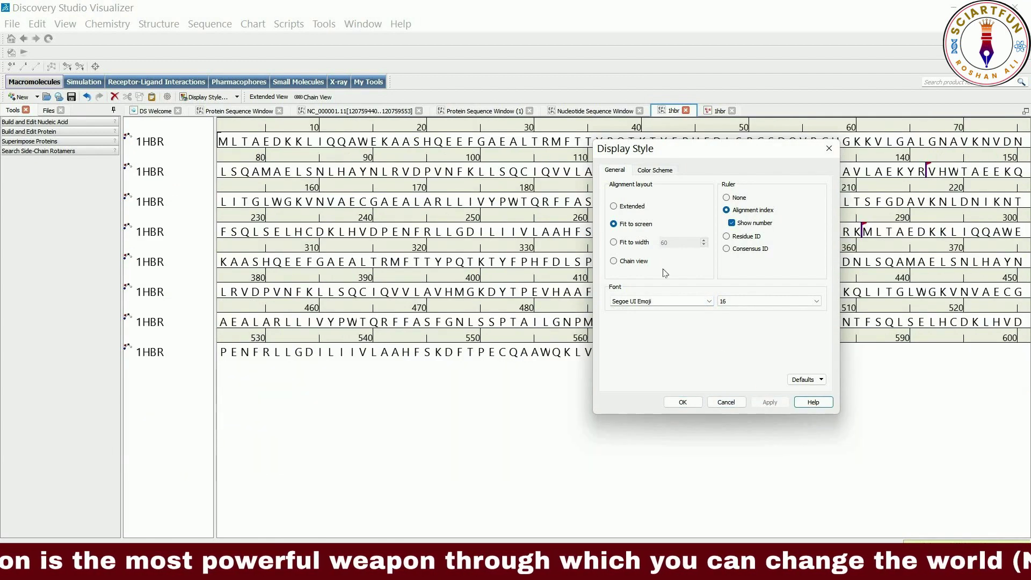
Reset the display style to factory defaults and set the font size to 14
{"action": "left_click", "coordinate": [820, 379]}
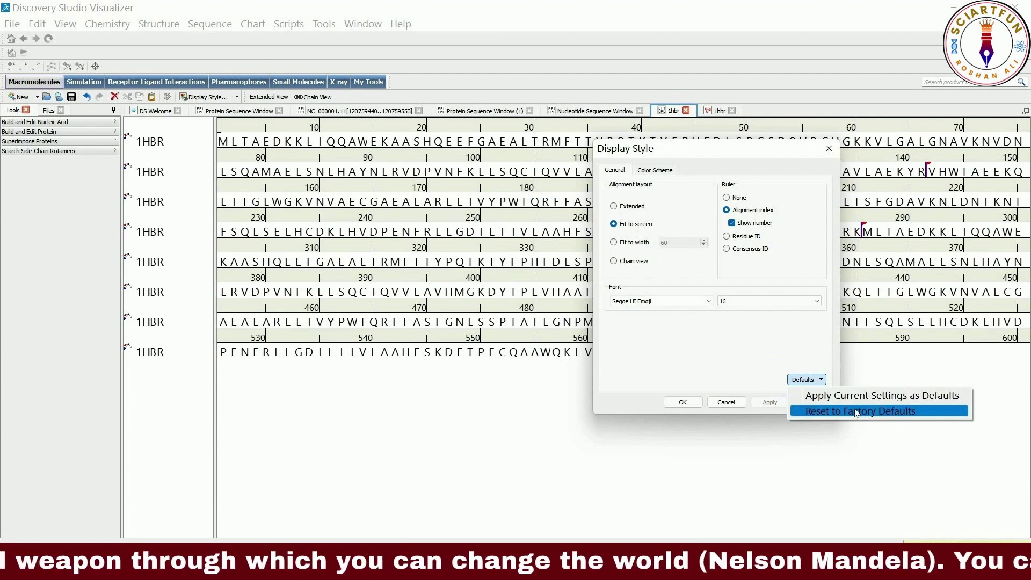
{"action": "left_click", "coordinate": [817, 411]}
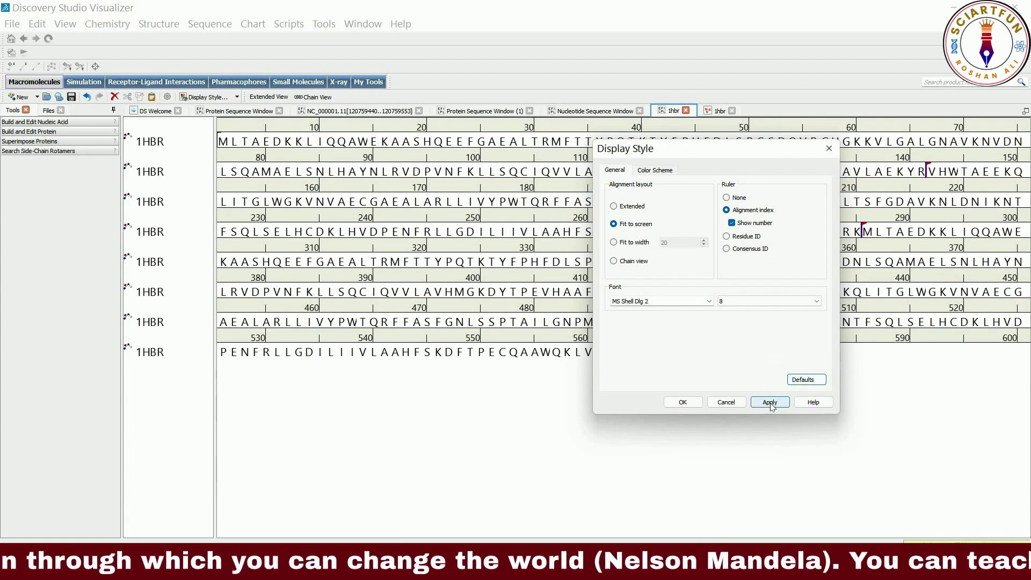
{"action": "left_click", "coordinate": [770, 403]}
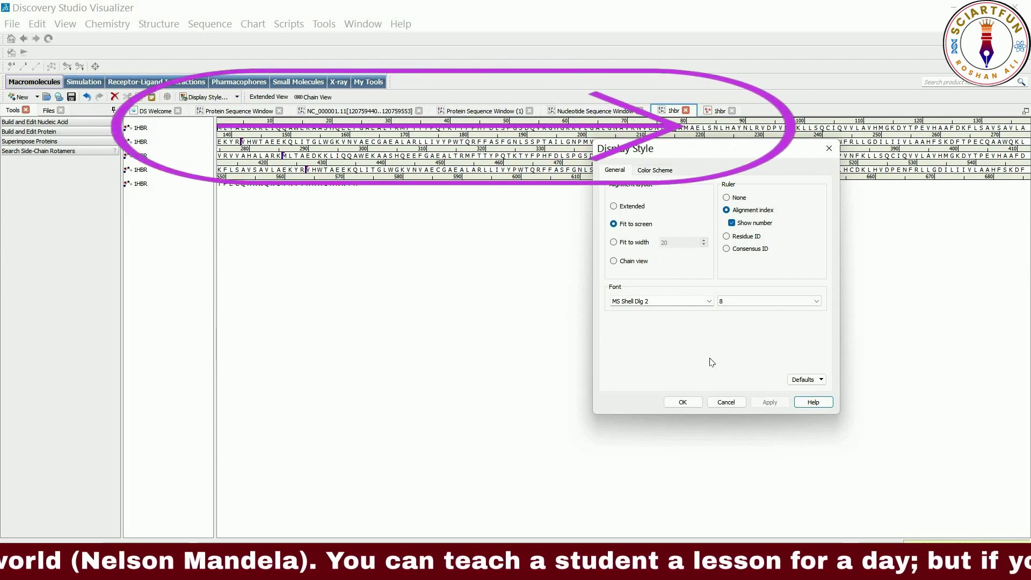
{"action": "left_click", "coordinate": [768, 301]}
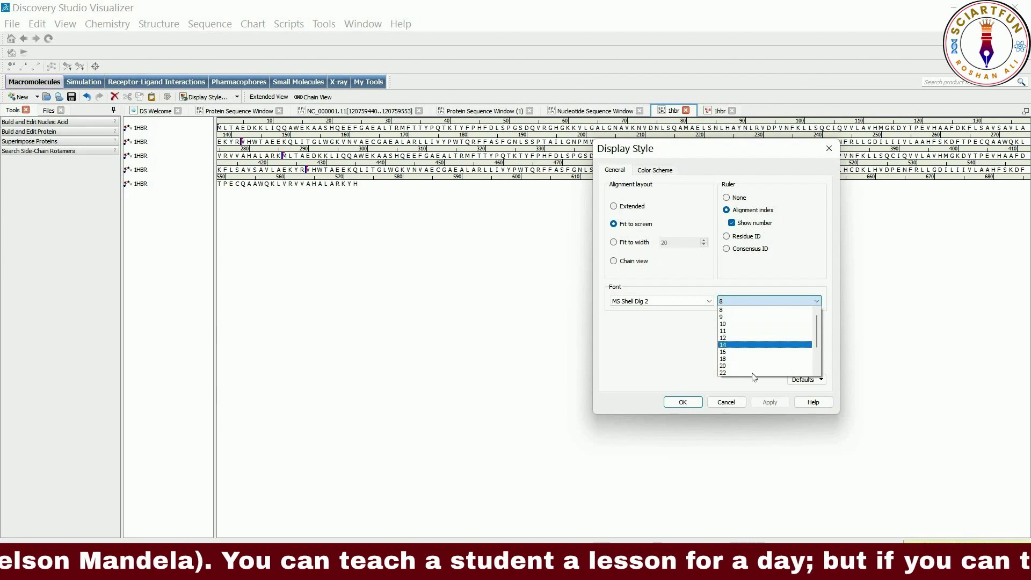
{"action": "left_click", "coordinate": [740, 345]}
{"action": "left_click", "coordinate": [770, 402]}
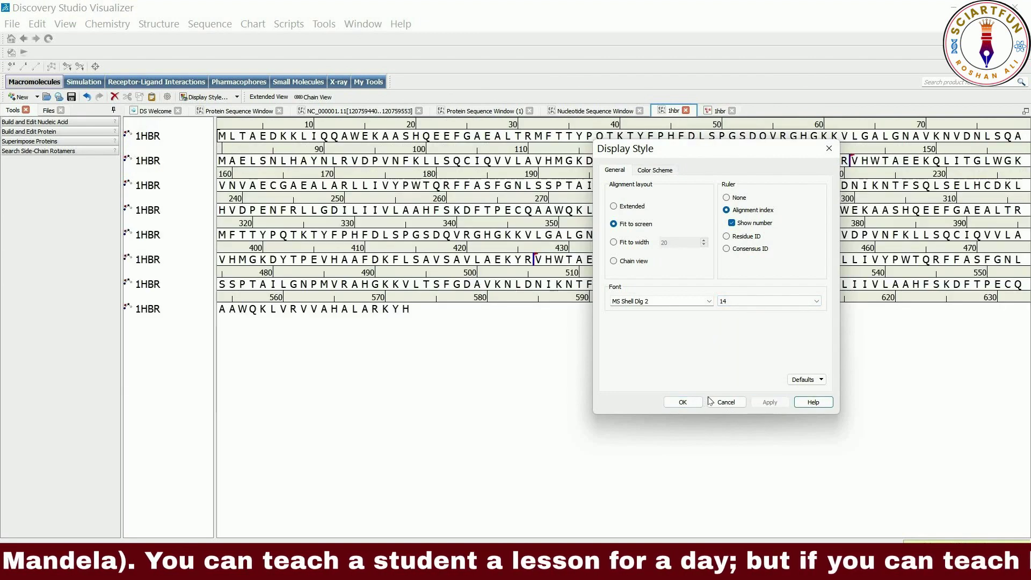
Cycle the ruler through None, Alignment index and Residue ID, ending on Consensus ID
{"action": "left_click", "coordinate": [727, 199]}
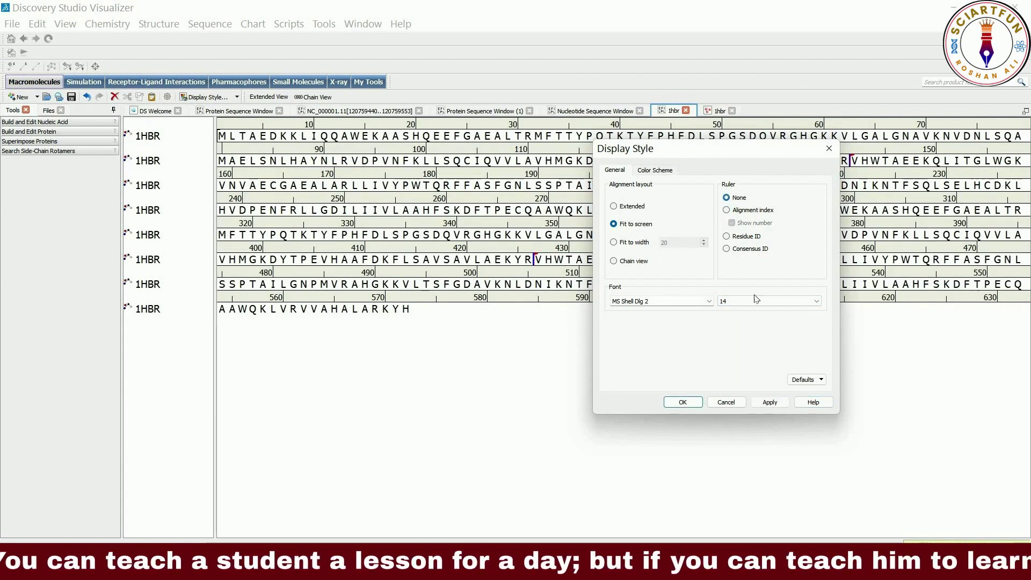
{"action": "left_click", "coordinate": [775, 403]}
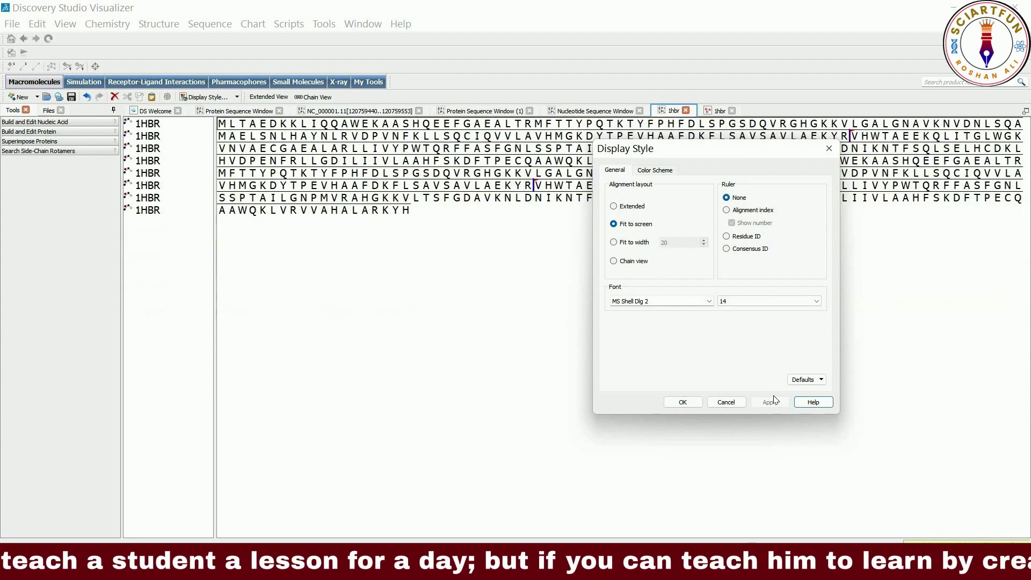
{"action": "left_click", "coordinate": [737, 211]}
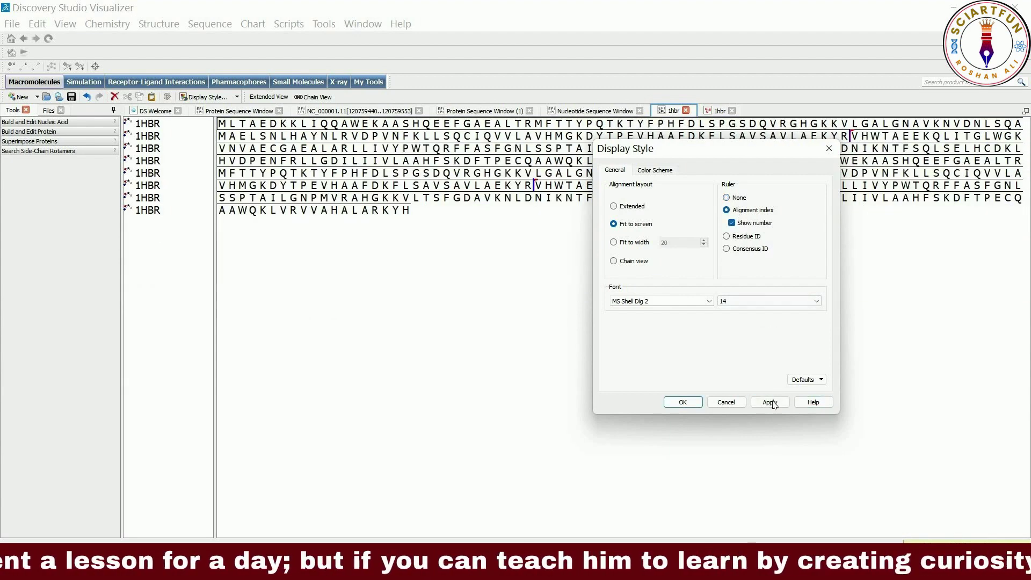
{"action": "left_click", "coordinate": [773, 404]}
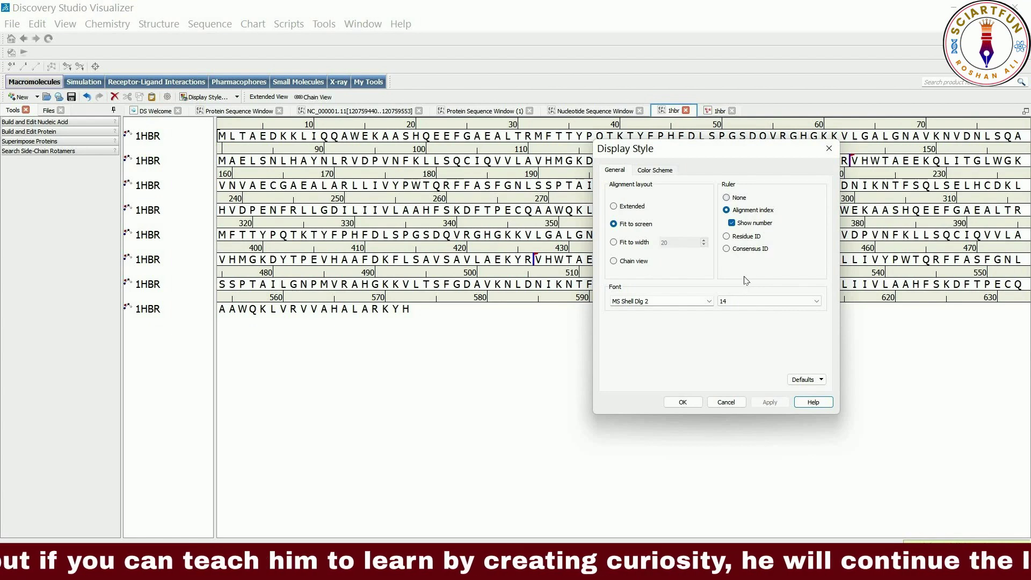
{"action": "left_click", "coordinate": [744, 237]}
{"action": "left_click", "coordinate": [776, 404]}
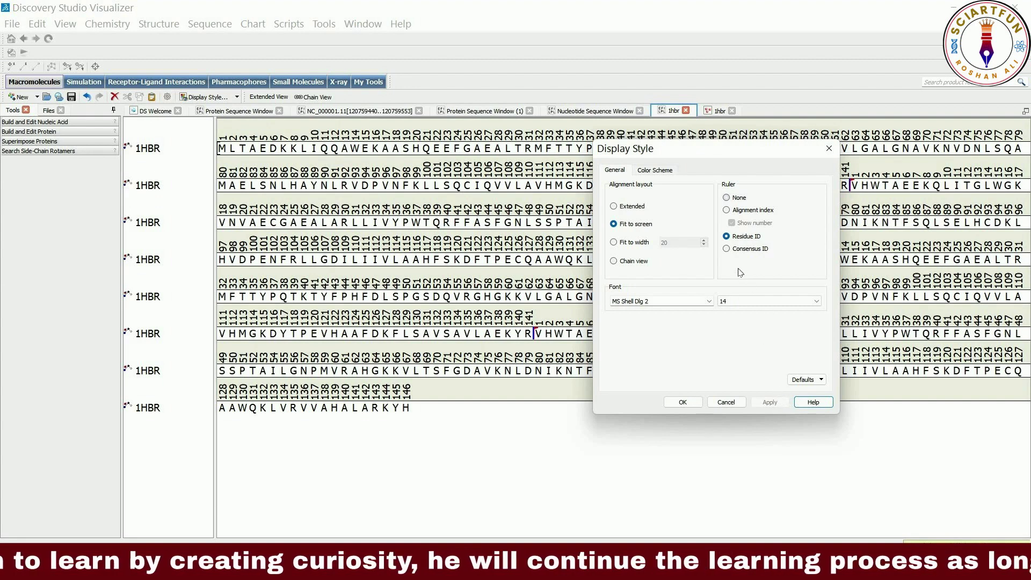
{"action": "left_click", "coordinate": [727, 249]}
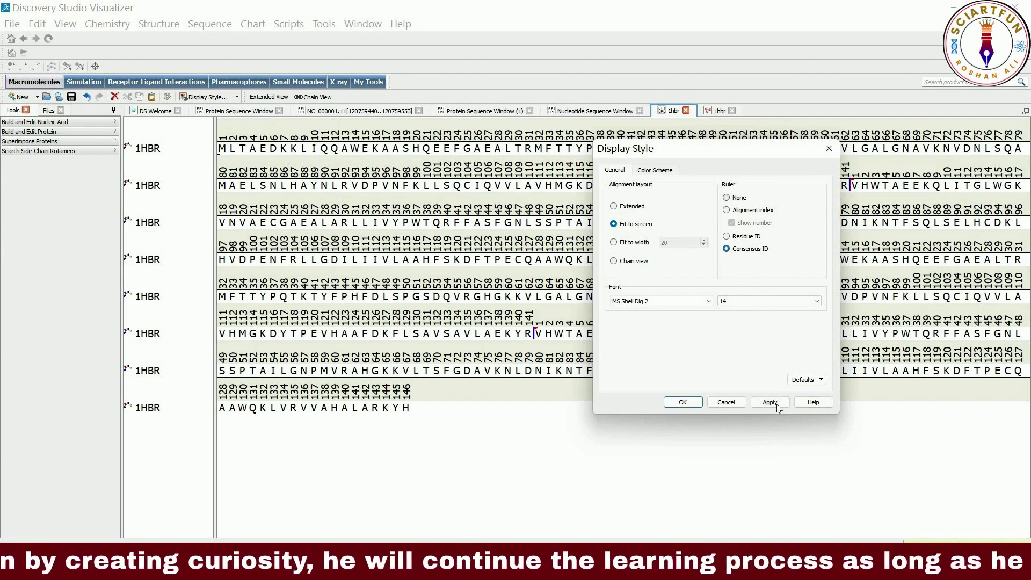
{"action": "left_click", "coordinate": [775, 405]}
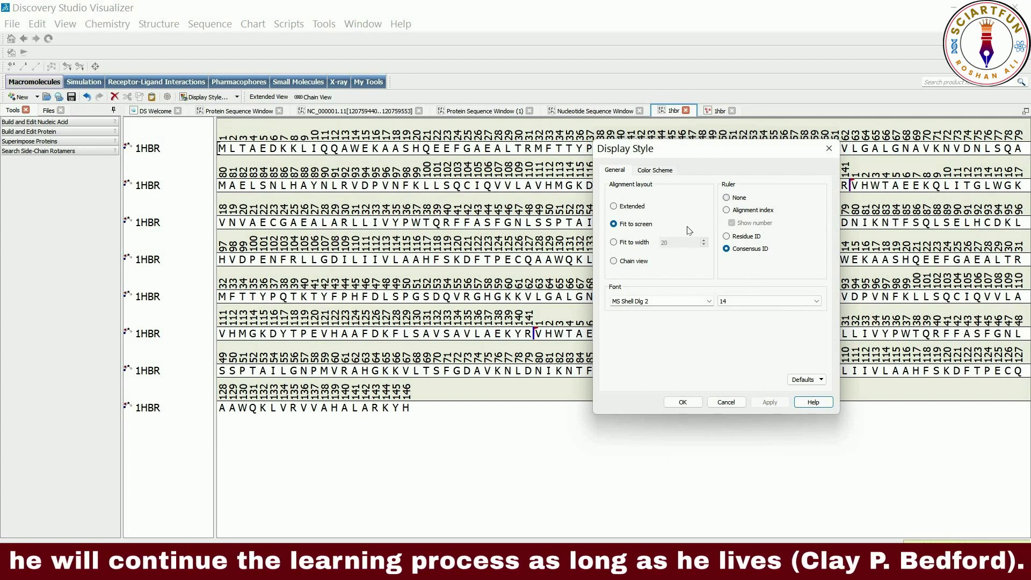
{"action": "left_click", "coordinate": [654, 171]}
{"action": "left_click", "coordinate": [615, 170]}
Set the ruler to Alignment index and apply a Custom orange background colour scheme
{"action": "left_click", "coordinate": [744, 210]}
{"action": "left_click", "coordinate": [654, 170]}
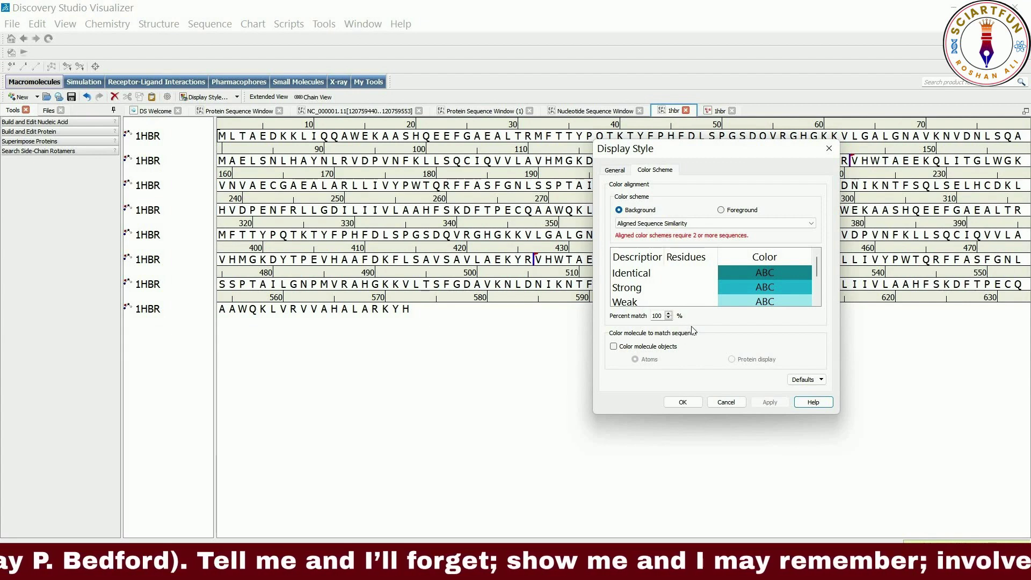
{"action": "left_click", "coordinate": [658, 224]}
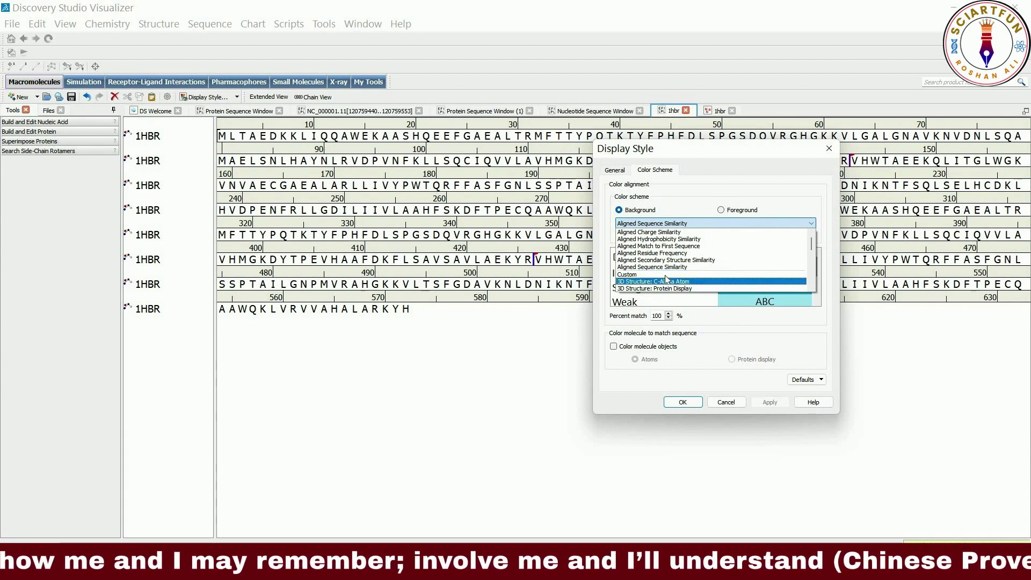
{"action": "left_click", "coordinate": [665, 275]}
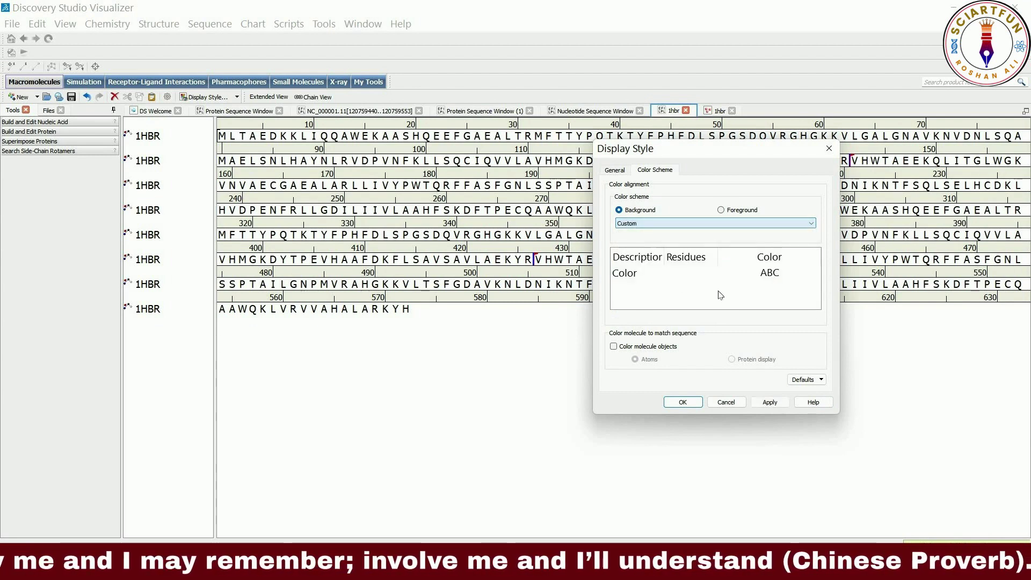
{"action": "double_click", "coordinate": [772, 273]}
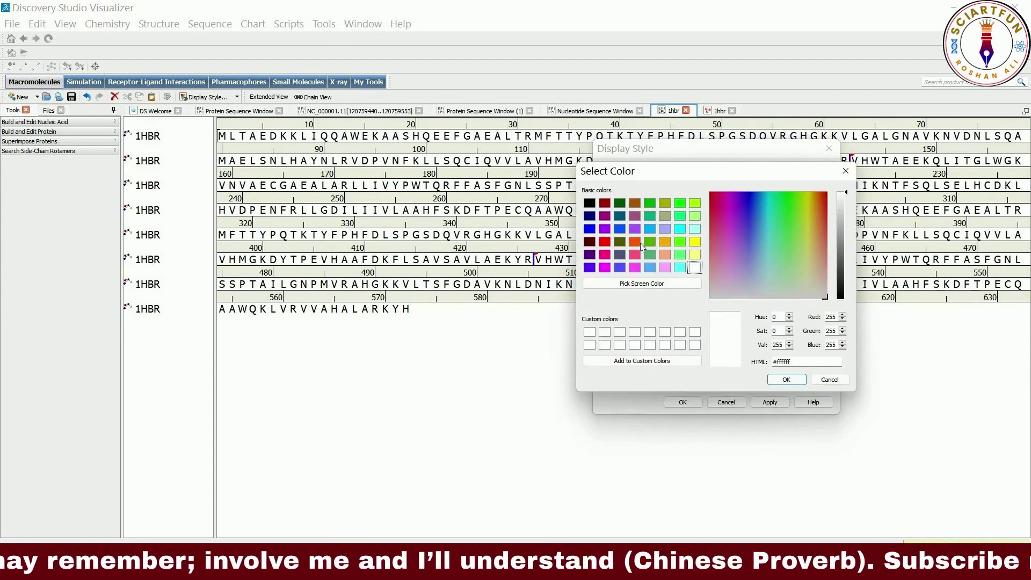
{"action": "left_click", "coordinate": [717, 195]}
{"action": "left_click", "coordinate": [786, 381]}
{"action": "left_click", "coordinate": [772, 402]}
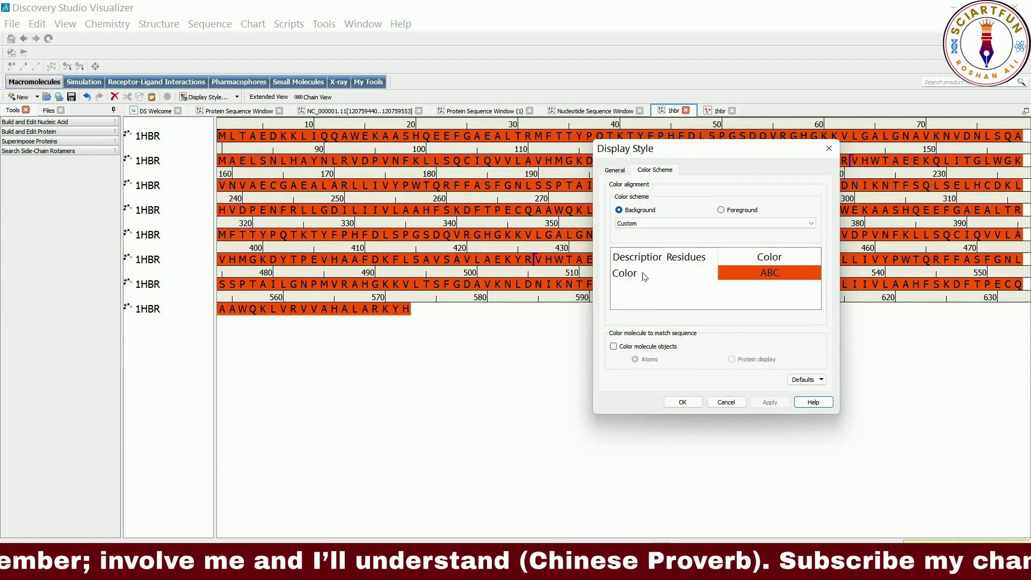
Try 3D Structure: C-Alpha Atom colouring, then apply 3D Structure: Protein Display and close the dialog
{"action": "left_click", "coordinate": [647, 226]}
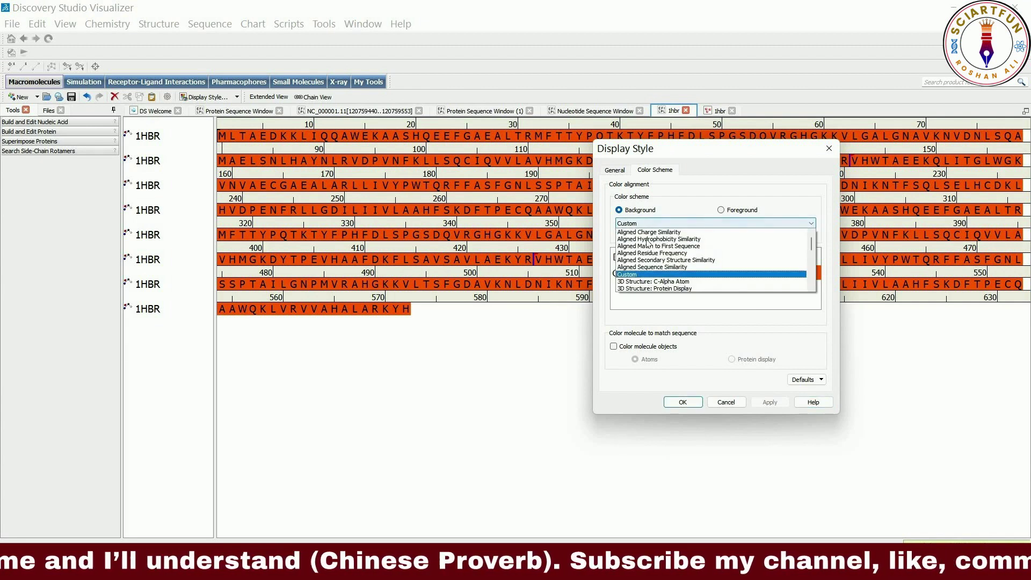
{"action": "left_click", "coordinate": [669, 281]}
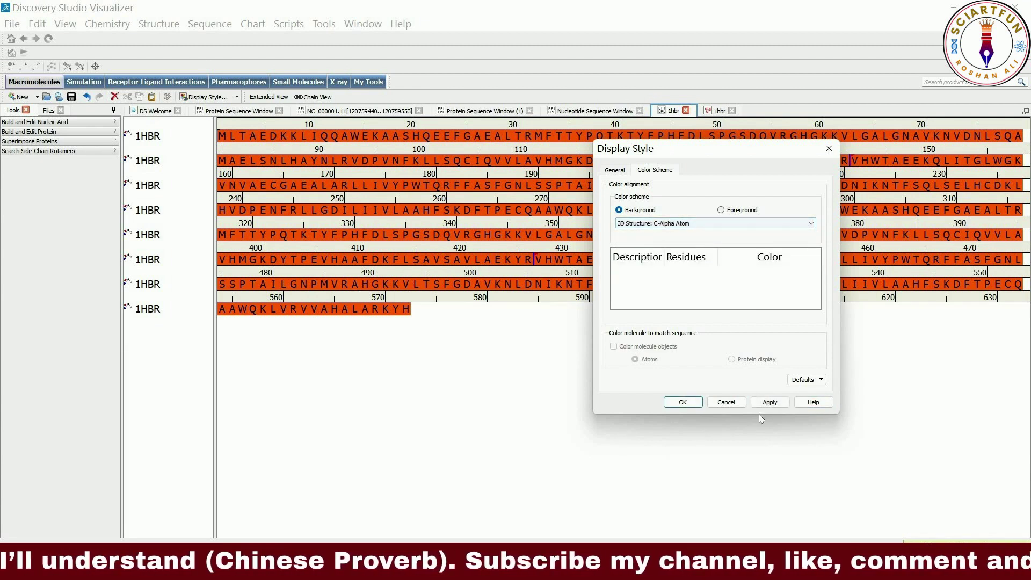
{"action": "left_click", "coordinate": [769, 403]}
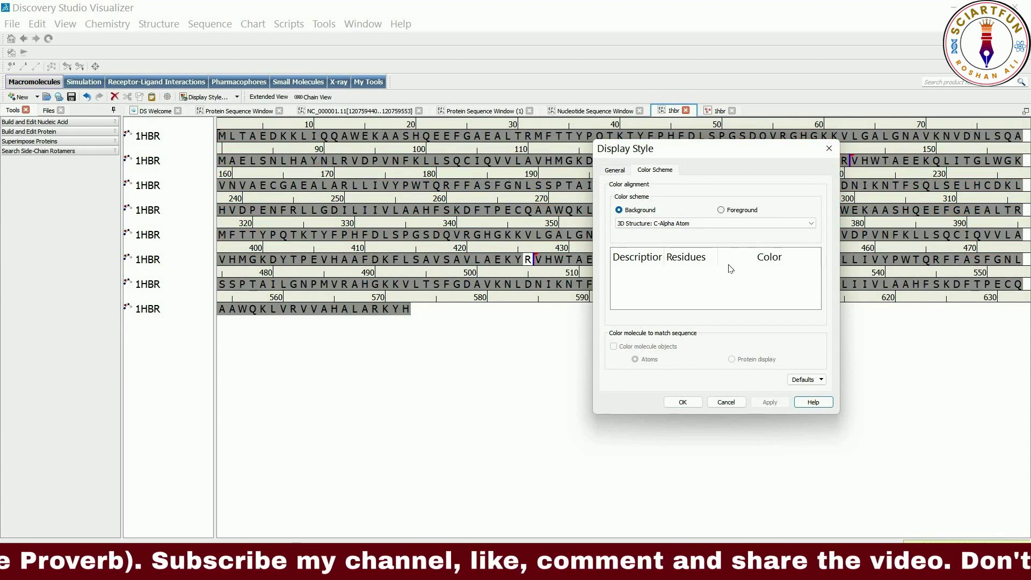
{"action": "left_click", "coordinate": [708, 223]}
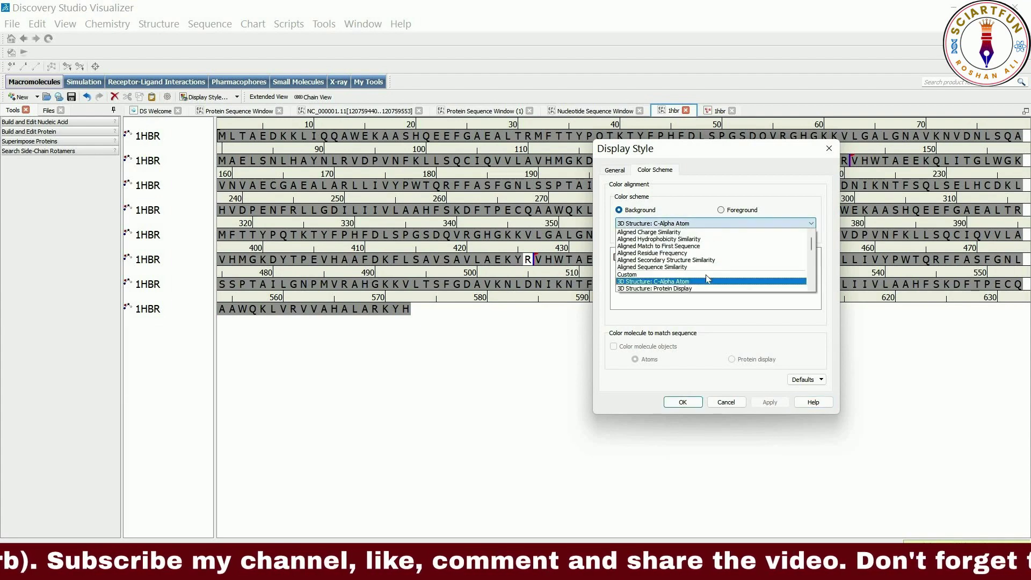
{"action": "left_click", "coordinate": [697, 289]}
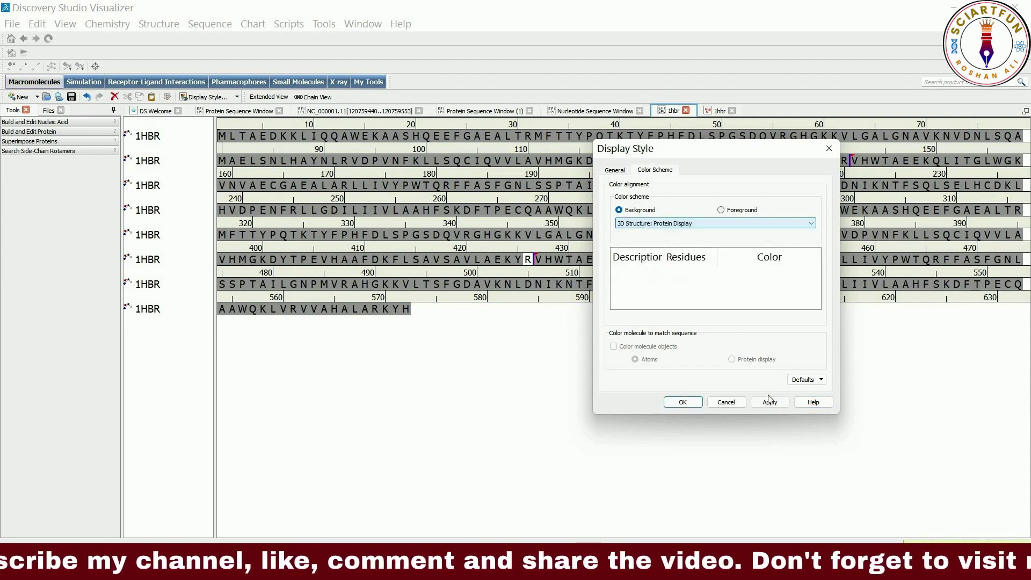
{"action": "left_click", "coordinate": [769, 403]}
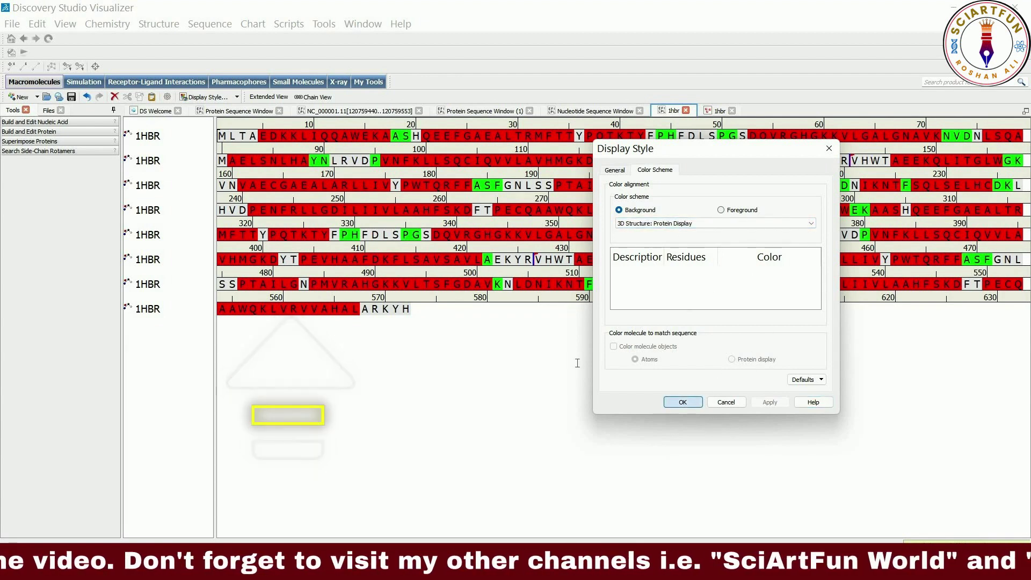
{"action": "key", "text": "Return"}
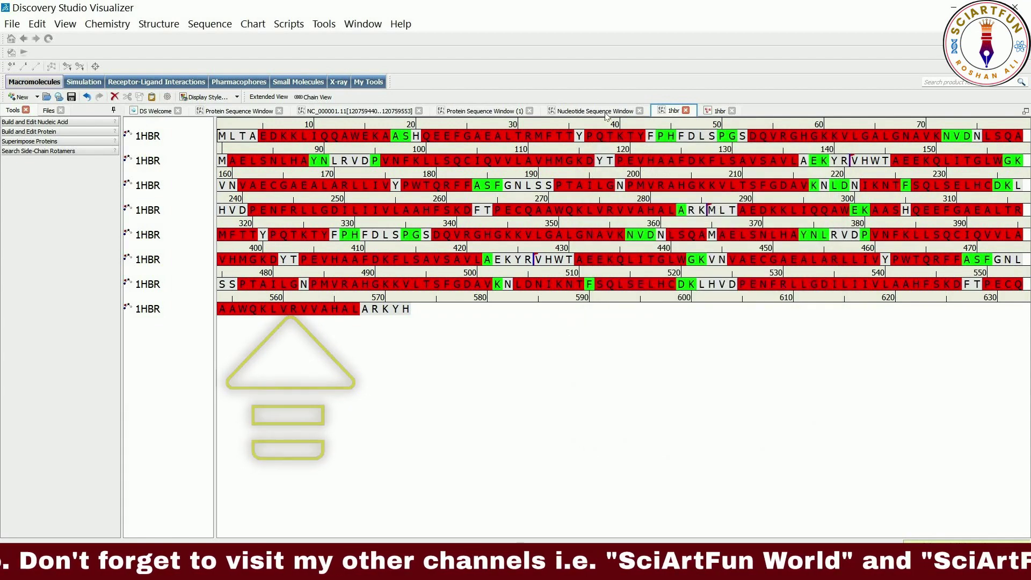
Switch to the Untitled2–4 alignment and set its font size to 12, then 16
{"action": "left_click", "coordinate": [481, 110]}
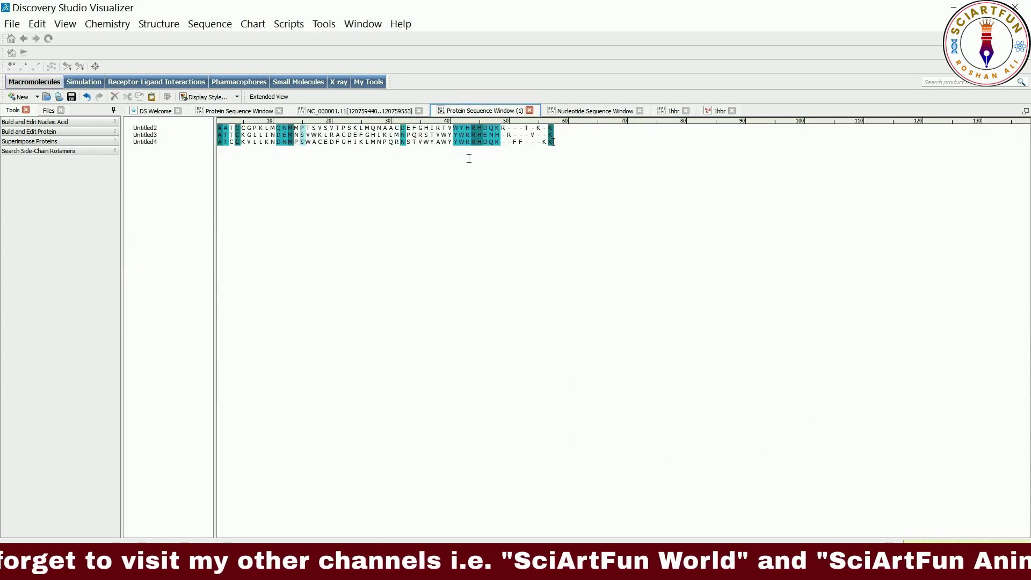
{"action": "left_click", "coordinate": [66, 24]}
{"action": "left_click", "coordinate": [92, 41]}
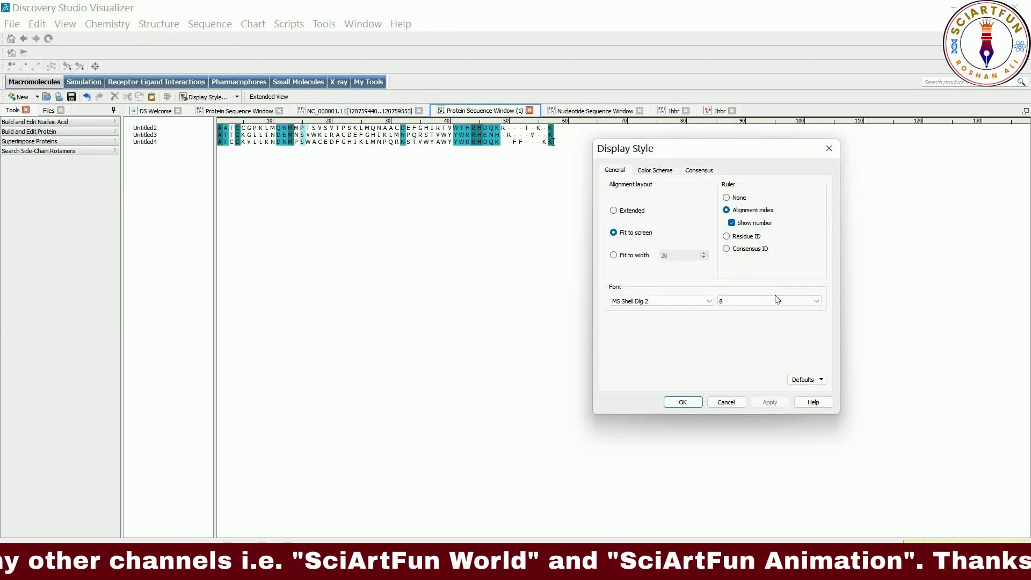
{"action": "left_click", "coordinate": [813, 301]}
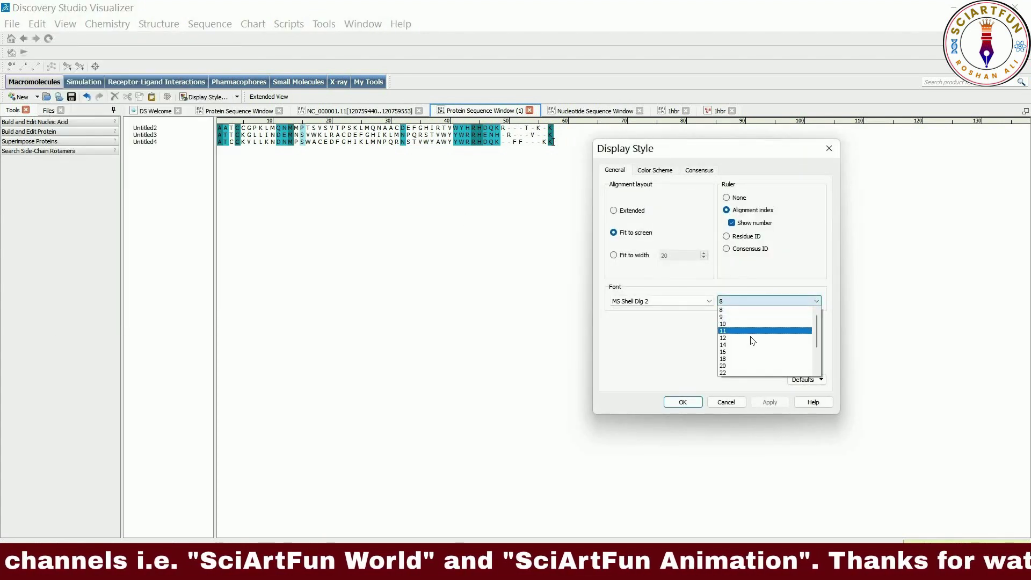
{"action": "left_click", "coordinate": [751, 337]}
{"action": "left_click", "coordinate": [769, 402]}
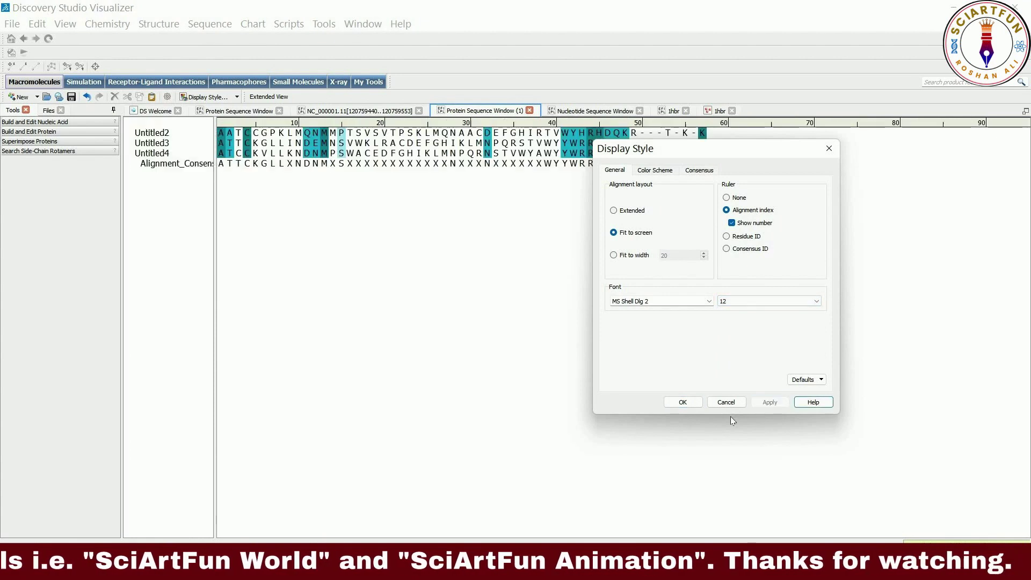
{"action": "left_click", "coordinate": [813, 301]}
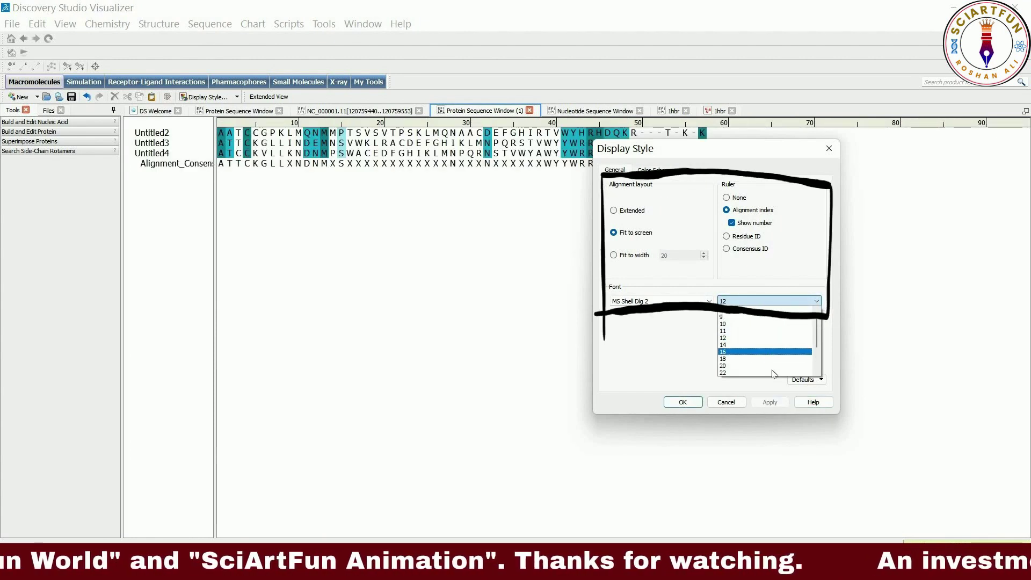
{"action": "left_click", "coordinate": [767, 352]}
{"action": "left_click", "coordinate": [782, 402]}
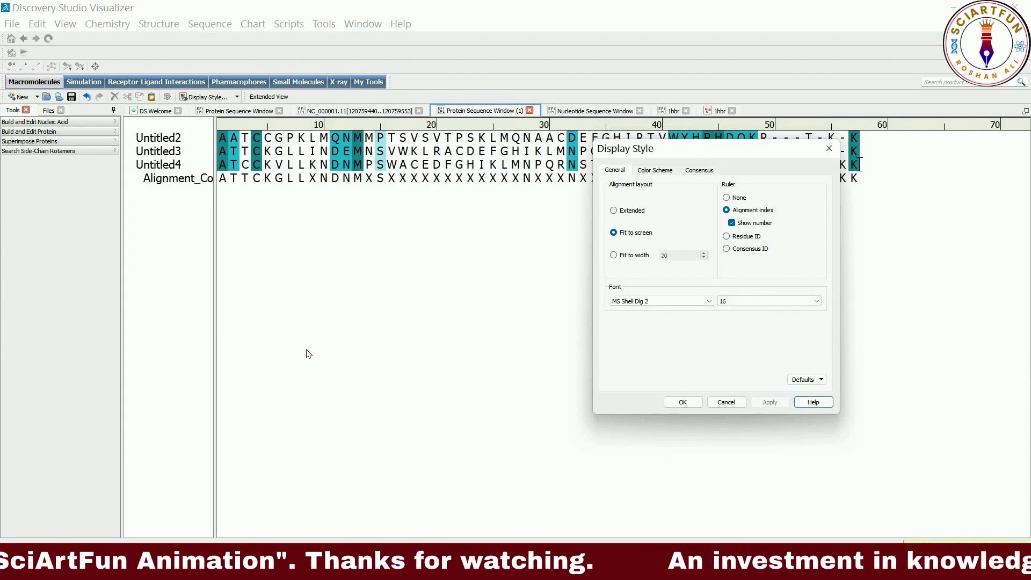
Apply Aligned Charge Similarity colouring, keeping the Negative pink and Positive lavender colours
{"action": "left_click", "coordinate": [653, 171]}
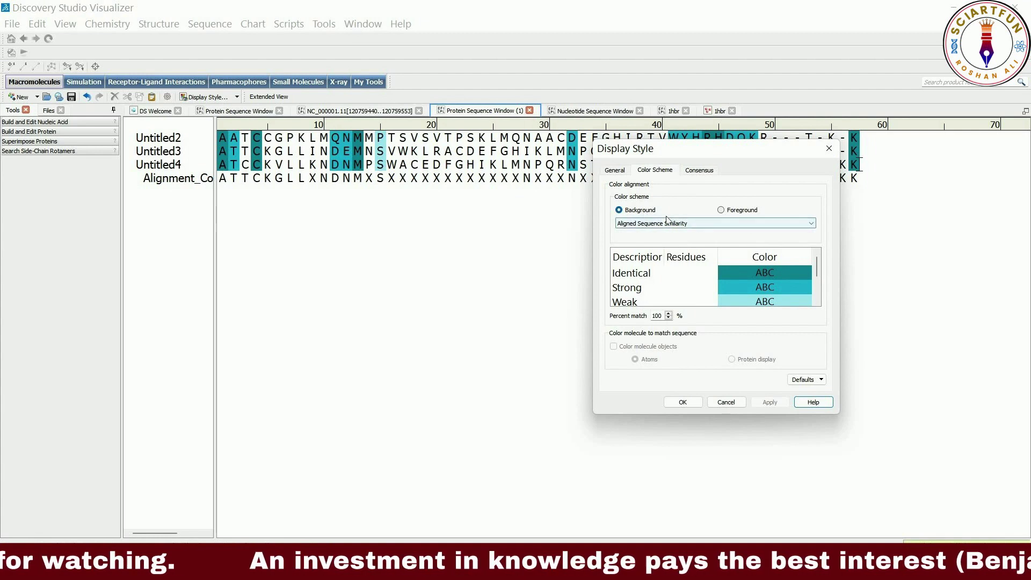
{"action": "left_click", "coordinate": [715, 224]}
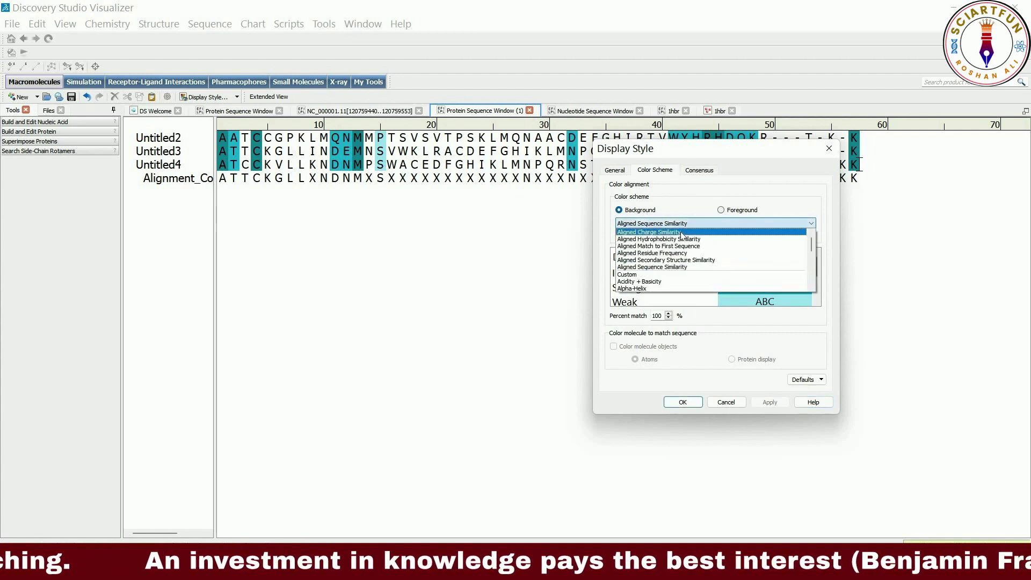
{"action": "left_click", "coordinate": [681, 233]}
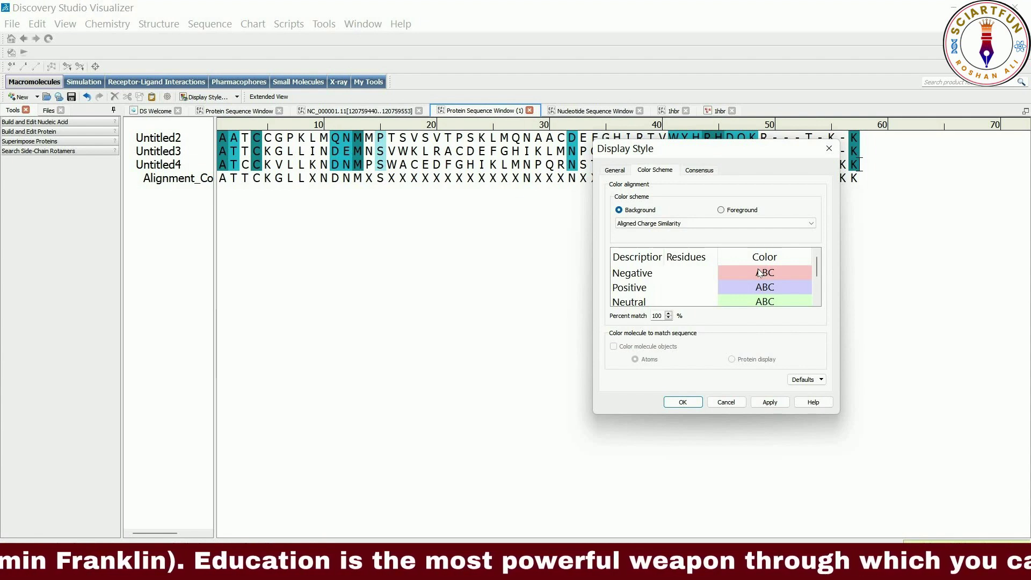
{"action": "left_click", "coordinate": [759, 272]}
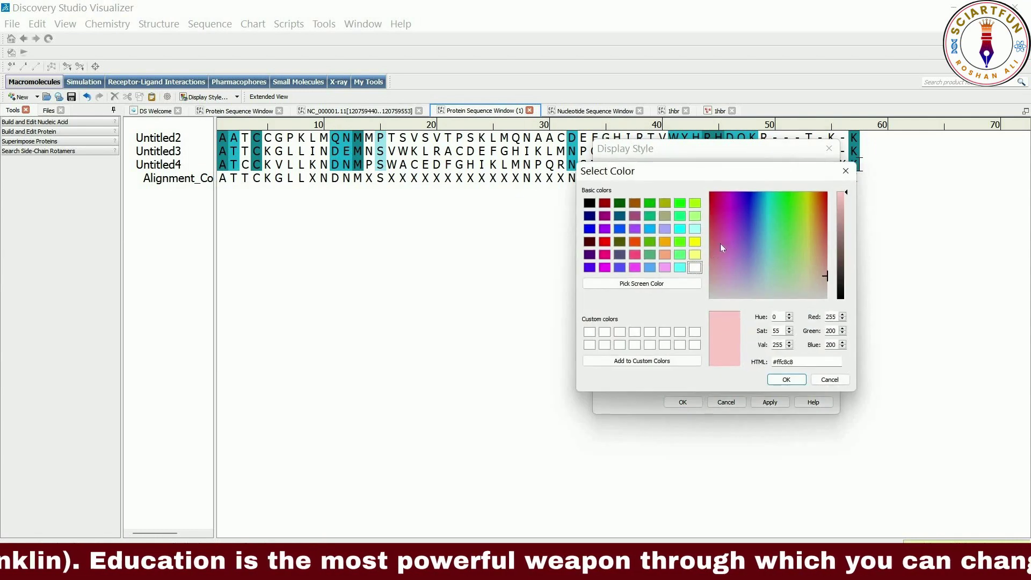
{"action": "left_click", "coordinate": [845, 171]}
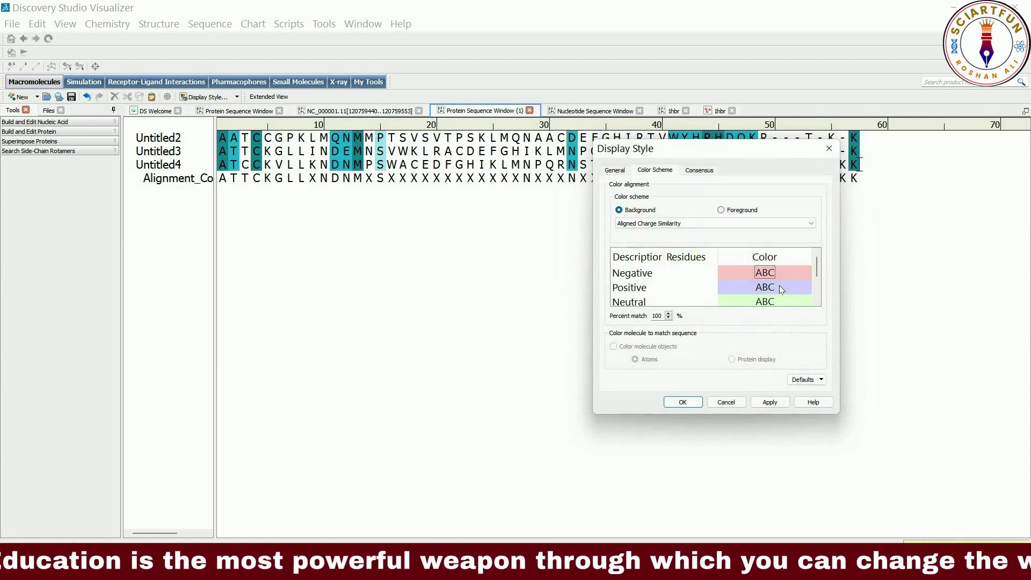
{"action": "left_click", "coordinate": [778, 285]}
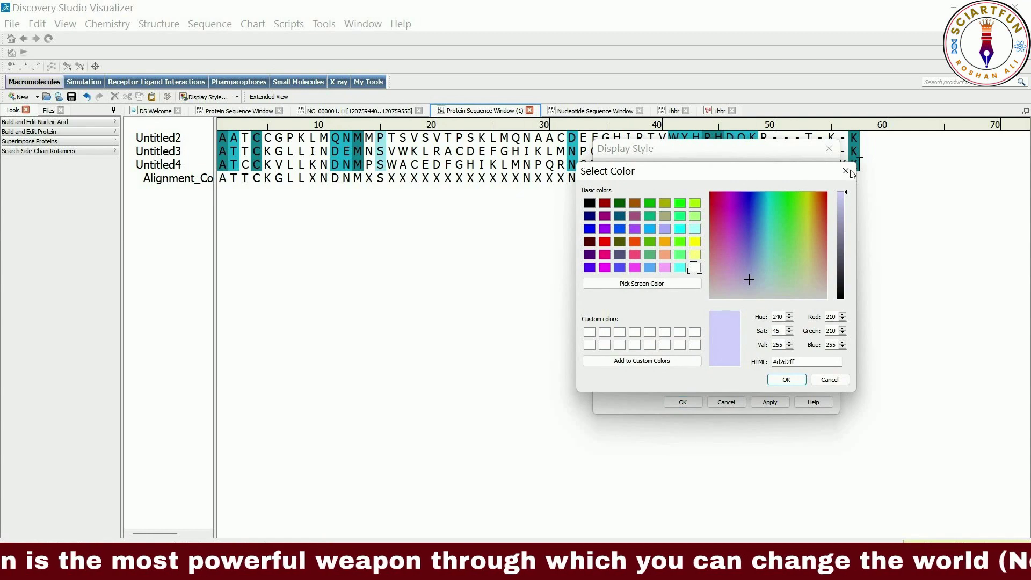
{"action": "left_click", "coordinate": [845, 170]}
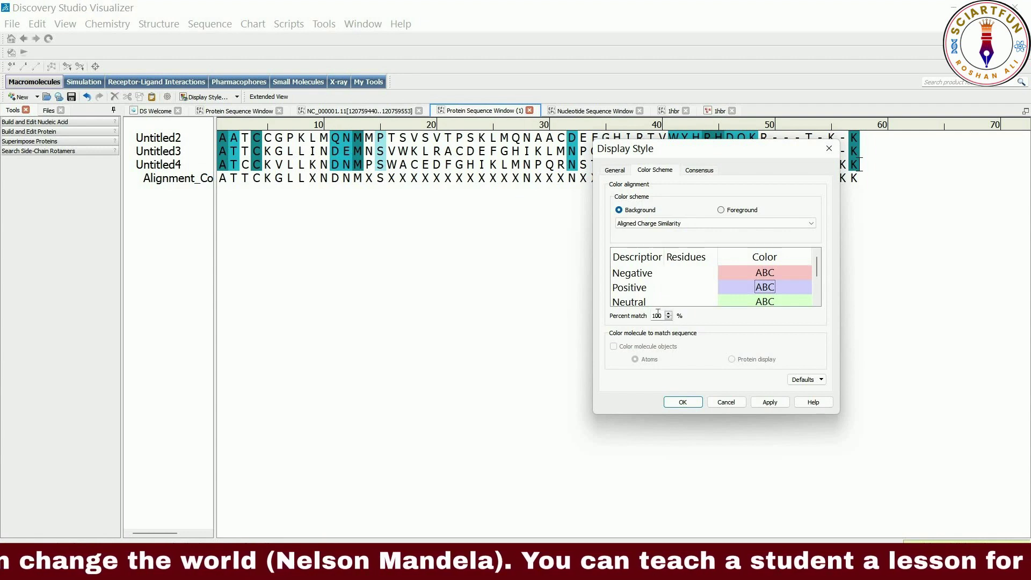
{"action": "left_click", "coordinate": [770, 402]}
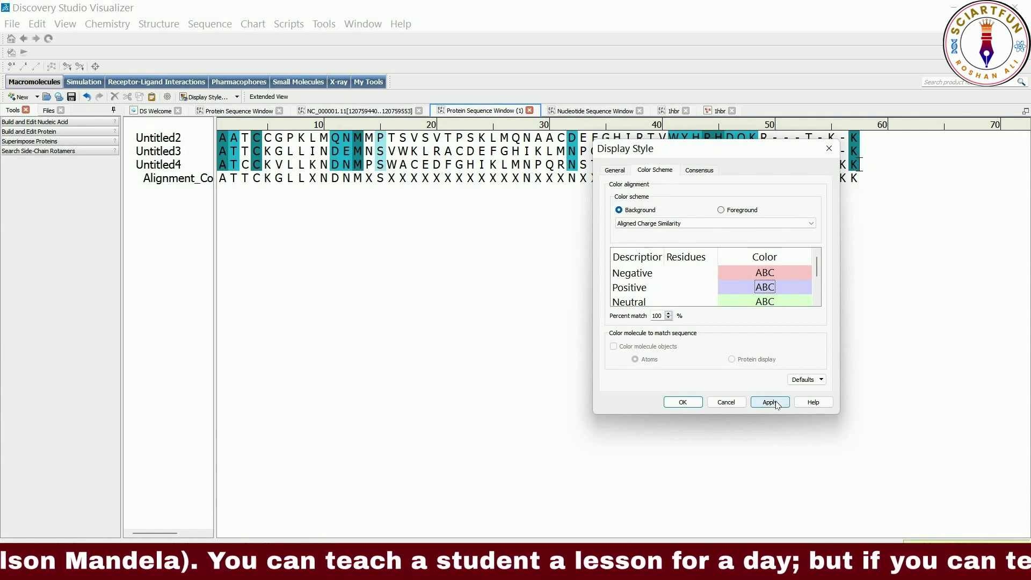
{"action": "left_click", "coordinate": [777, 405]}
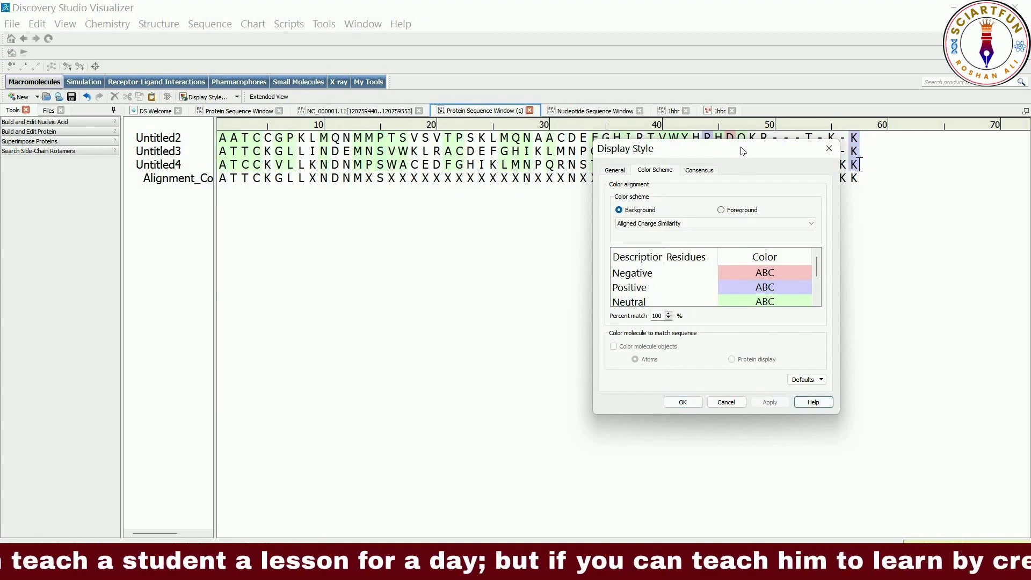
{"action": "left_click_drag", "start_coordinate": [714, 148], "coordinate": [694, 221]}
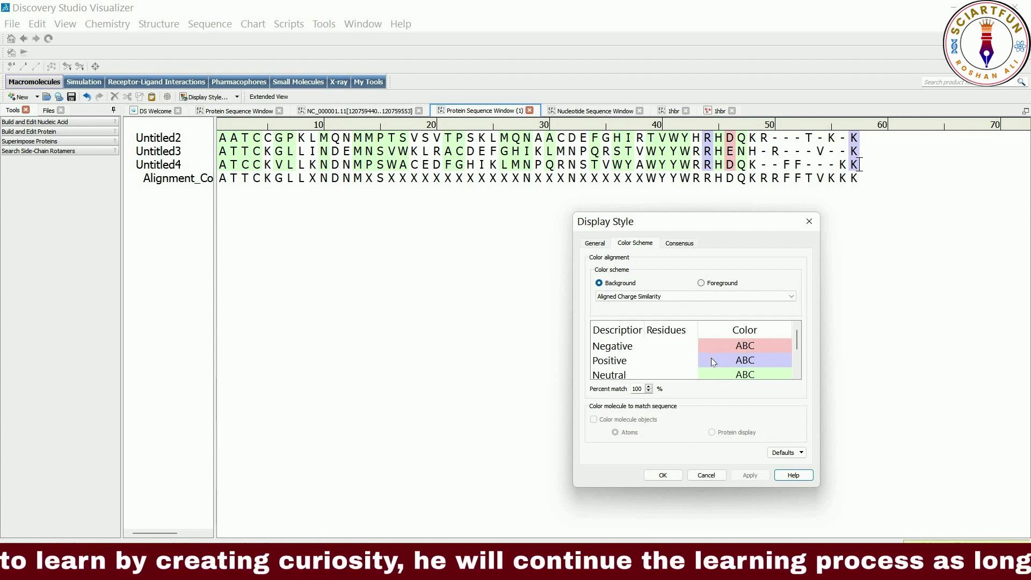
Apply the Aligned Hydrophobicity Similarity scheme to the Untitled2–4 alignment backgrounds
{"action": "scroll", "coordinate": [713, 360], "scroll_direction": "down", "scroll_amount": 1}
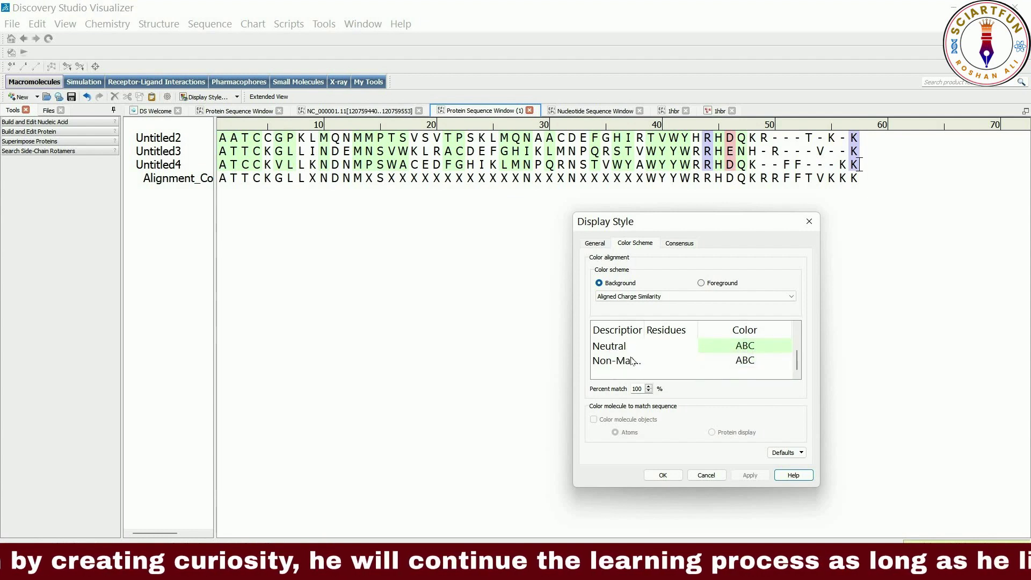
{"action": "scroll", "coordinate": [699, 354], "scroll_direction": "up", "scroll_amount": 1}
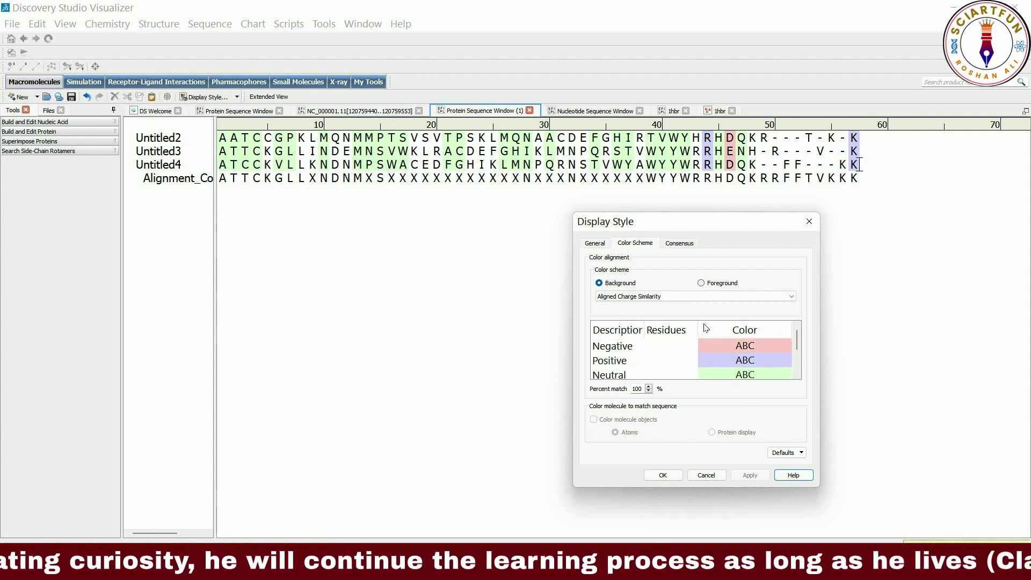
{"action": "left_click", "coordinate": [685, 297]}
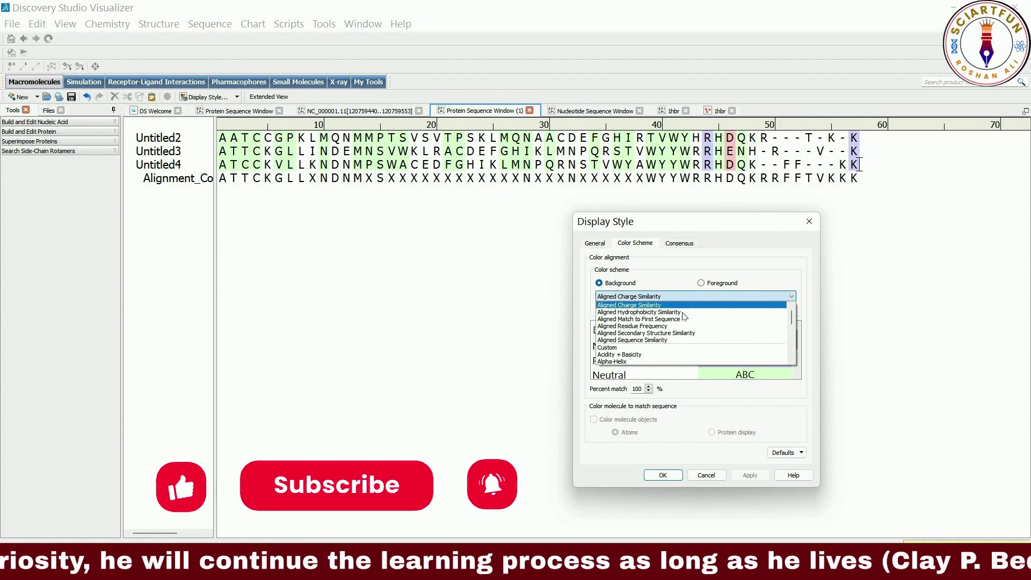
{"action": "left_click", "coordinate": [685, 312]}
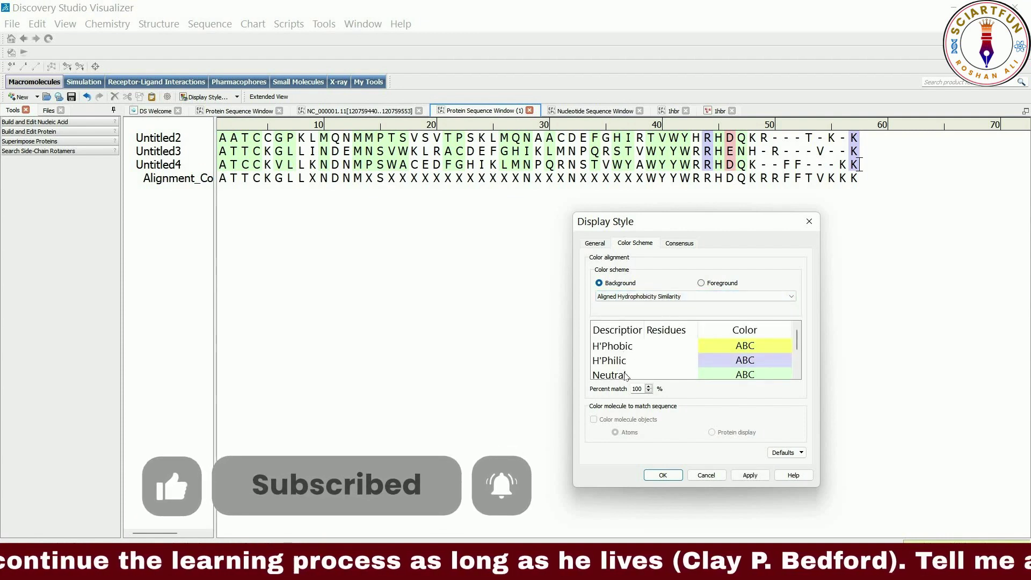
{"action": "scroll", "coordinate": [644, 360], "scroll_direction": "down", "scroll_amount": 1}
{"action": "scroll", "coordinate": [664, 354], "scroll_direction": "up", "scroll_amount": 1}
{"action": "left_click", "coordinate": [756, 475]}
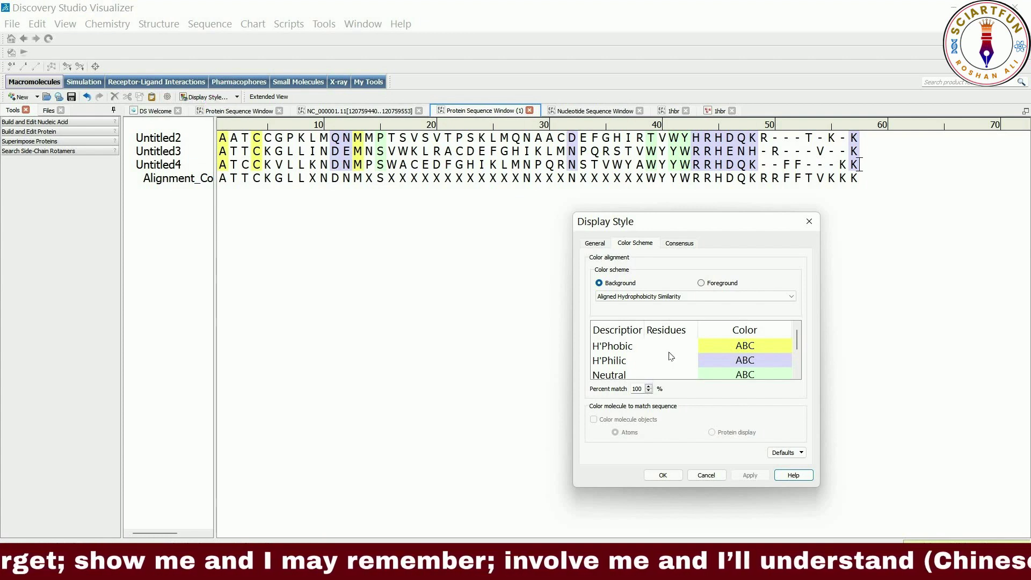
{"action": "left_click", "coordinate": [687, 298]}
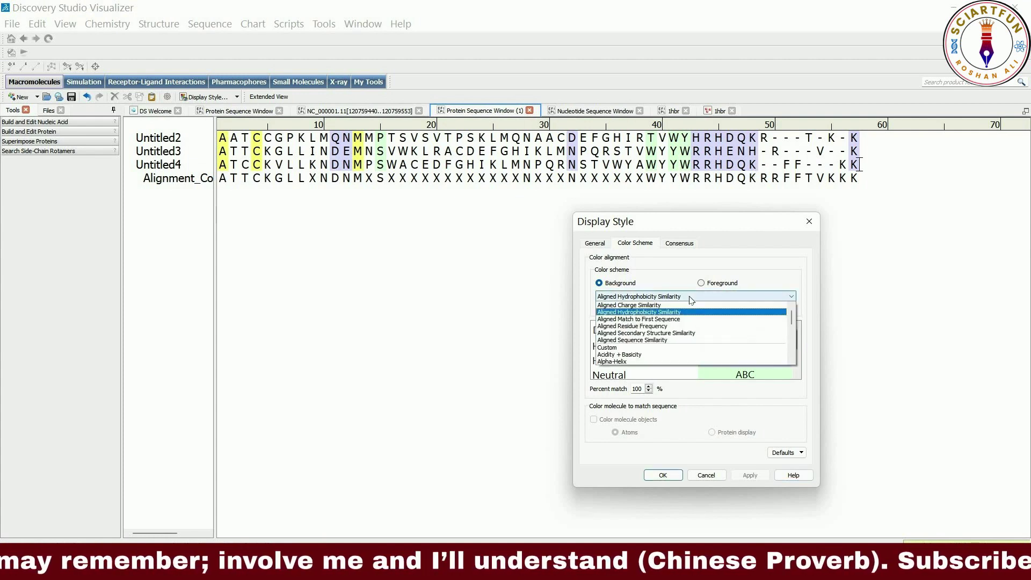
Apply Aligned Match to First Sequence colouring, then switch to Aligned Residue Frequency
{"action": "left_click", "coordinate": [665, 320]}
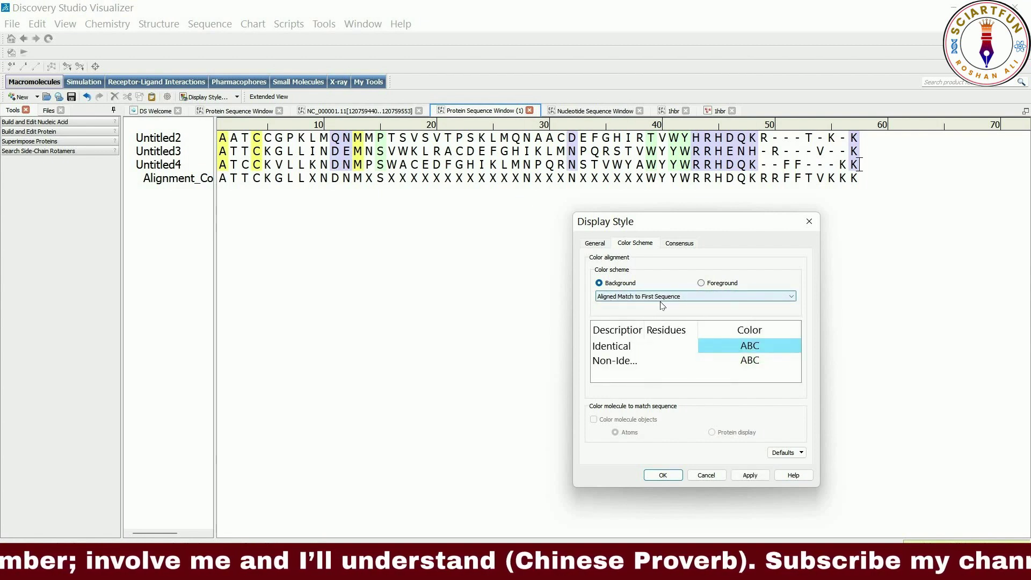
{"action": "left_click", "coordinate": [750, 475]}
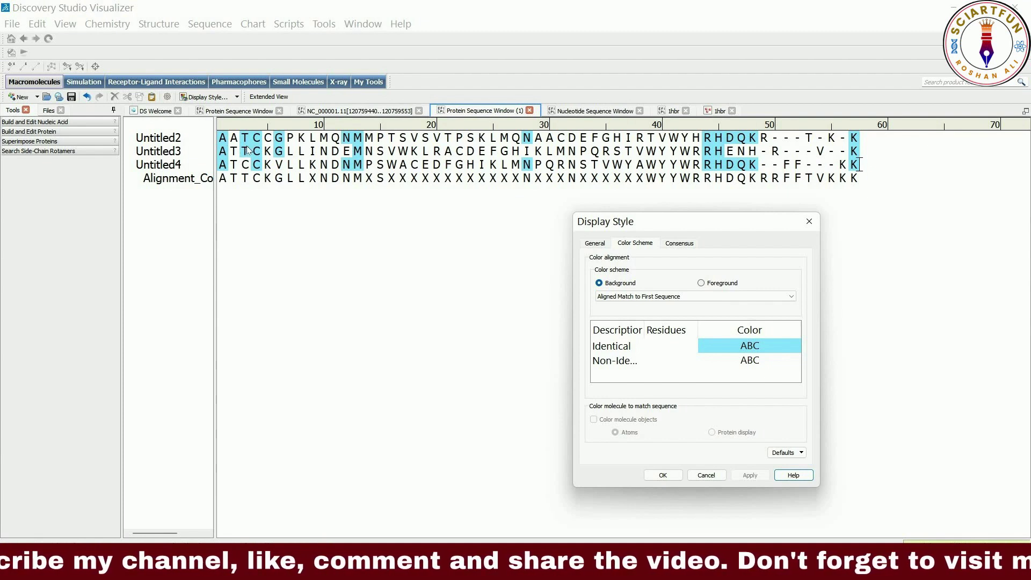
{"action": "left_click", "coordinate": [660, 296]}
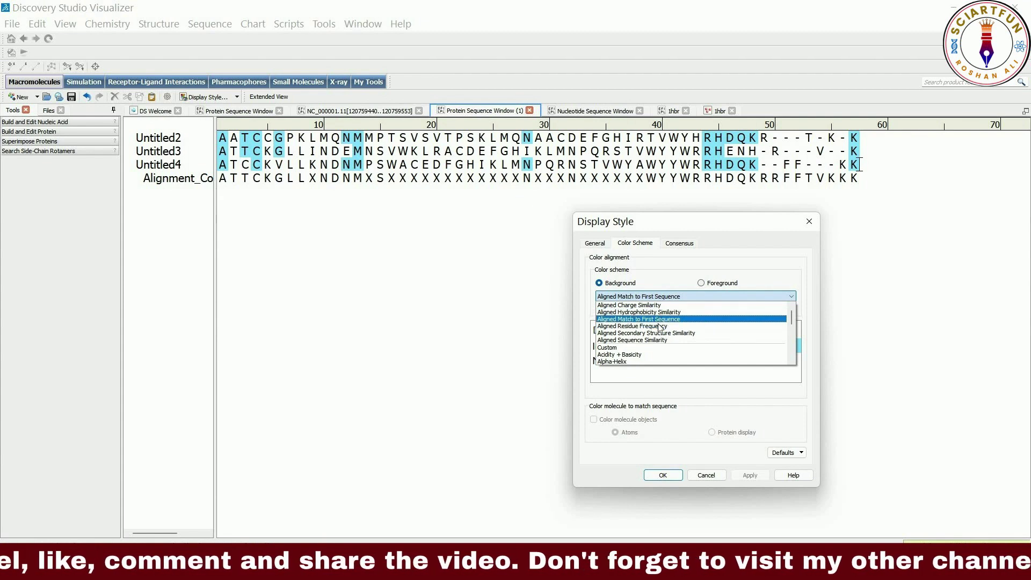
{"action": "key", "text": "Return"}
{"action": "left_click", "coordinate": [752, 474]}
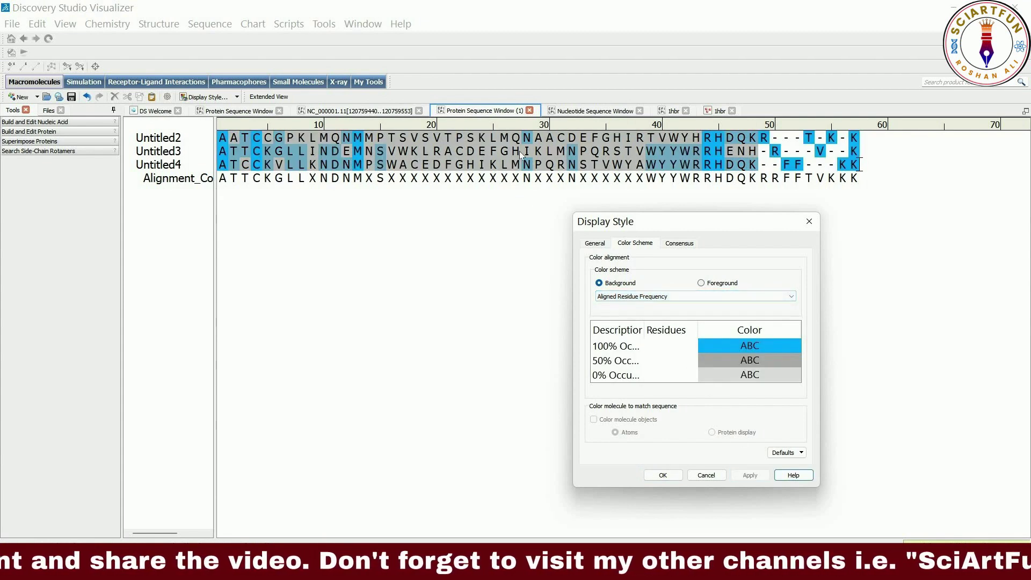
{"action": "left_click", "coordinate": [643, 298]}
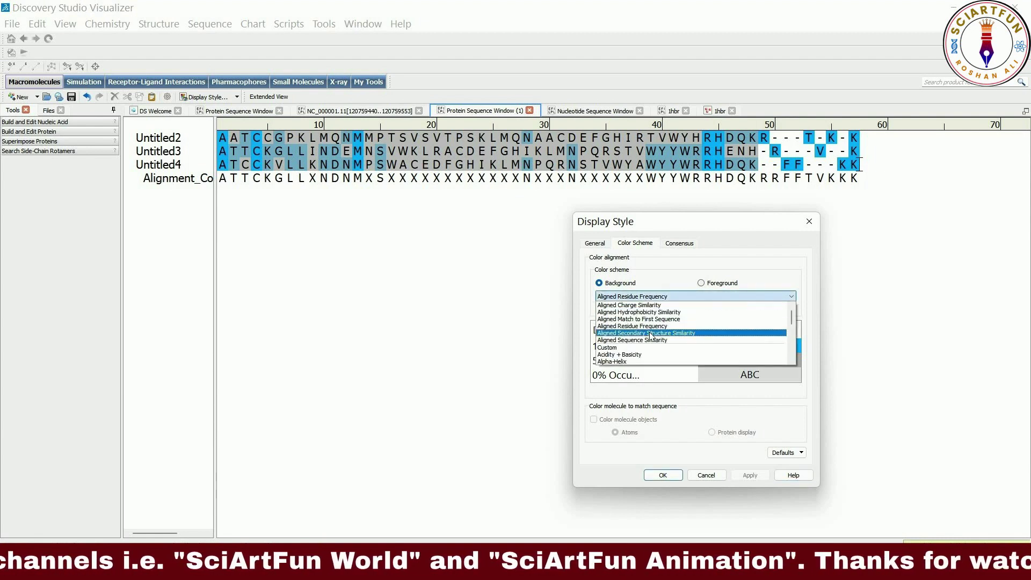
Apply Aligned Secondary Structure Similarity, then Aligned Sequence Similarity background colouring
{"action": "left_click", "coordinate": [651, 334]}
{"action": "left_click", "coordinate": [749, 475]}
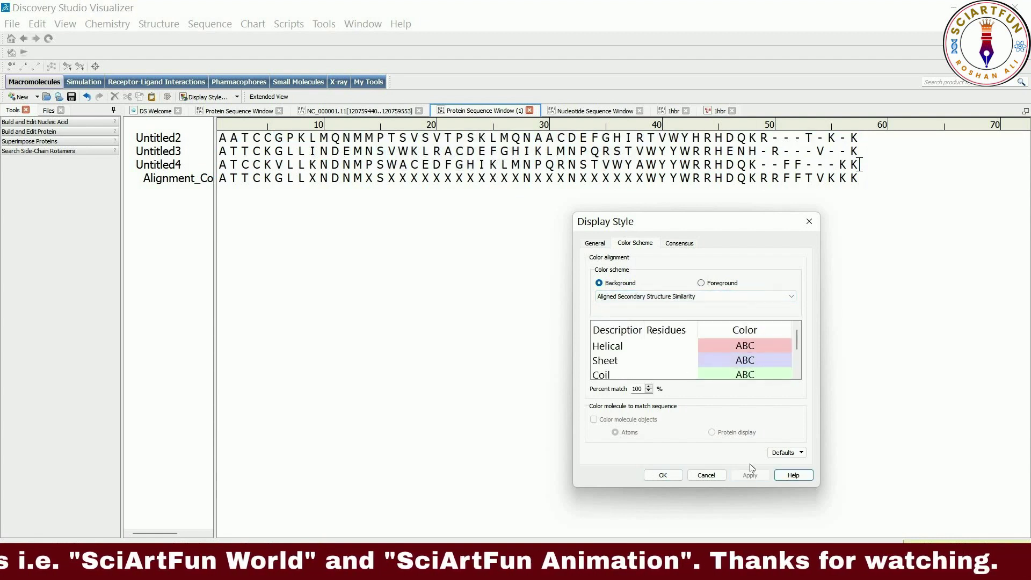
{"action": "left_click", "coordinate": [691, 299]}
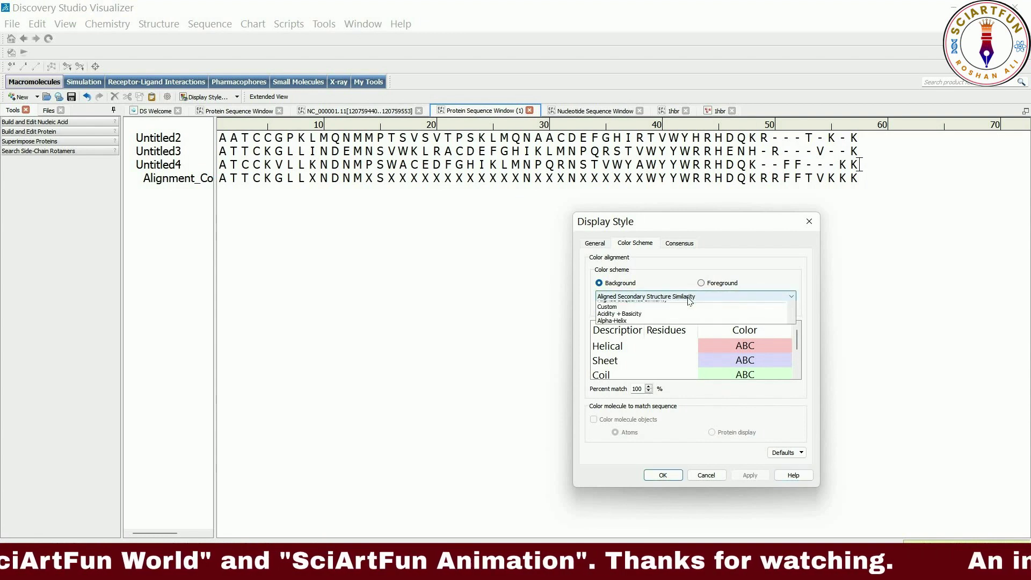
{"action": "left_click", "coordinate": [633, 340]}
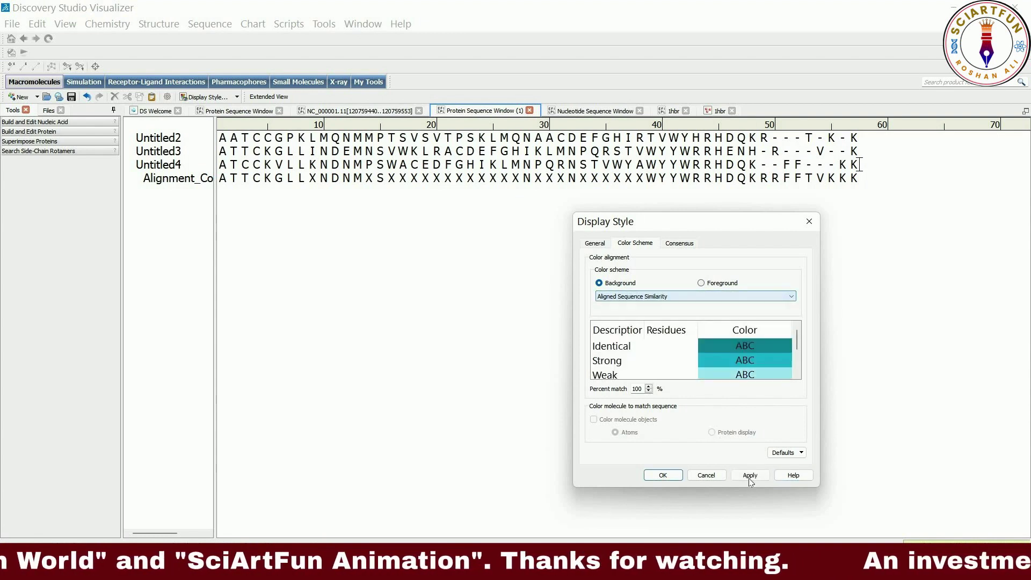
{"action": "left_click", "coordinate": [750, 476]}
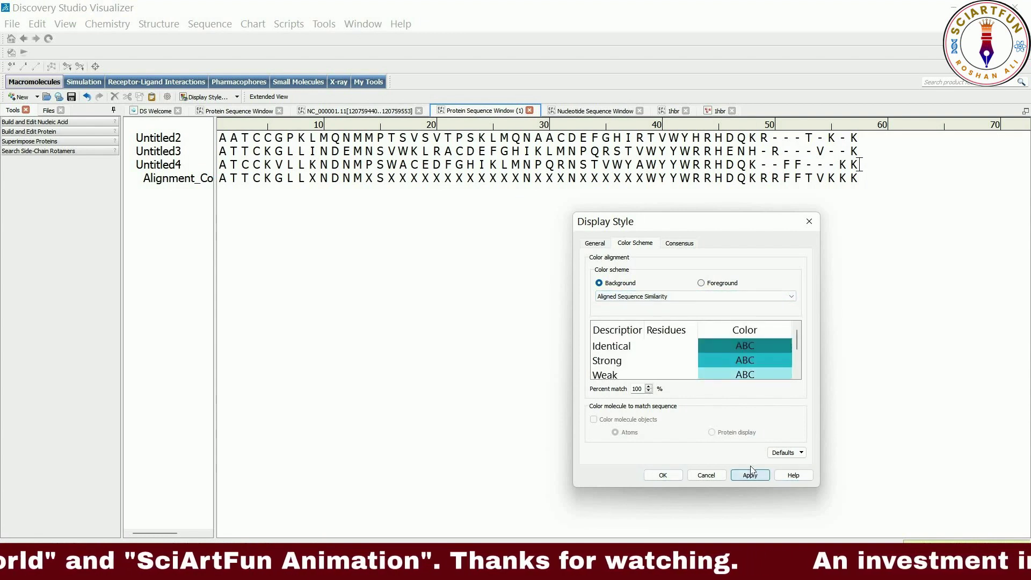
Apply Acidity + Basicity, then Alpha-Helix colouring to the alignment
{"action": "left_click", "coordinate": [682, 297]}
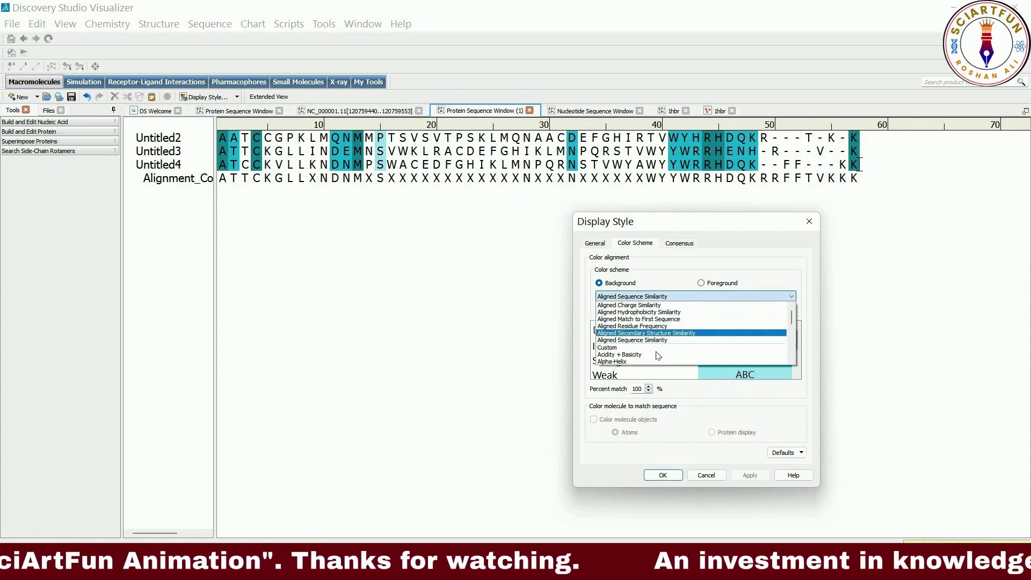
{"action": "left_click", "coordinate": [655, 350]}
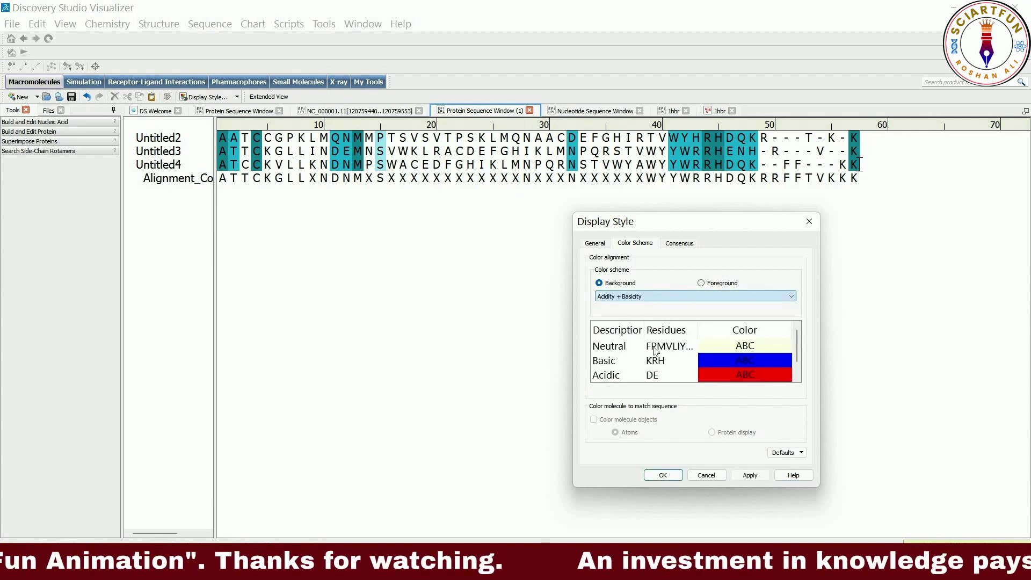
{"action": "left_click", "coordinate": [749, 475]}
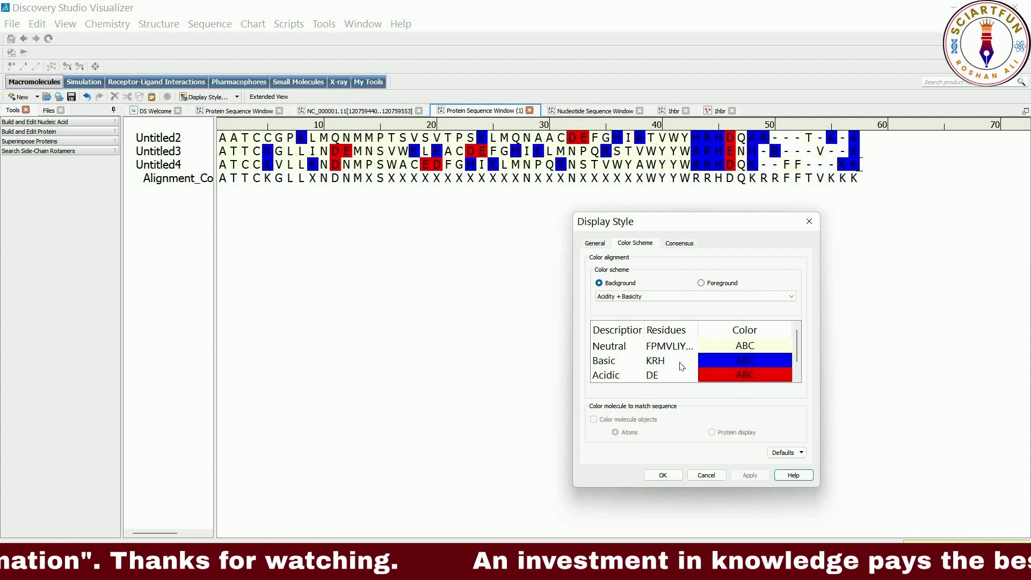
{"action": "left_click", "coordinate": [655, 297]}
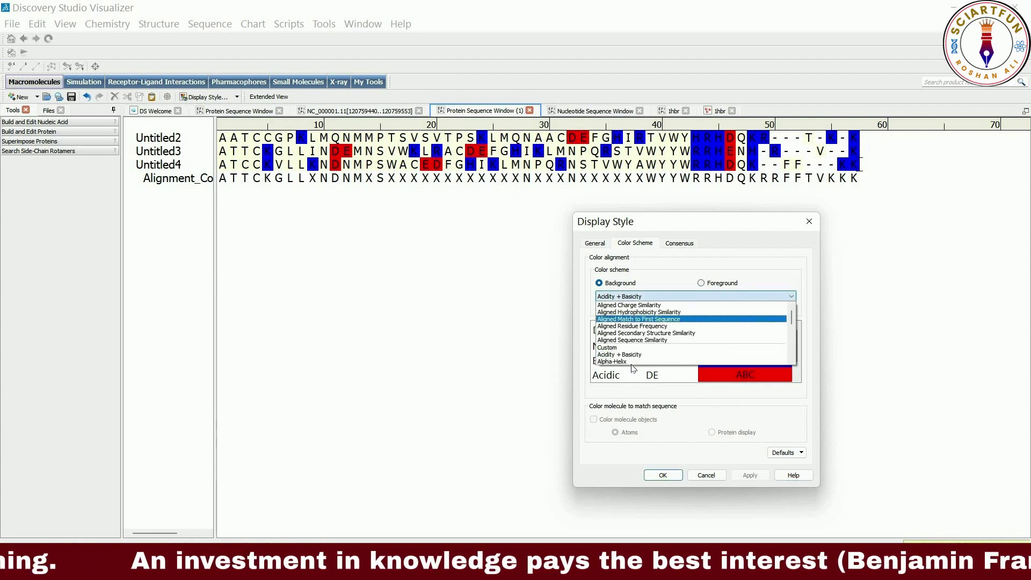
{"action": "key", "text": "Return"}
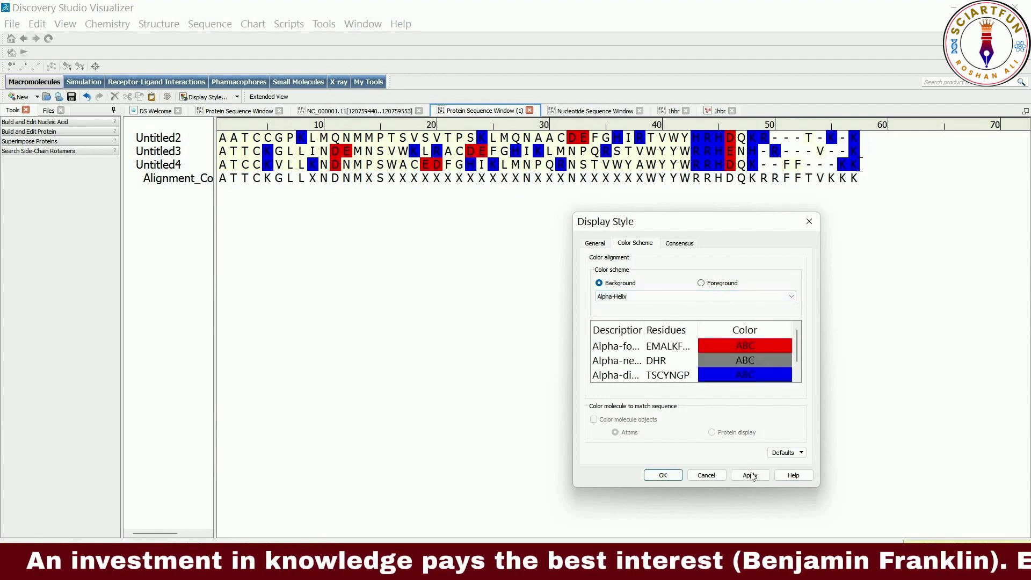
{"action": "left_click", "coordinate": [749, 474]}
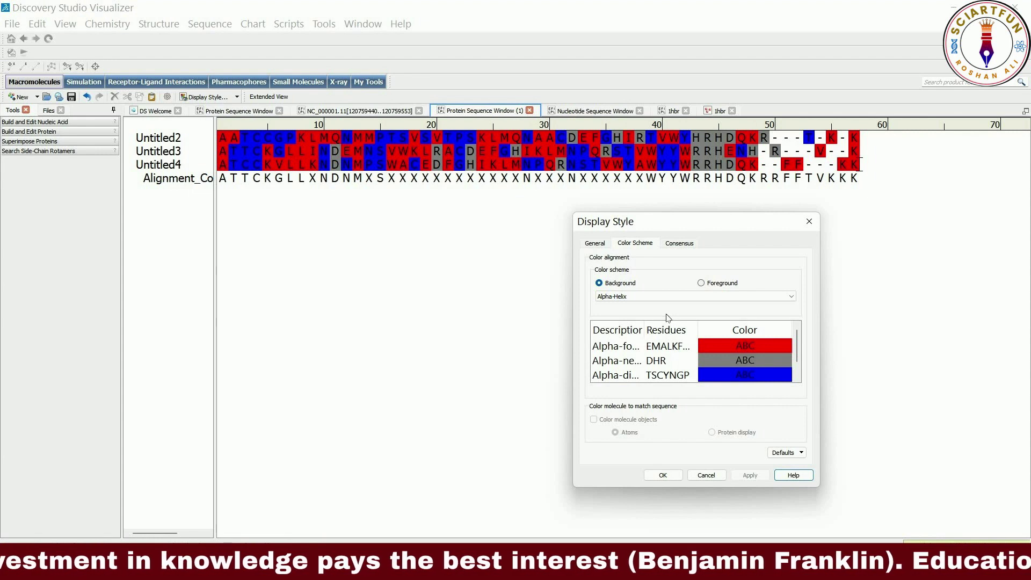
{"action": "left_click", "coordinate": [702, 284]}
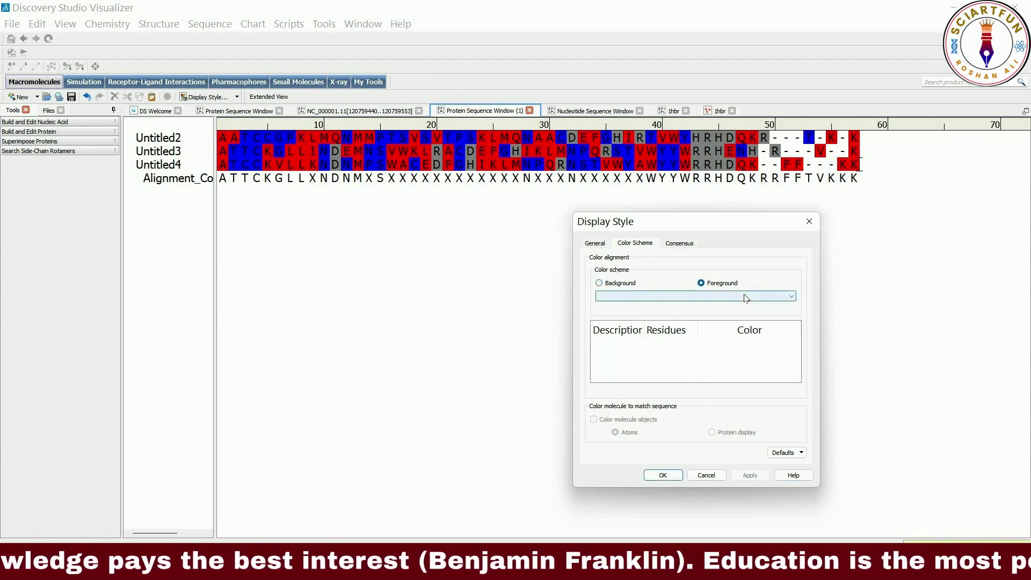
Colour the residue letters by Aligned Charge Similarity, then Hydrophobicity, then Acidity + Basicity
{"action": "left_click", "coordinate": [657, 297]}
{"action": "key", "text": "Return"}
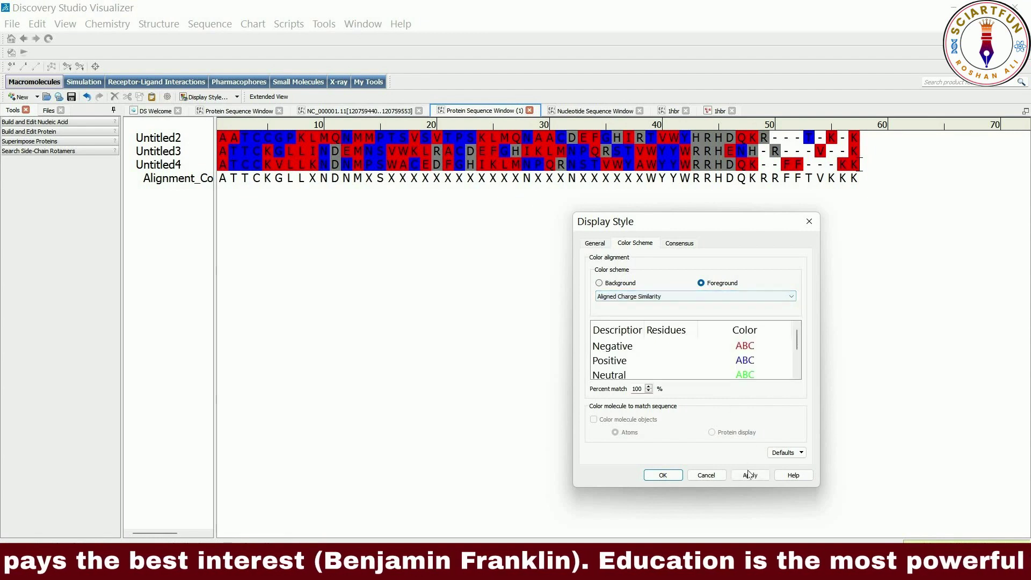
{"action": "left_click", "coordinate": [750, 474]}
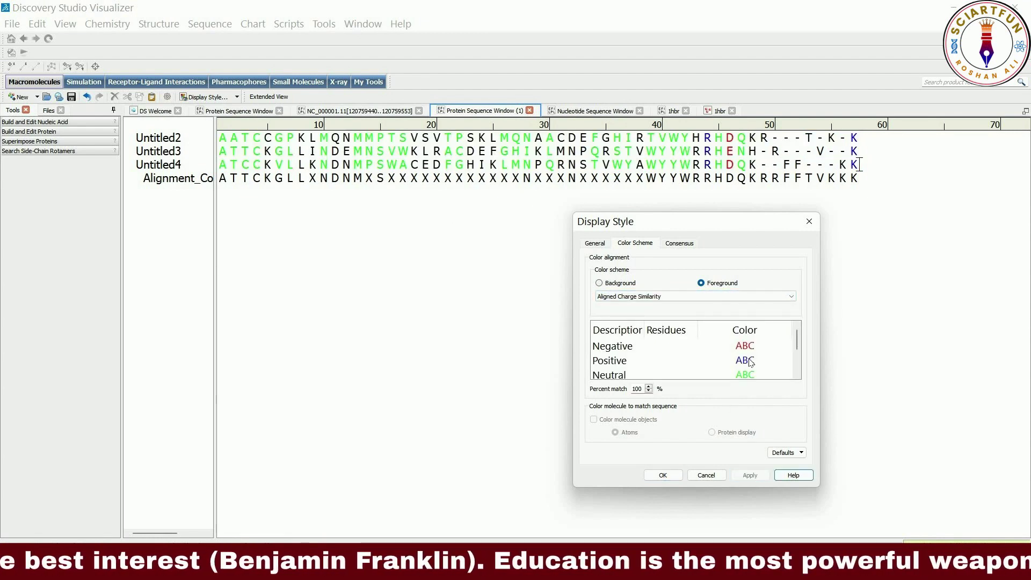
{"action": "left_click", "coordinate": [708, 297]}
{"action": "left_click", "coordinate": [693, 309]}
{"action": "left_click", "coordinate": [692, 297]}
{"action": "left_click", "coordinate": [684, 339]}
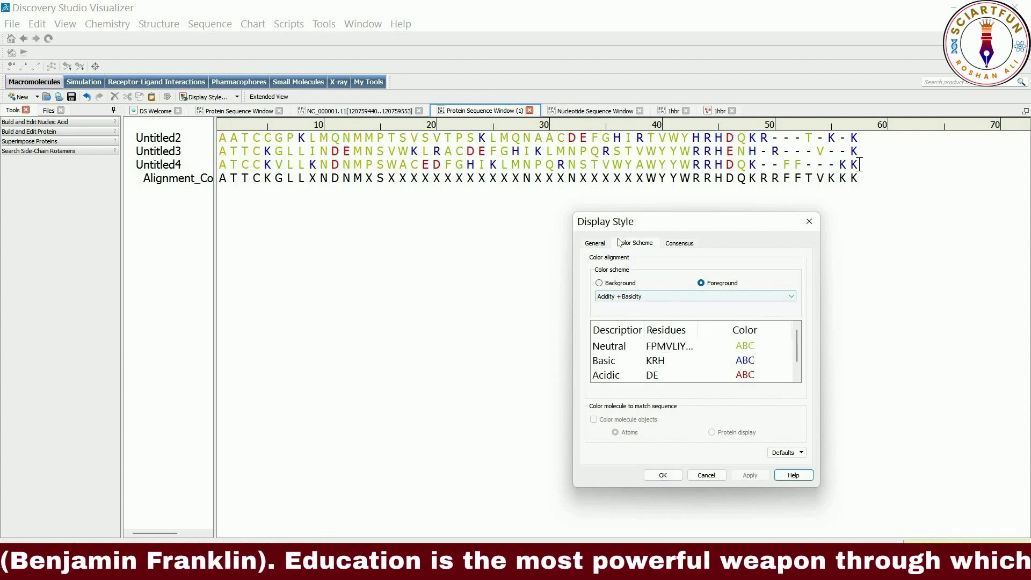
Colour the residue backgrounds by Acidity + Basicity
{"action": "left_click", "coordinate": [616, 283]}
{"action": "left_click", "coordinate": [692, 297]}
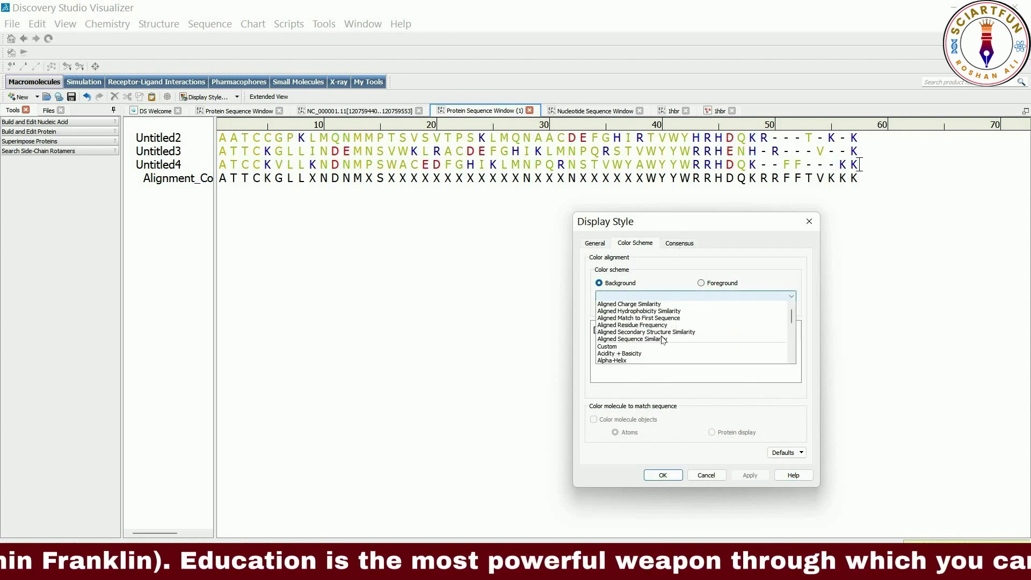
{"action": "left_click", "coordinate": [652, 352]}
{"action": "left_click", "coordinate": [750, 475]}
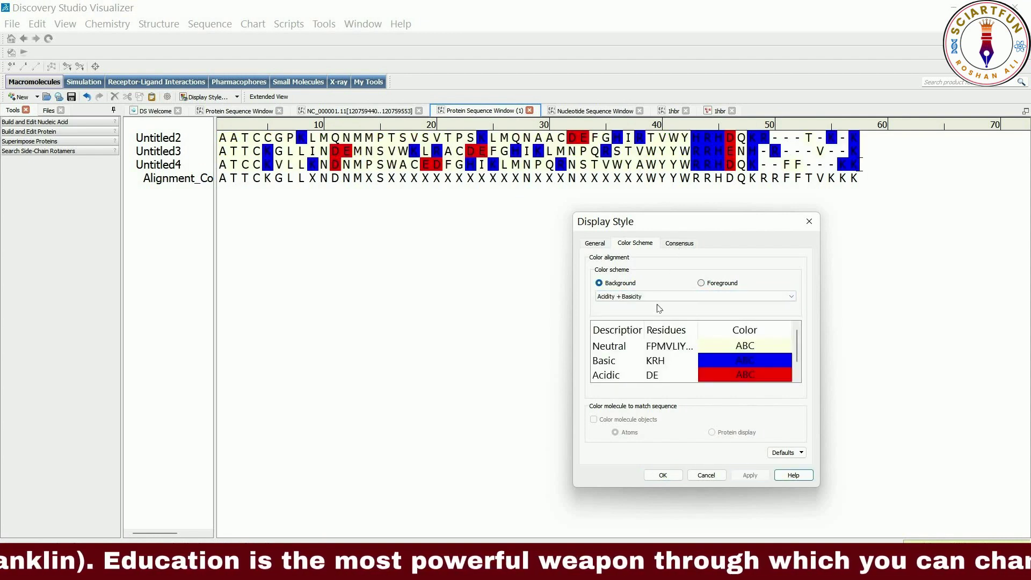
{"action": "left_click", "coordinate": [679, 244]}
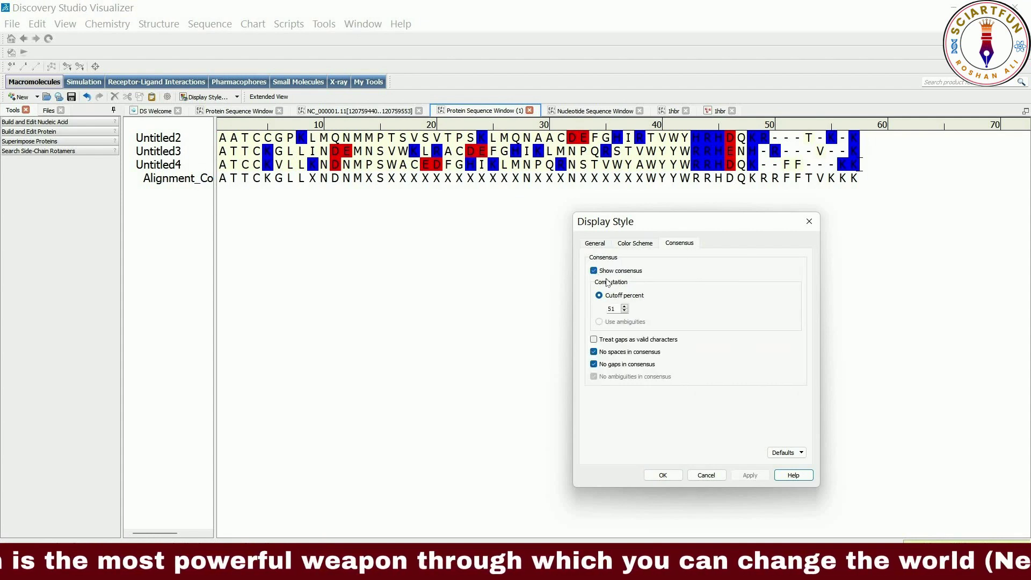
Toggle the consensus row off and back on, then apply a 66 percent cutoff
{"action": "left_click", "coordinate": [751, 475]}
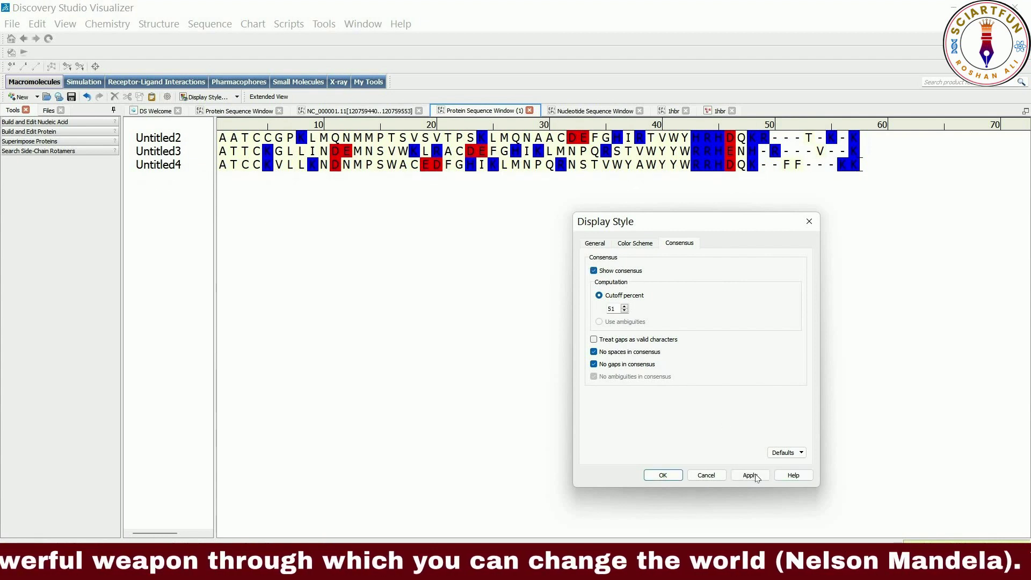
{"action": "left_click", "coordinate": [751, 476]}
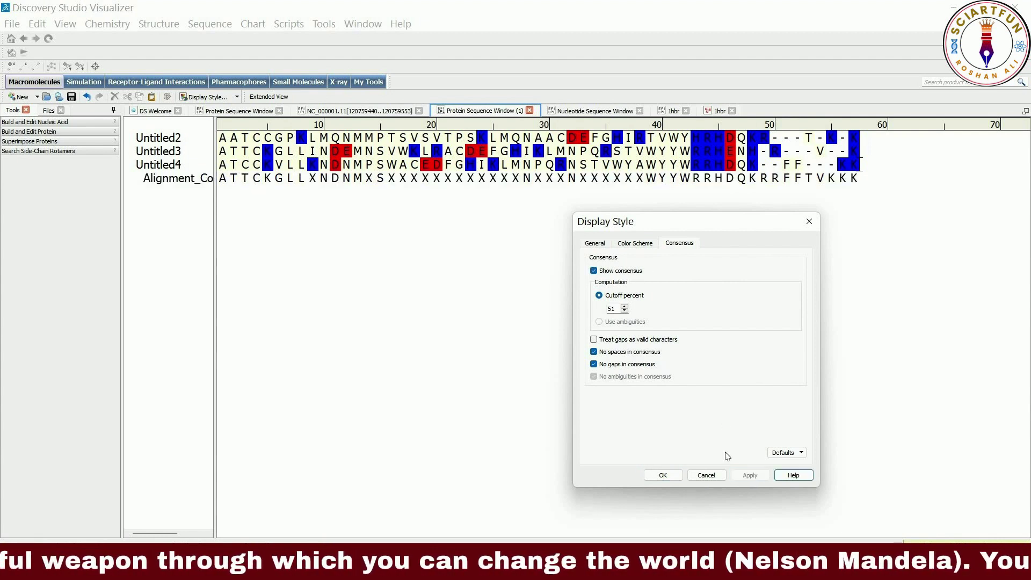
{"action": "double_click", "coordinate": [618, 311]}
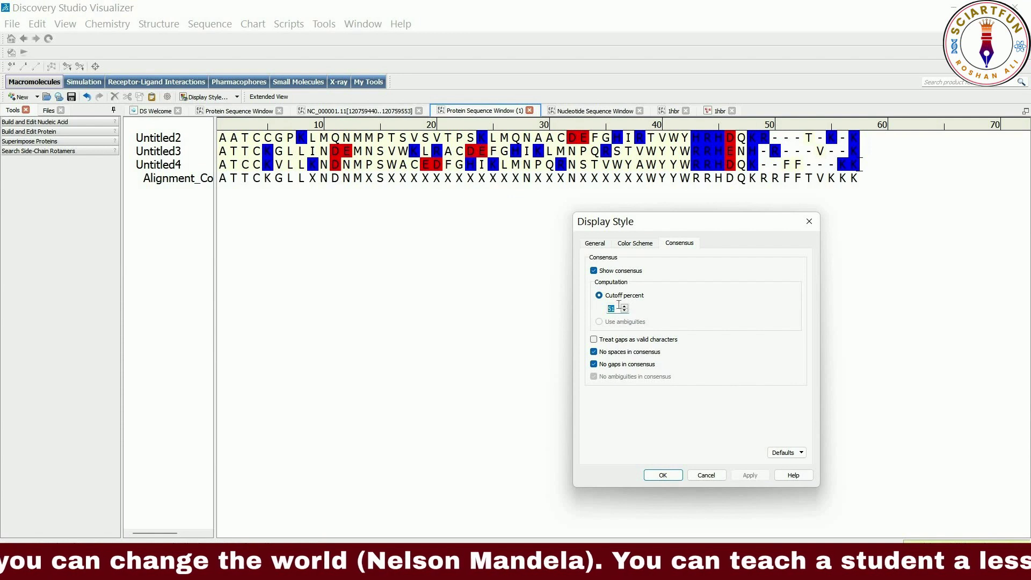
{"action": "left_click", "coordinate": [618, 307]}
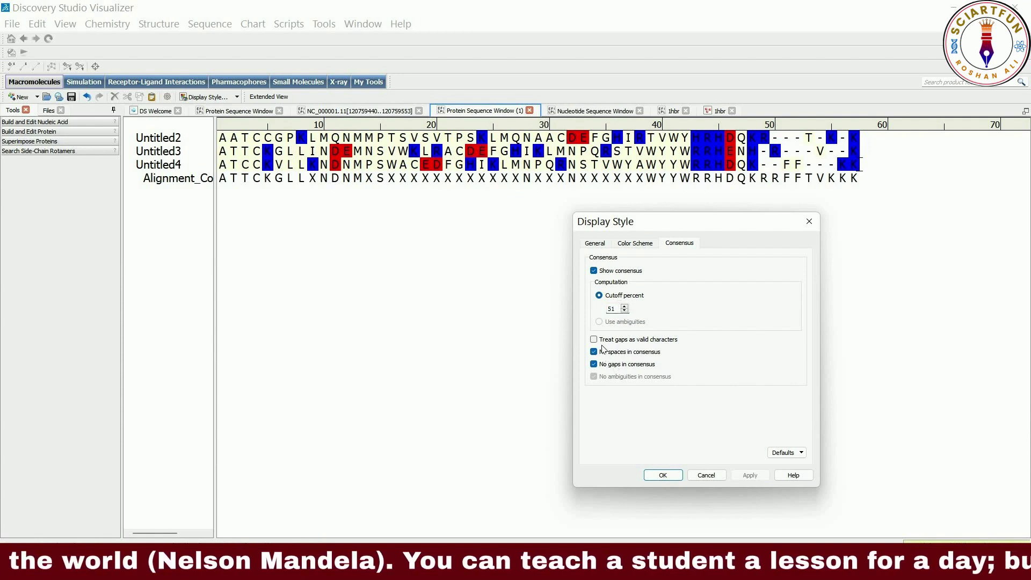
{"action": "double_click", "coordinate": [611, 308]}
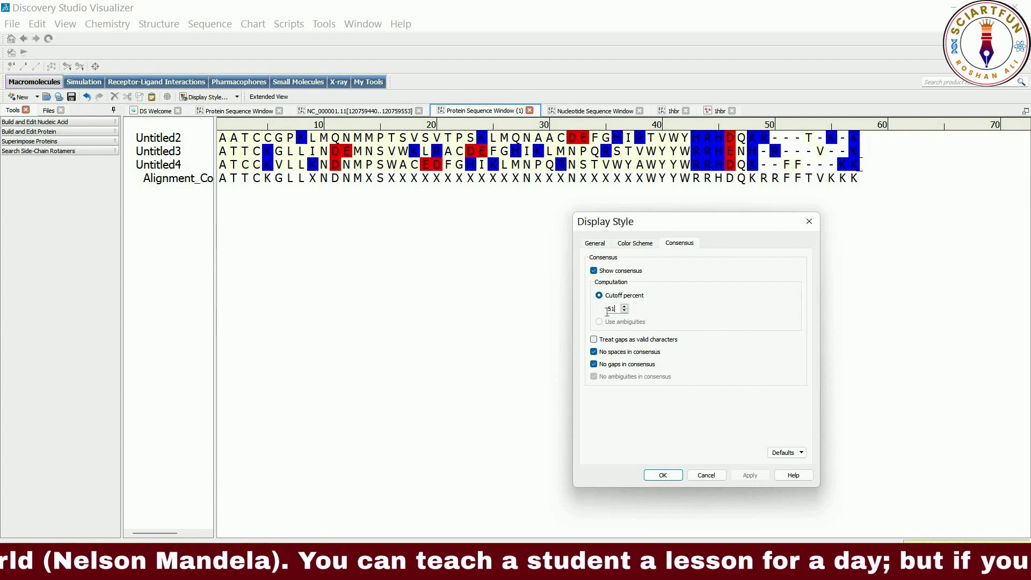
{"action": "type", "text": "66"}
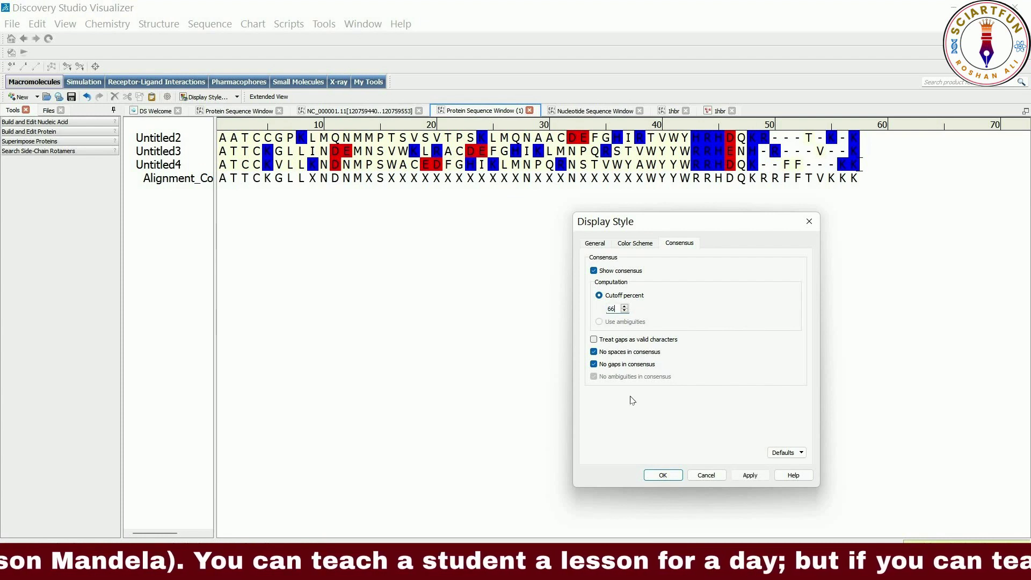
{"action": "left_click", "coordinate": [750, 476]}
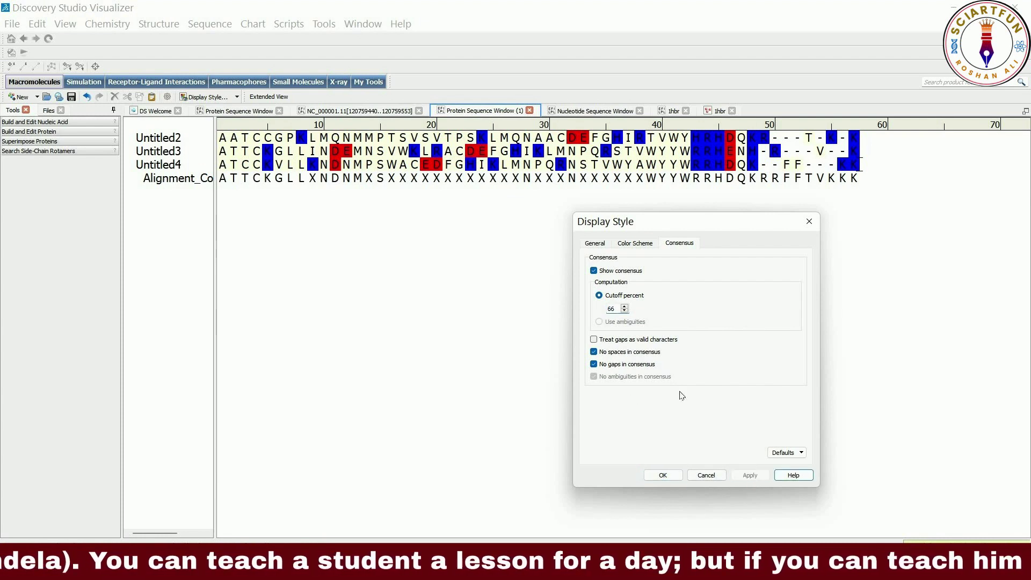
Raise the cutoff to 67 and apply, then recompute the consensus at 51 percent
{"action": "key", "text": "Tab"}
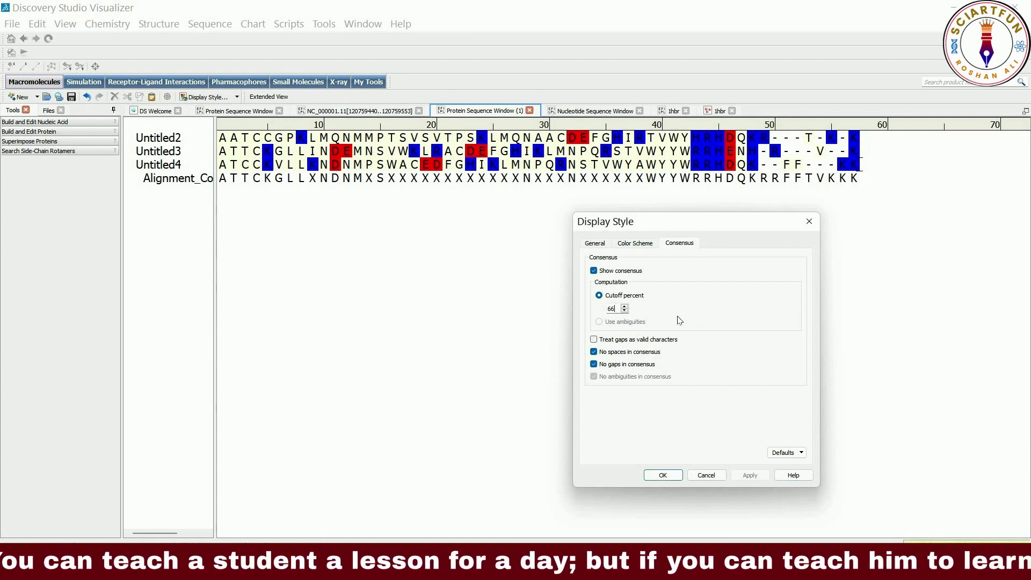
{"action": "key", "text": "Up"}
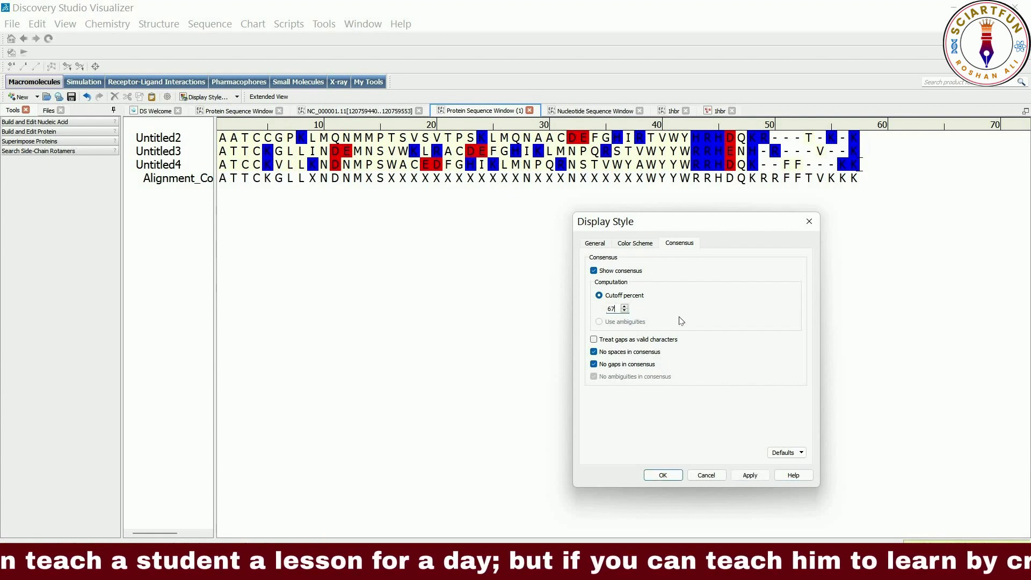
{"action": "left_click", "coordinate": [749, 476]}
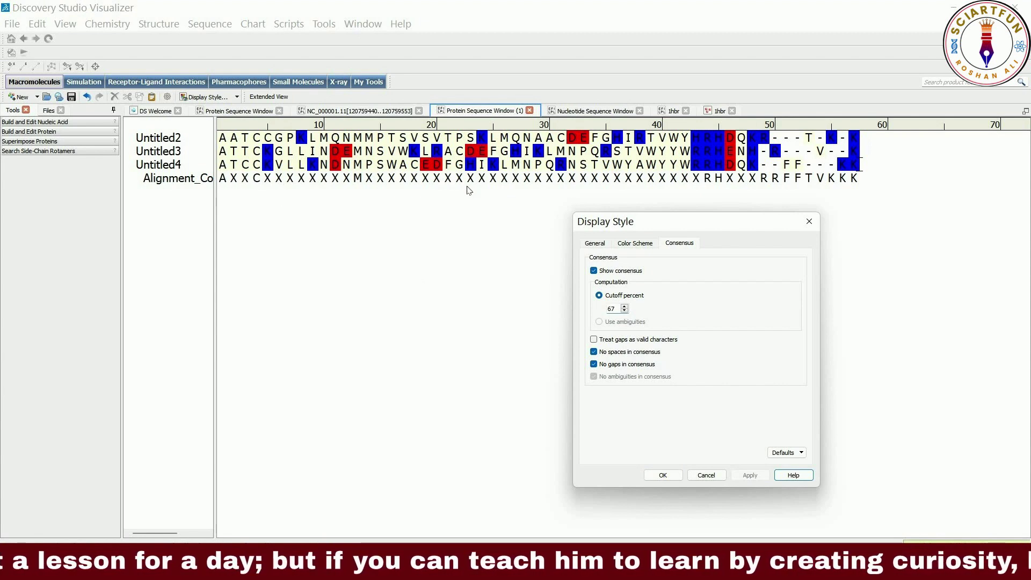
{"action": "left_click", "coordinate": [610, 308]}
{"action": "key", "text": "BackSpace"}
{"action": "key", "text": "BackSpace"}
{"action": "type", "text": "51"}
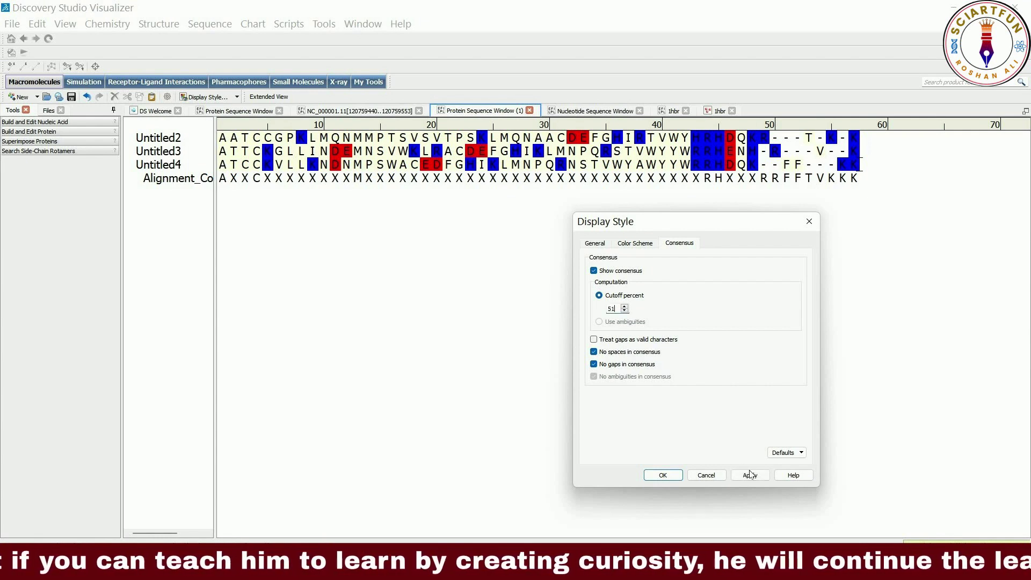
{"action": "left_click", "coordinate": [749, 474]}
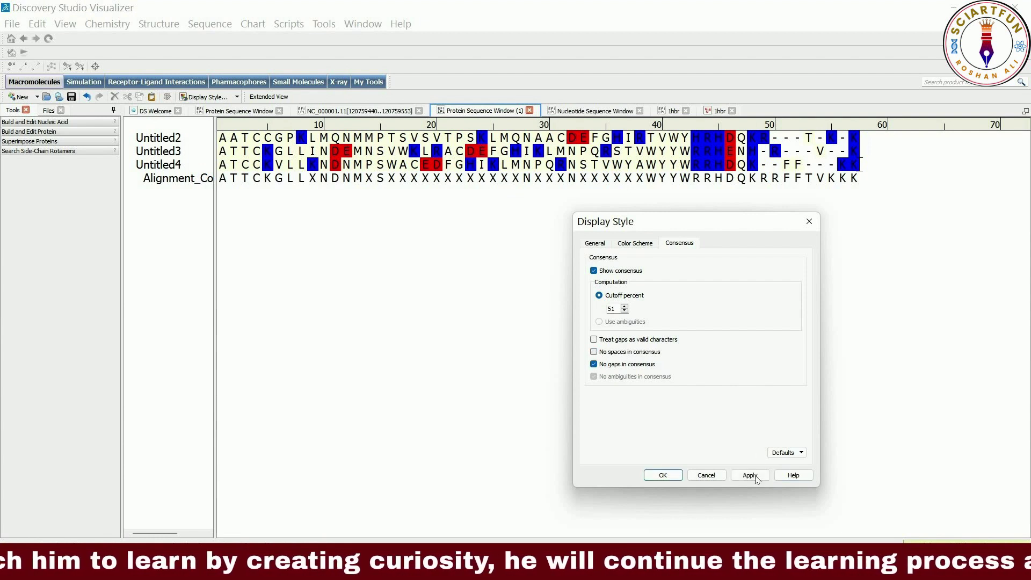
{"action": "left_click", "coordinate": [753, 477]}
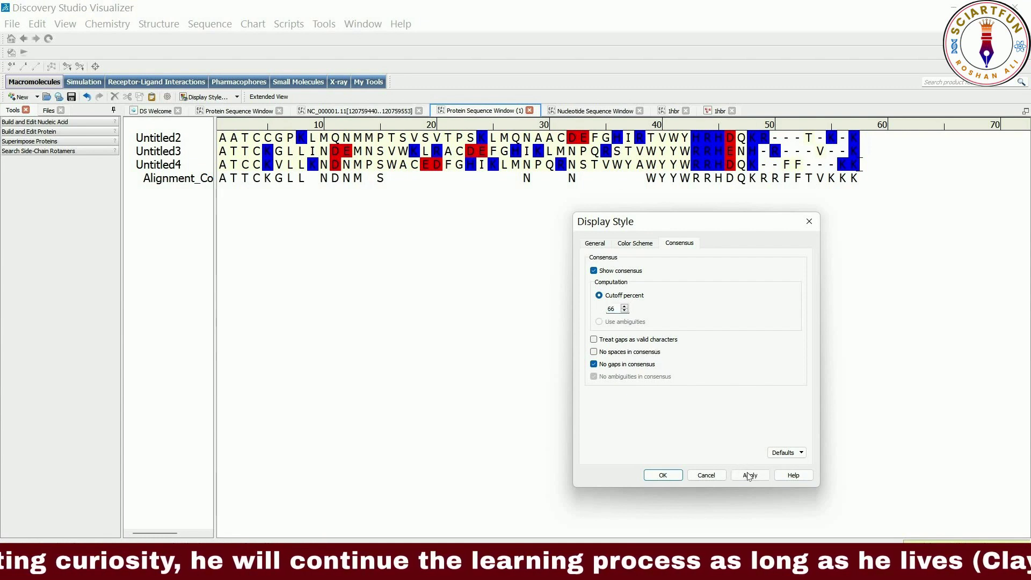
Recompute the 67 percent consensus with gaps as valid characters, excluding spaces and gaps
{"action": "key", "text": "Return"}
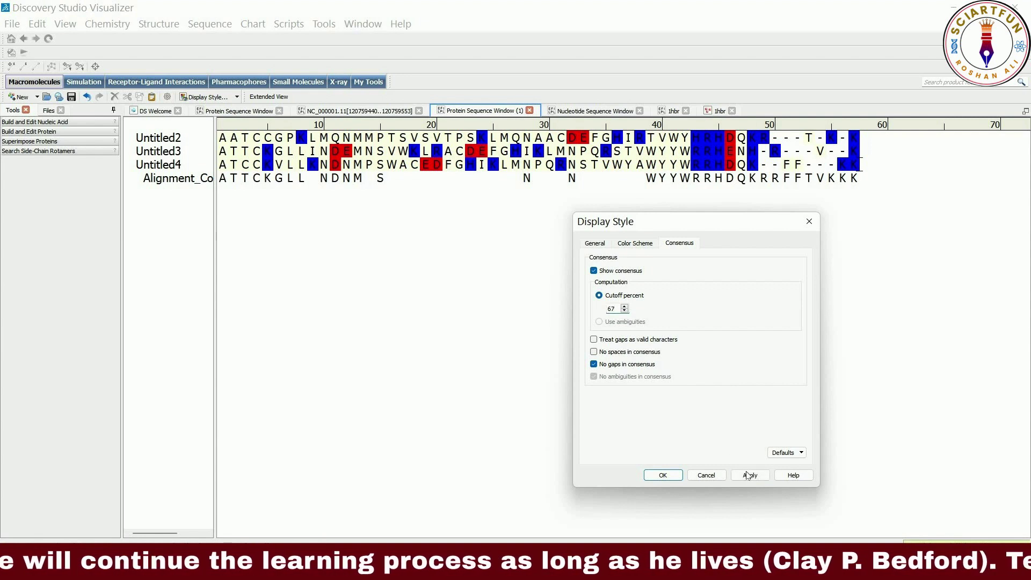
{"action": "left_click", "coordinate": [749, 475]}
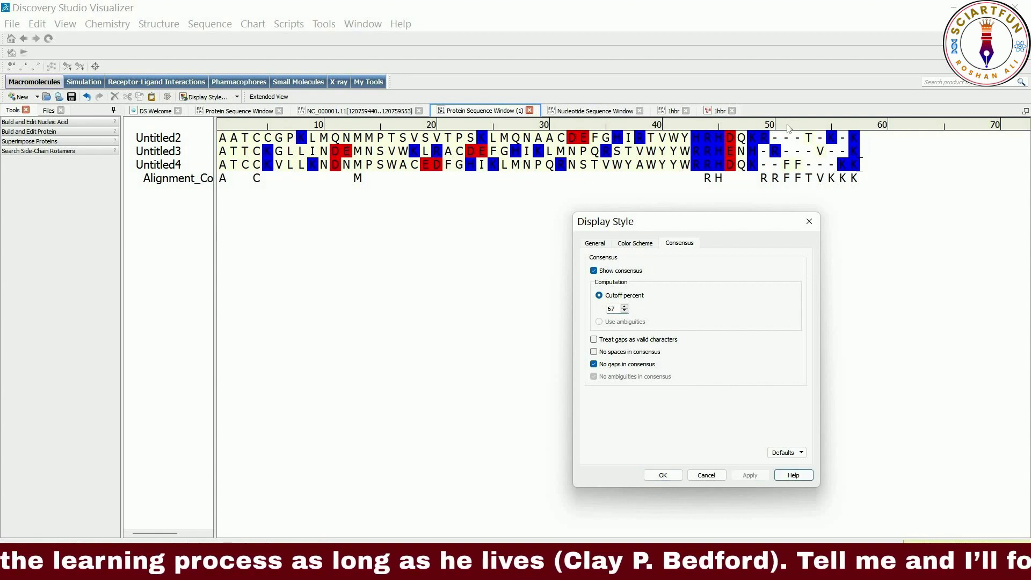
{"action": "left_click", "coordinate": [593, 365]}
{"action": "left_click", "coordinate": [750, 475]}
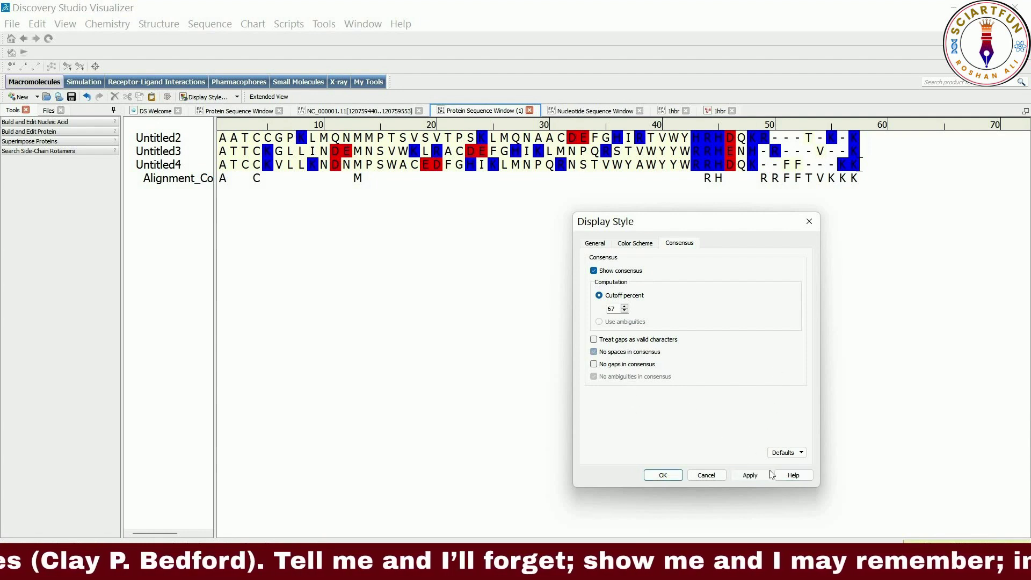
{"action": "left_click", "coordinate": [762, 476]}
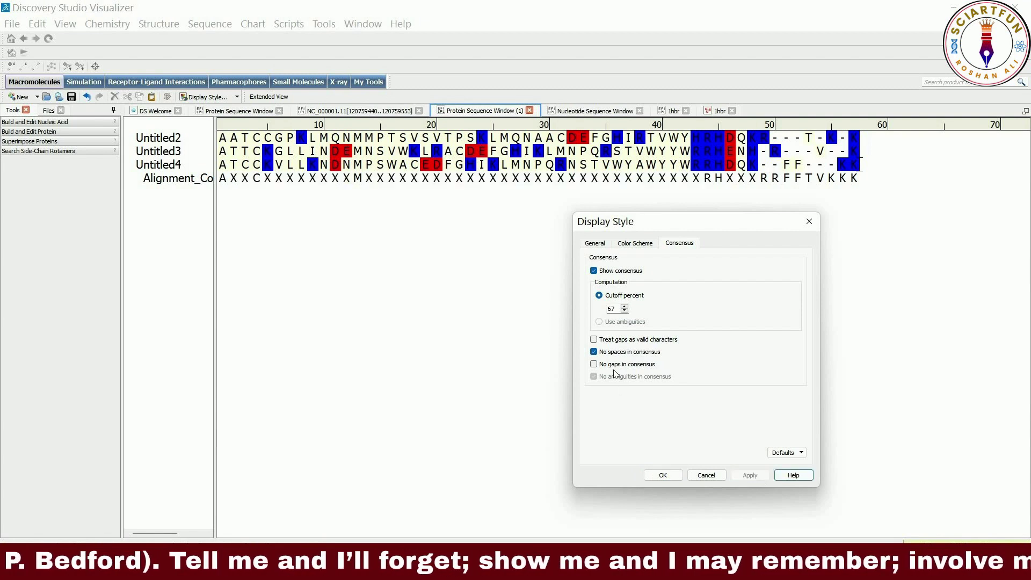
{"action": "left_click", "coordinate": [612, 340]}
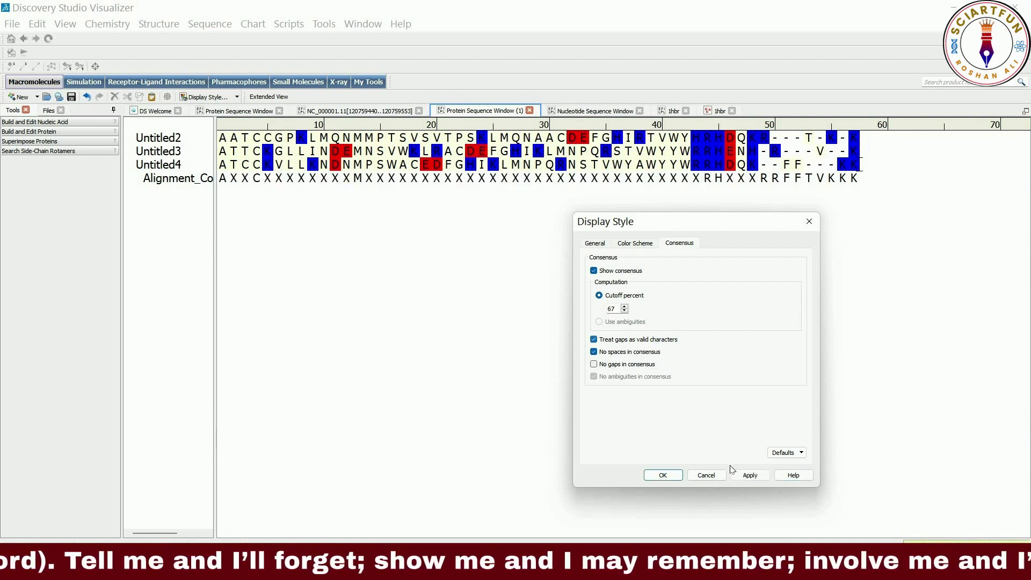
{"action": "left_click", "coordinate": [741, 476]}
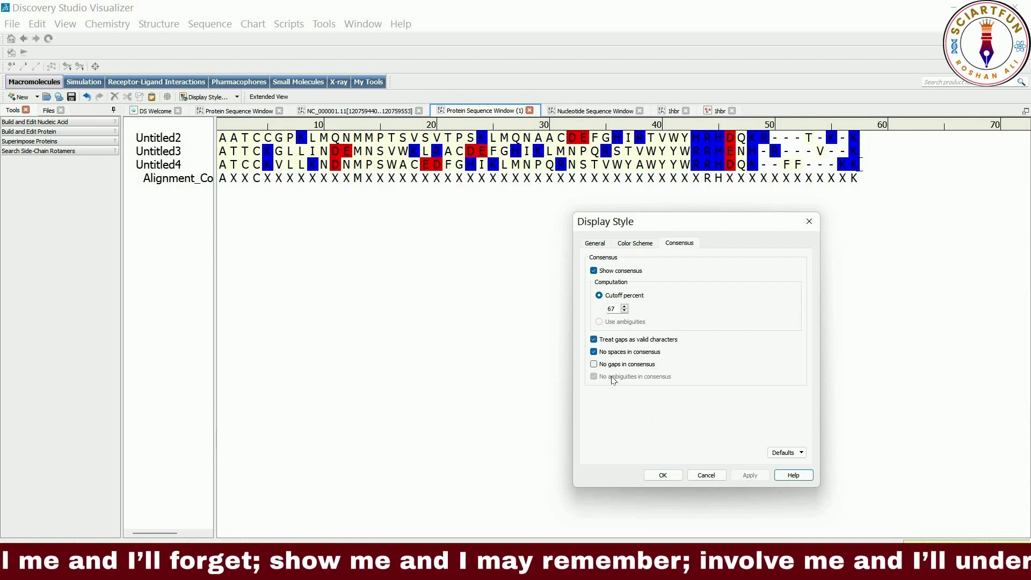
{"action": "left_click", "coordinate": [595, 365]}
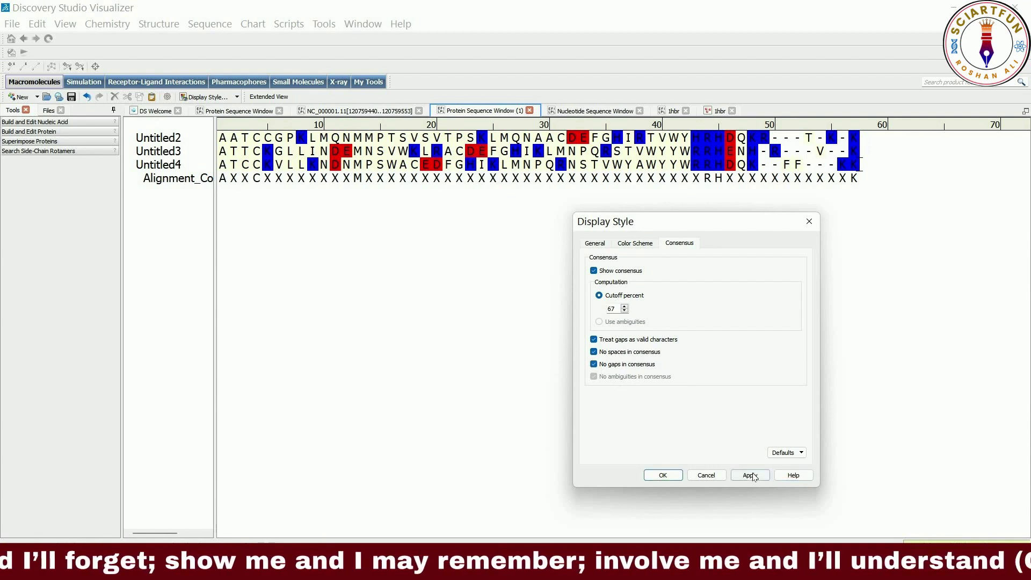
{"action": "left_click", "coordinate": [751, 475]}
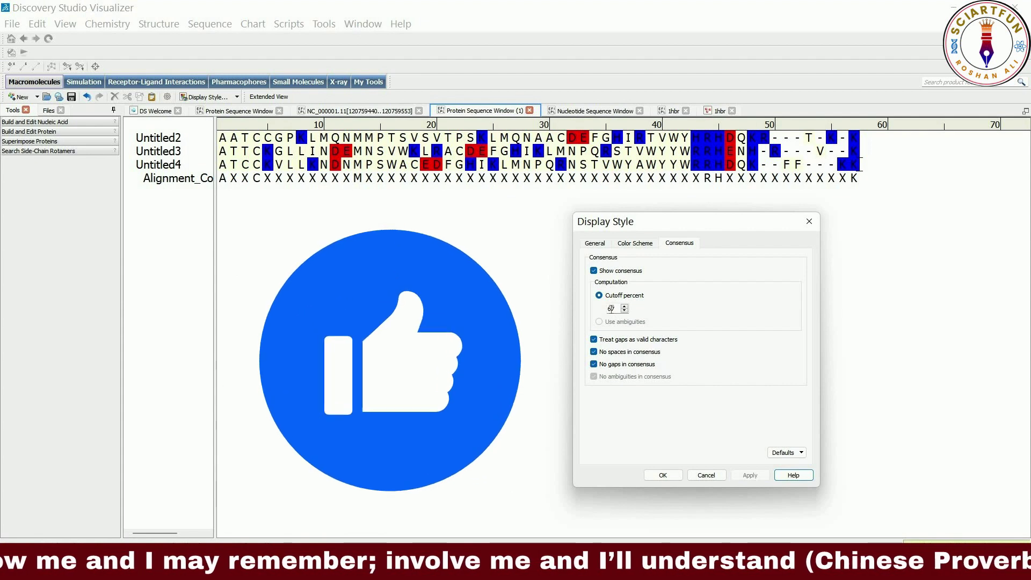
Apply a 51 percent cutoff with gaps allowed in the consensus, then confirm with OK
{"action": "key", "text": "BackSpace"}
{"action": "key", "text": "BackSpace"}
{"action": "type", "text": "51"}
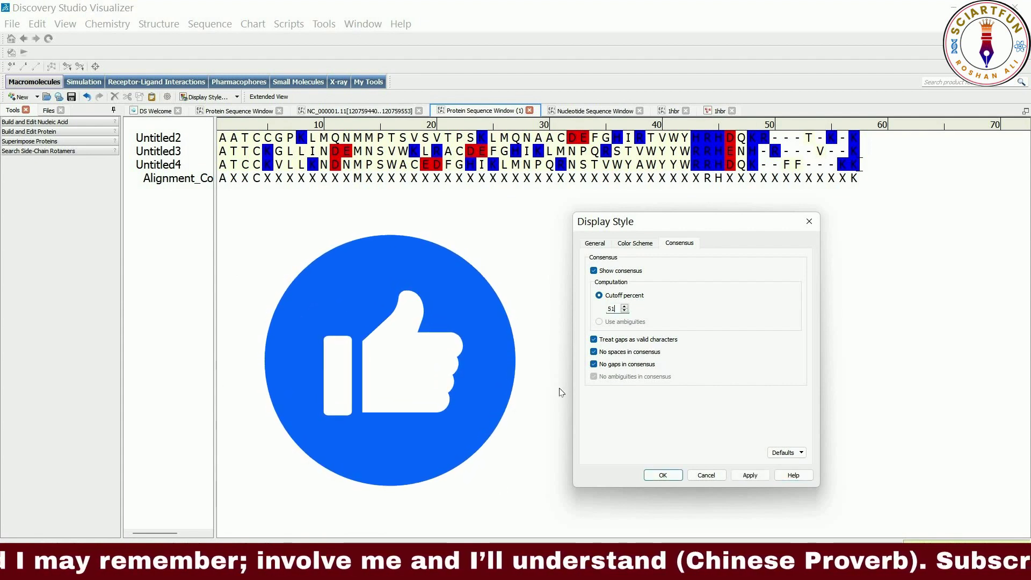
{"action": "left_click", "coordinate": [750, 474]}
{"action": "left_click", "coordinate": [623, 364]}
{"action": "left_click", "coordinate": [750, 476]}
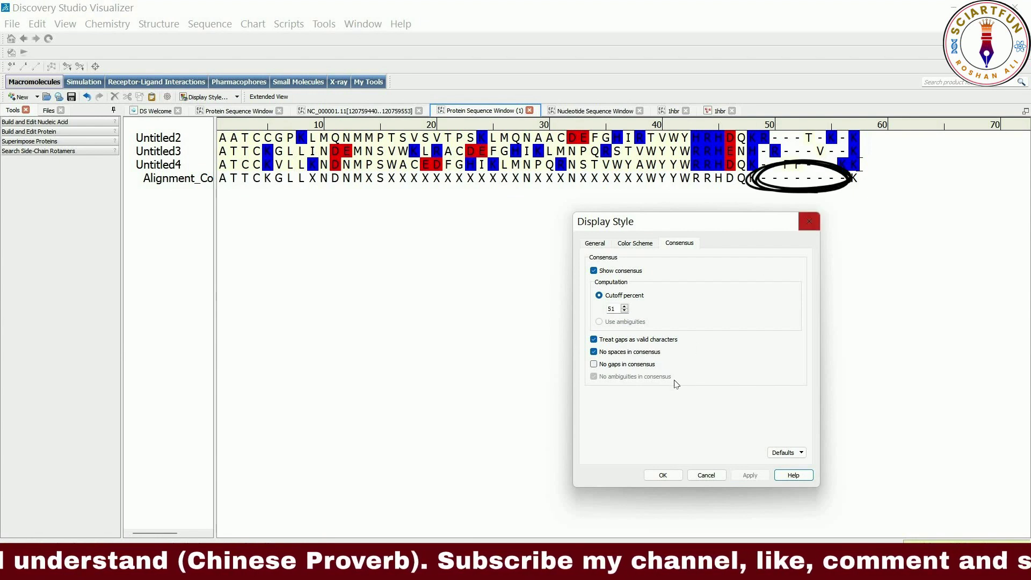
{"action": "left_click", "coordinate": [663, 476]}
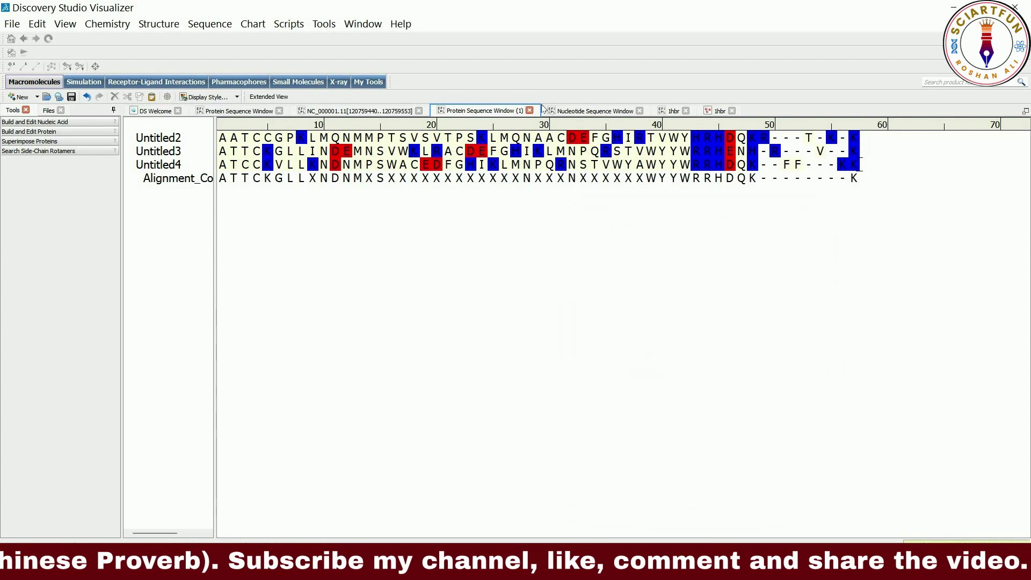
In the Nucleotide Sequence Window, open the Display Style colour scheme list
{"action": "left_click", "coordinate": [570, 110]}
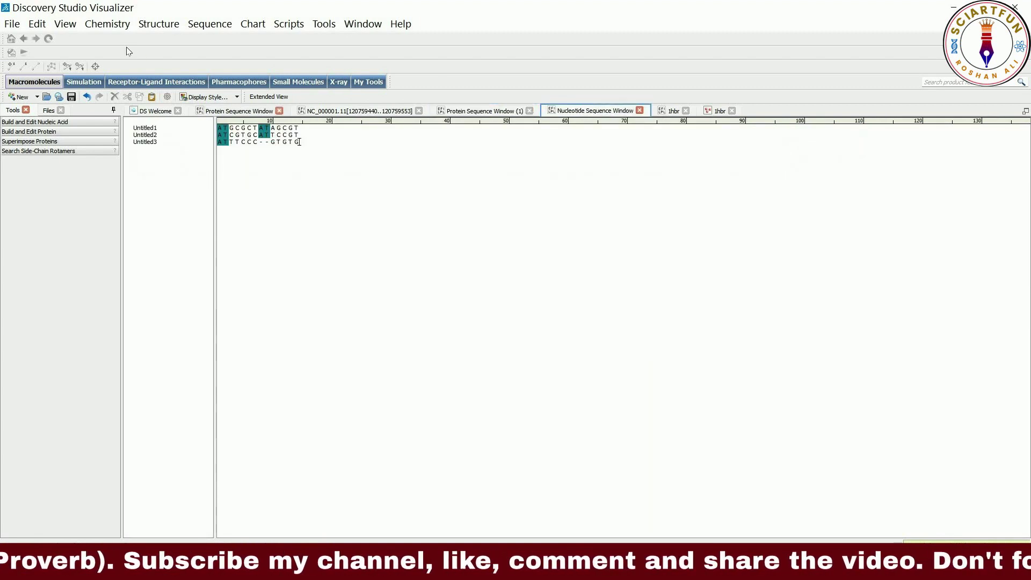
{"action": "left_click", "coordinate": [66, 24]}
{"action": "left_click", "coordinate": [86, 40]}
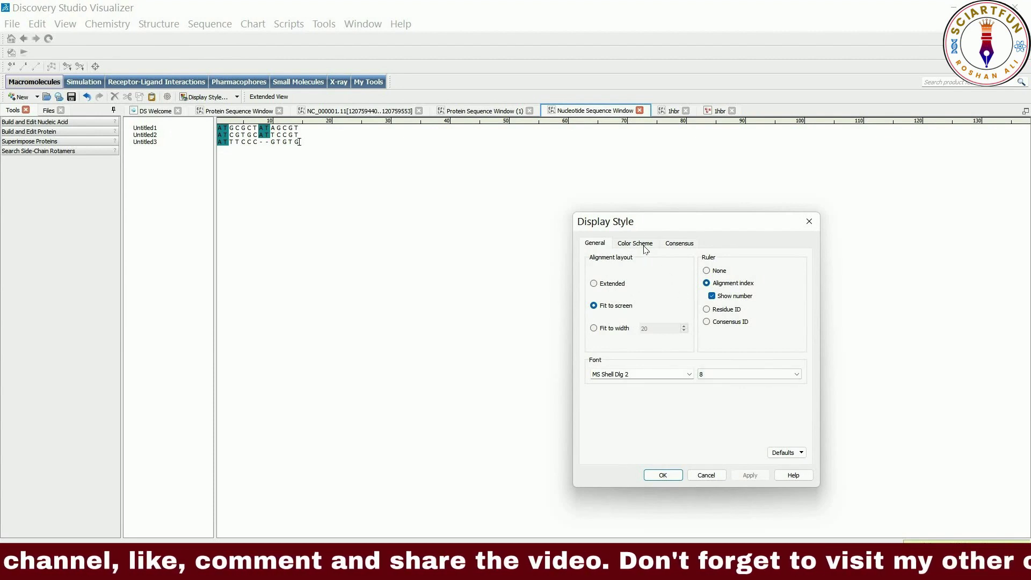
{"action": "left_click", "coordinate": [636, 243]}
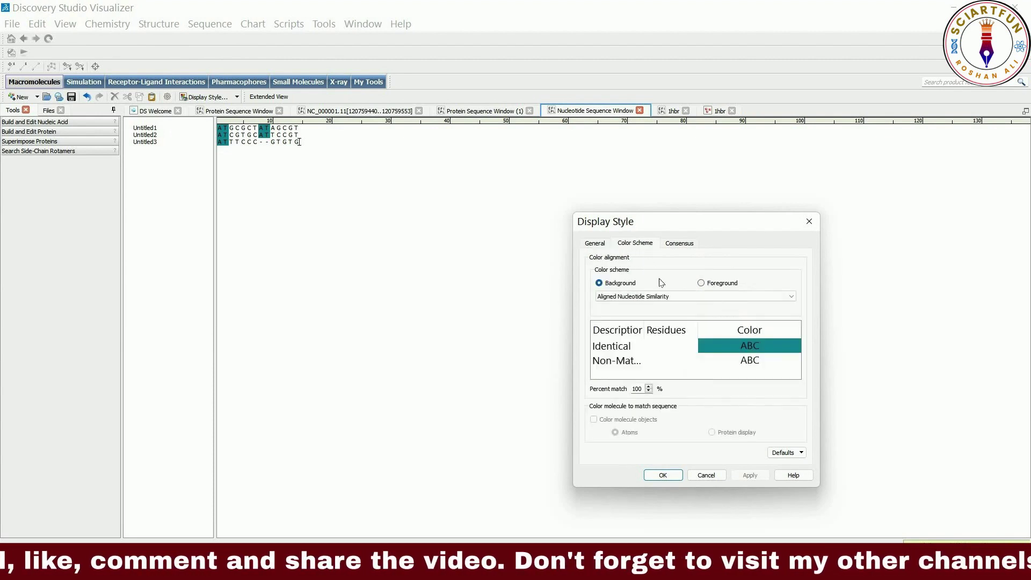
{"action": "left_click", "coordinate": [671, 298]}
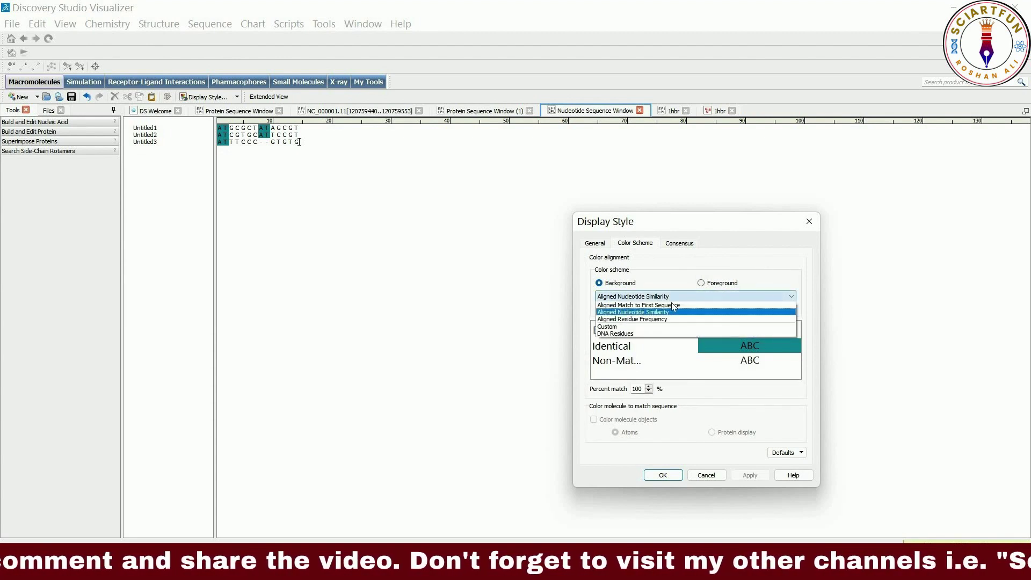